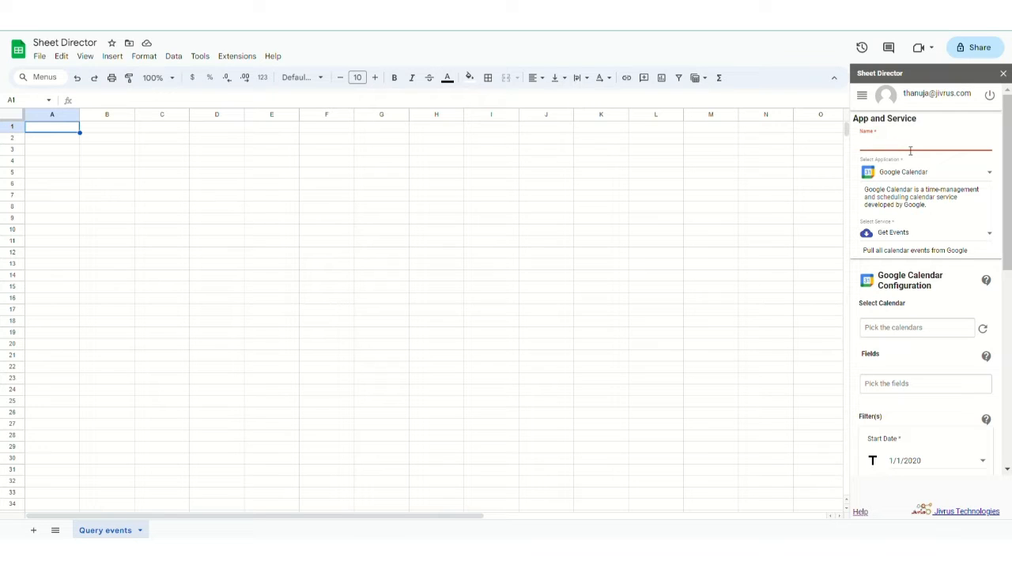
# - Name the service Calendar Query Service, choose Get Events, and pick the Calendar Events Test calendar
pyautogui.write('Calendar Query Service')
pyautogui.click(915, 233)
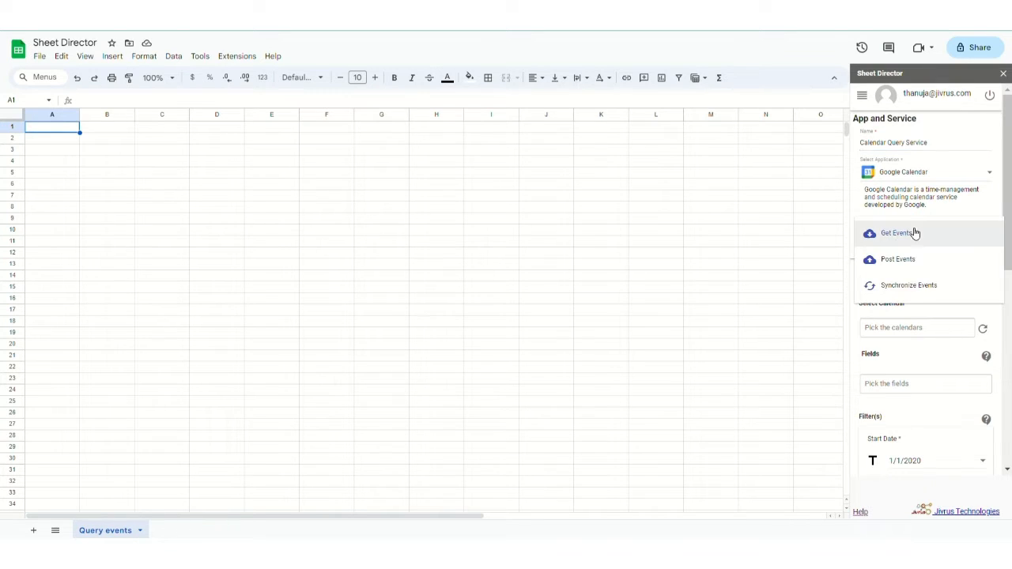
pyautogui.click(911, 237)
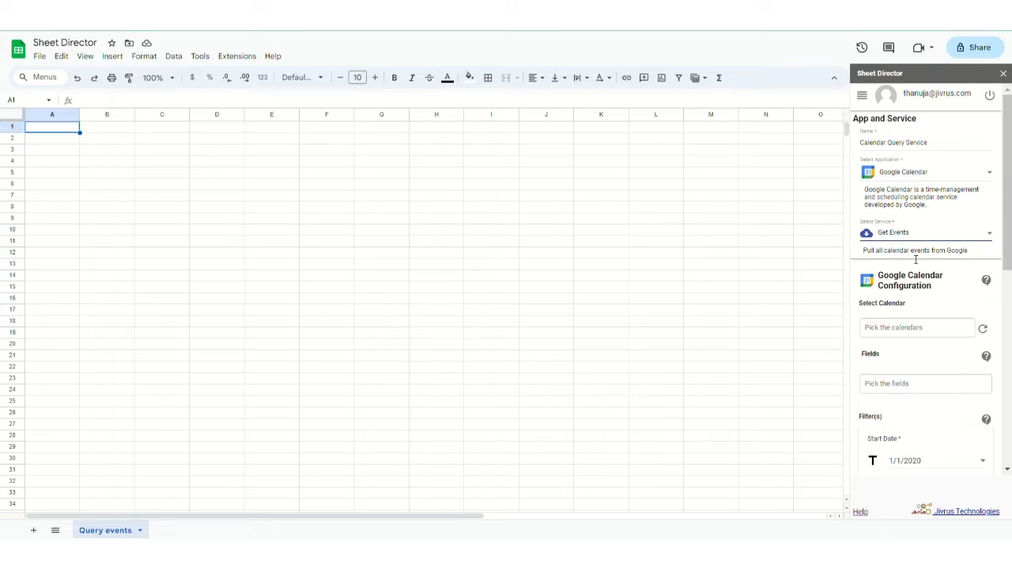
pyautogui.scroll(-1, 913, 271)
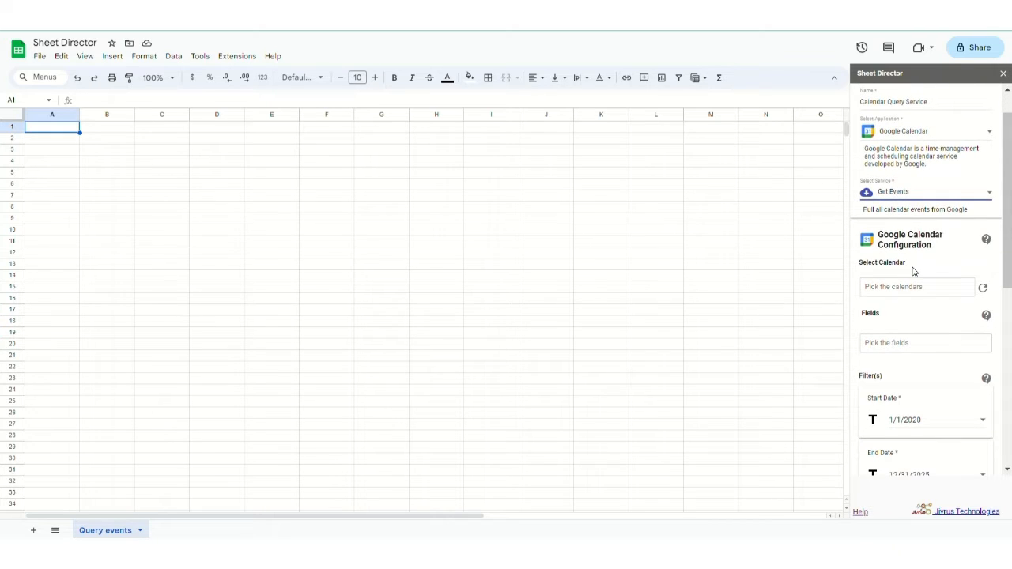
pyautogui.scroll(-1, 913, 271)
pyautogui.click(924, 230)
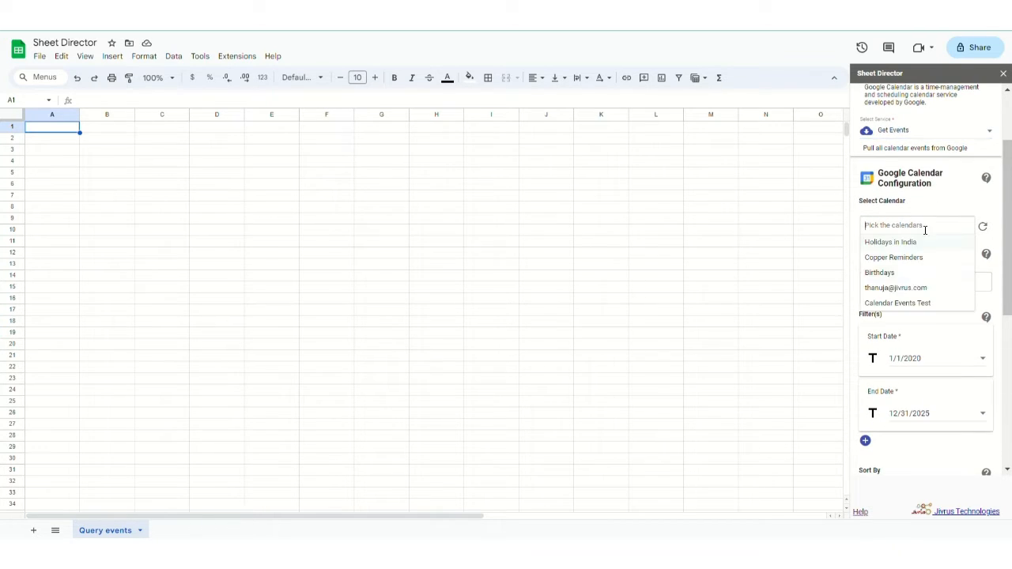
pyautogui.click(915, 303)
pyautogui.click(922, 316)
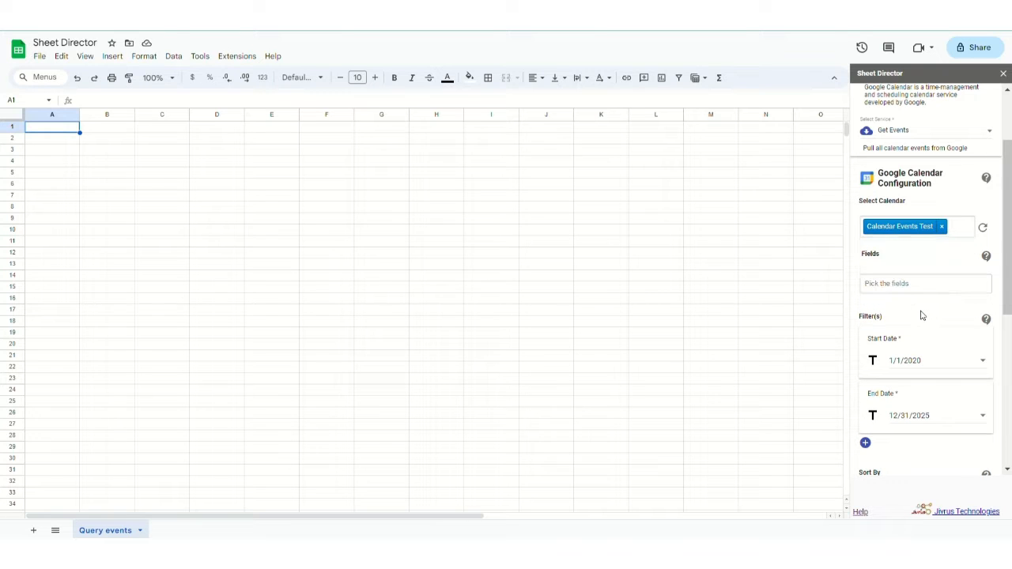
# - Add the event fields, including Id, Calendar Id, Calendar Name, Title, date fields and Description
pyautogui.click(923, 284)
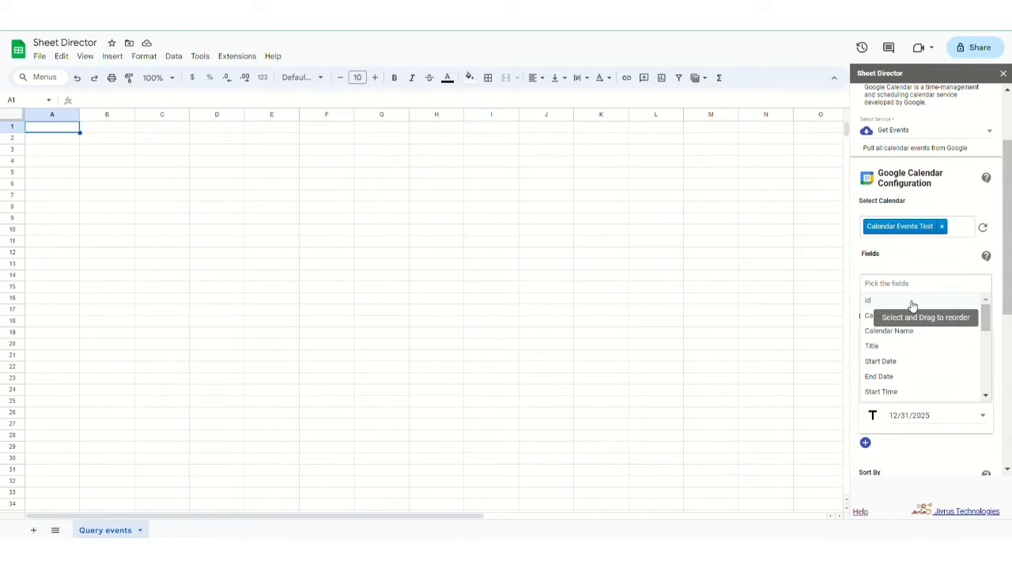
pyautogui.click(912, 303)
pyautogui.click(913, 307)
pyautogui.click(912, 310)
pyautogui.click(913, 326)
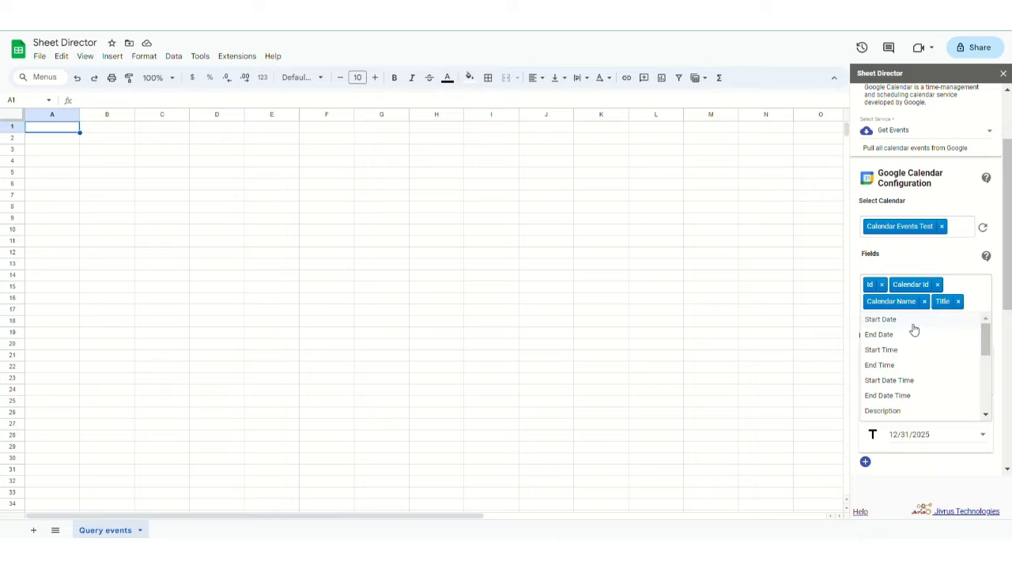
pyautogui.click(914, 328)
pyautogui.click(923, 372)
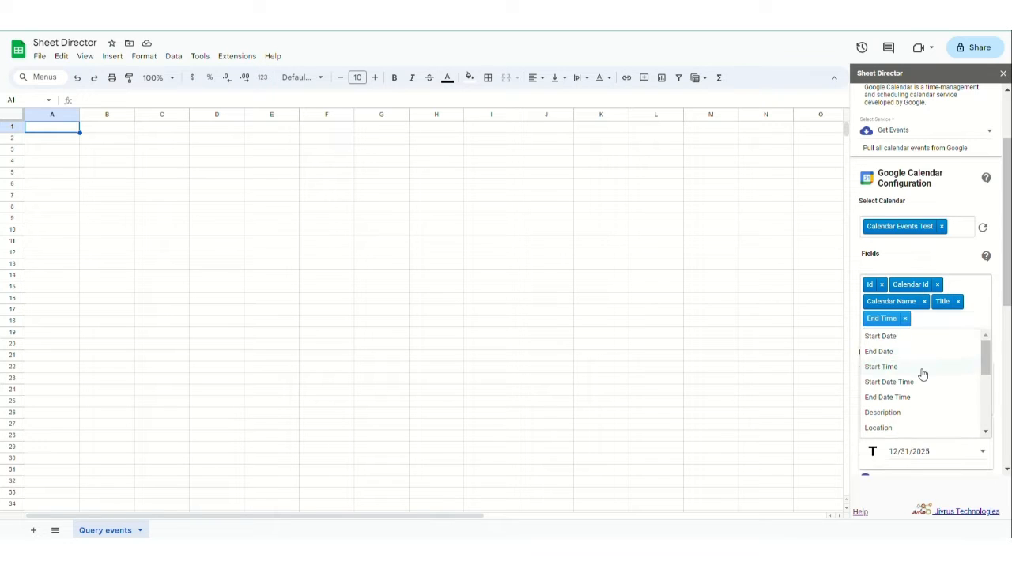
pyautogui.click(922, 373)
pyautogui.click(922, 373)
pyautogui.click(922, 372)
pyautogui.click(922, 373)
pyautogui.click(922, 373)
pyautogui.click(923, 372)
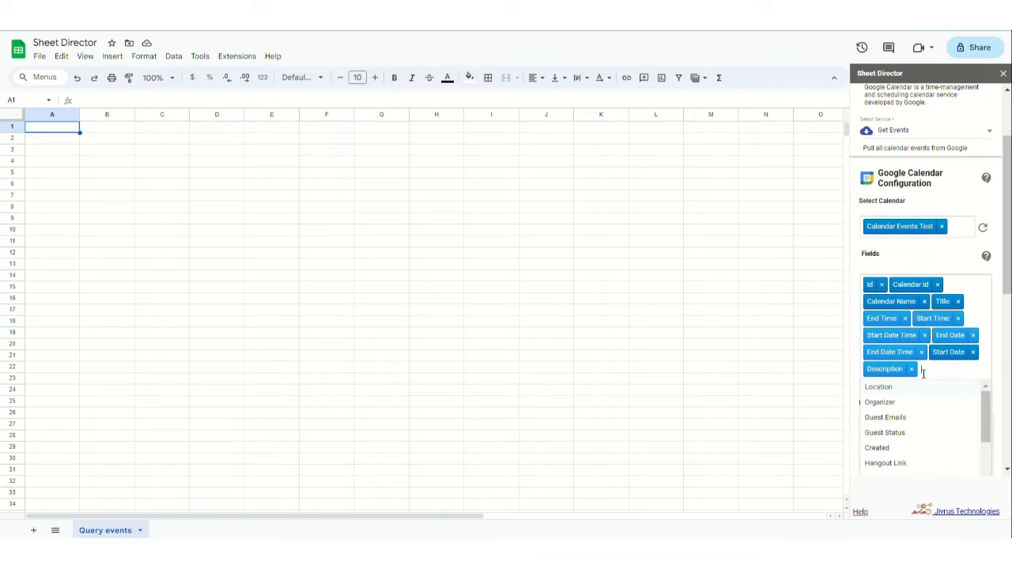
pyautogui.click(918, 285)
# - Set the date range 1/1/2020 to 12/31/2025 and raise Max Results to 100
pyautogui.scroll(-3, 918, 284)
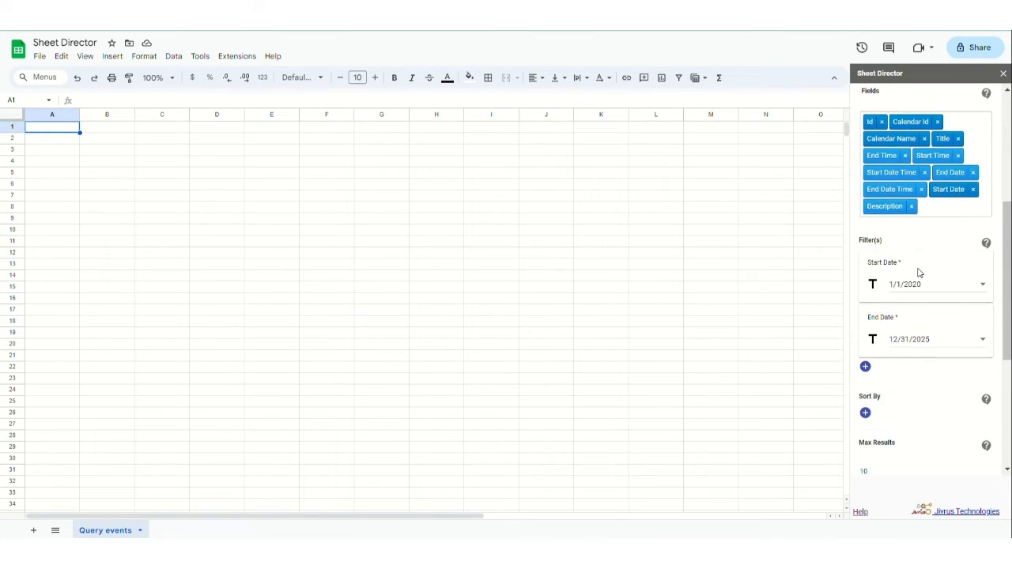
pyautogui.click(917, 283)
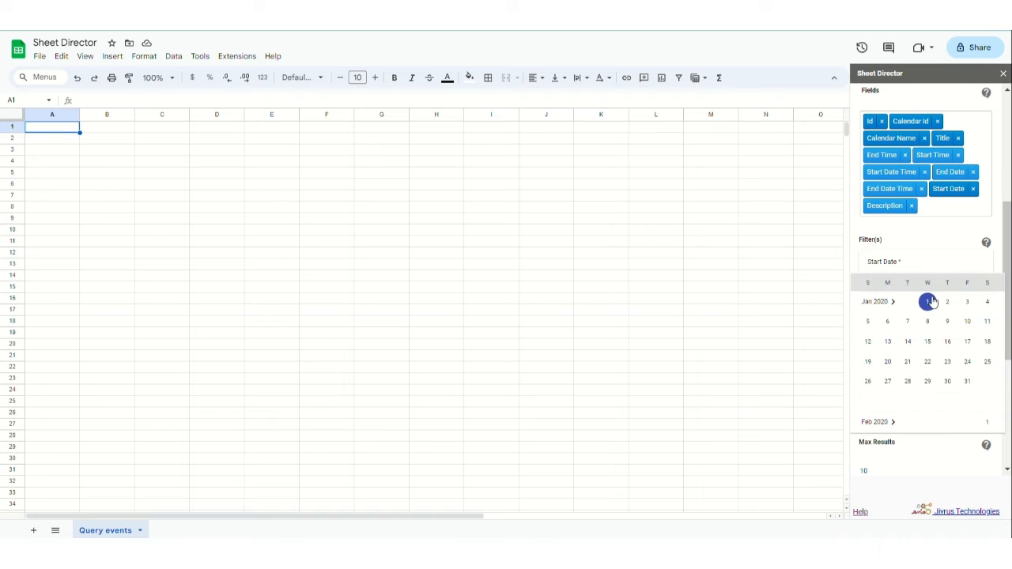
pyautogui.click(930, 301)
pyautogui.click(932, 339)
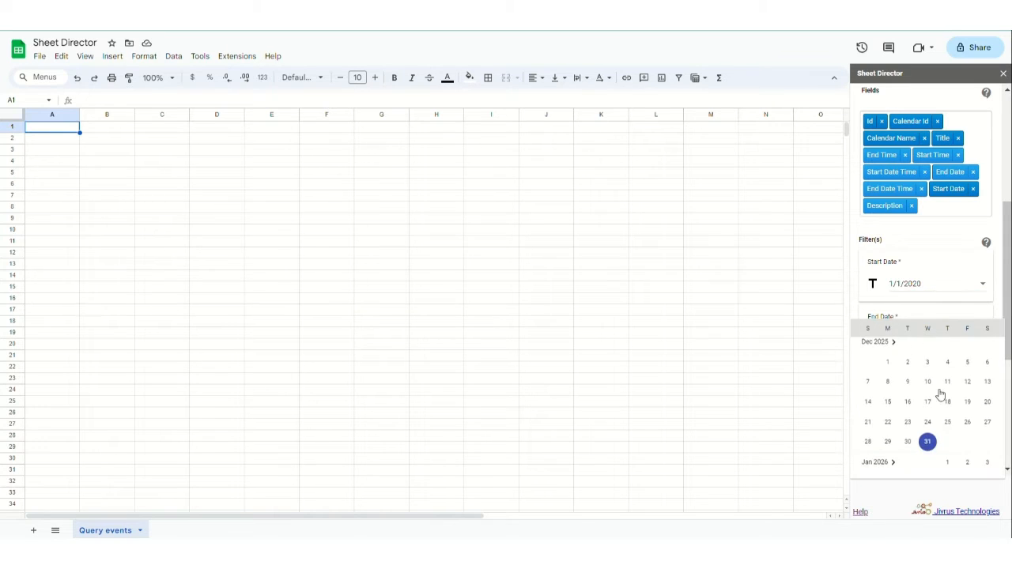
pyautogui.click(929, 446)
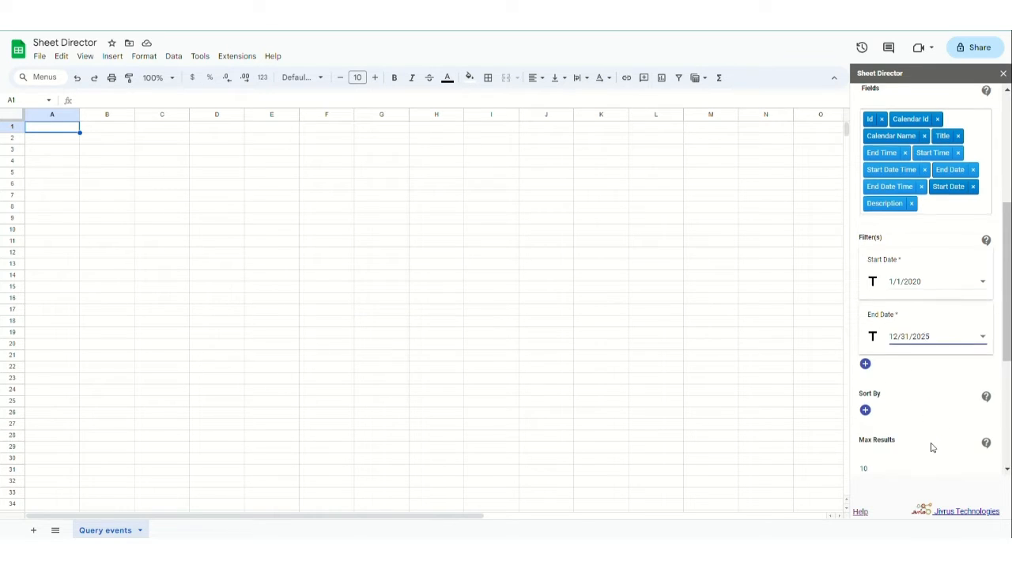
pyautogui.scroll(-3, 931, 448)
pyautogui.scroll(-3, 932, 448)
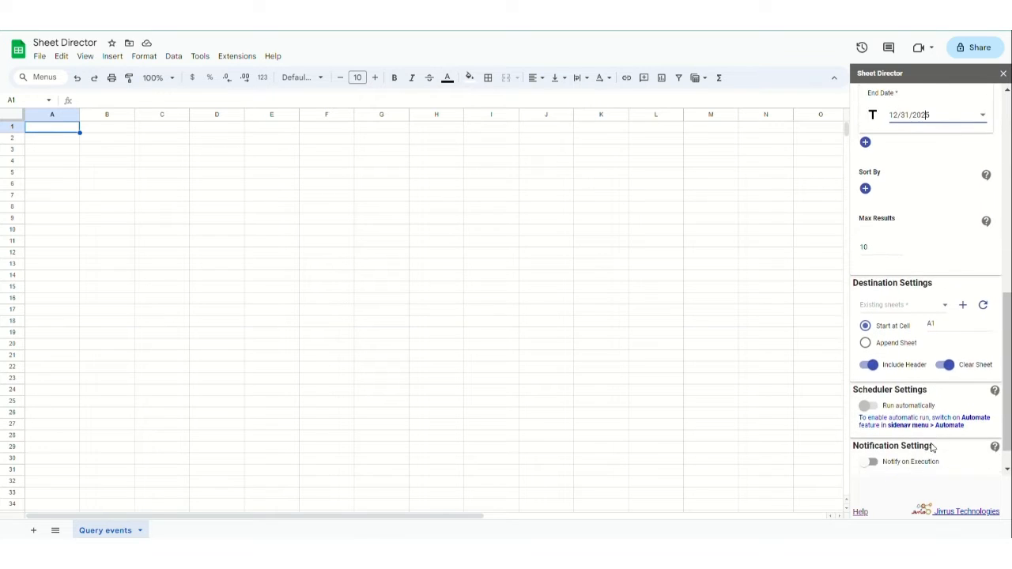
pyautogui.click(880, 237)
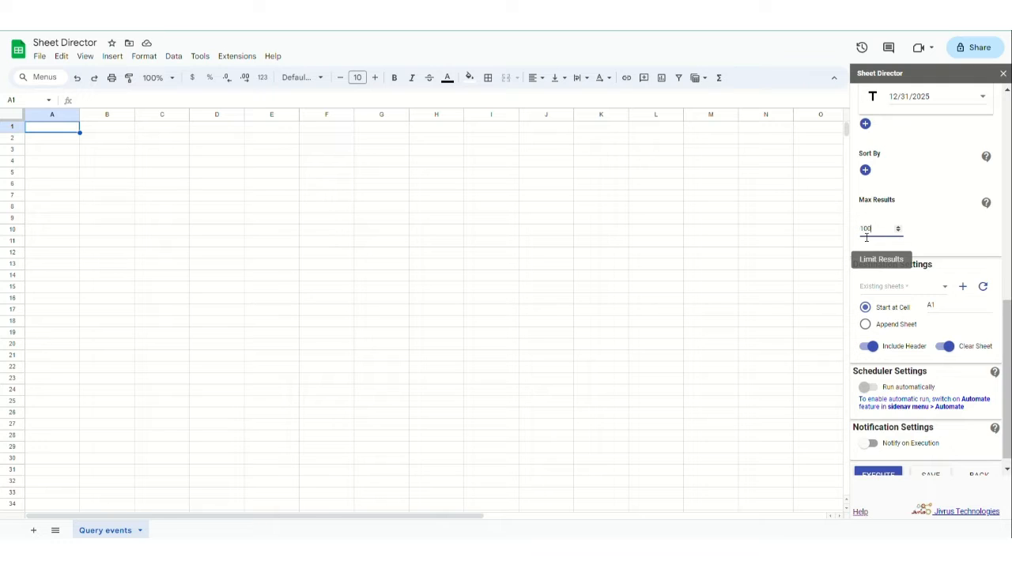
pyautogui.scroll(-1, 915, 276)
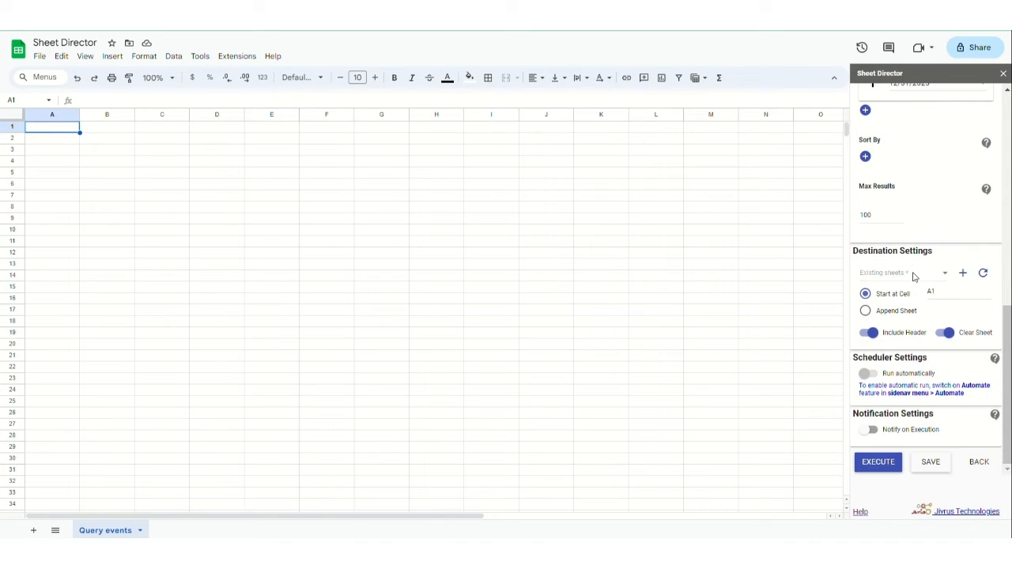
# - Send the results to the existing Query events sheet at cell A1, keeping the header row on
pyautogui.click(902, 281)
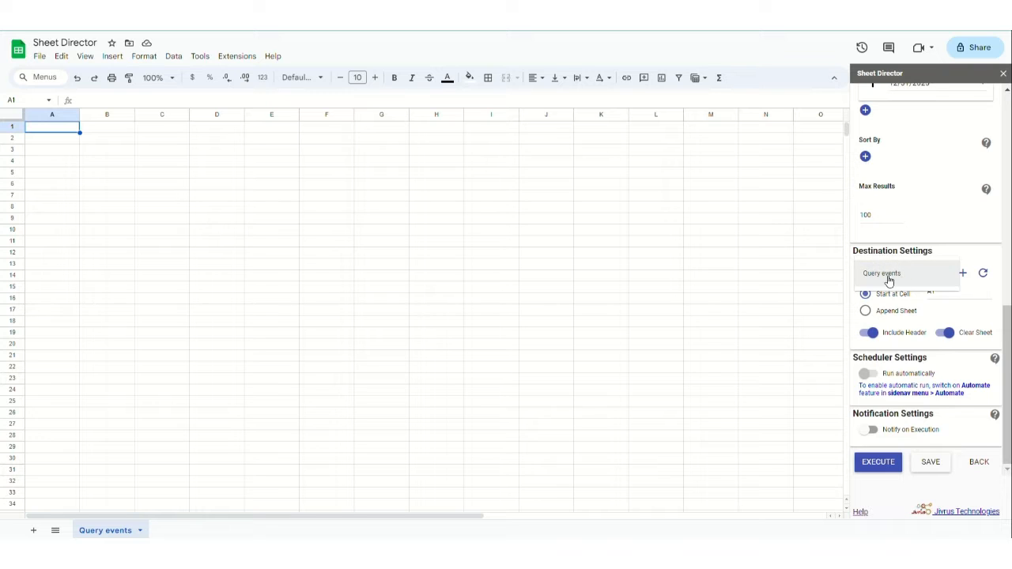
pyautogui.click(889, 279)
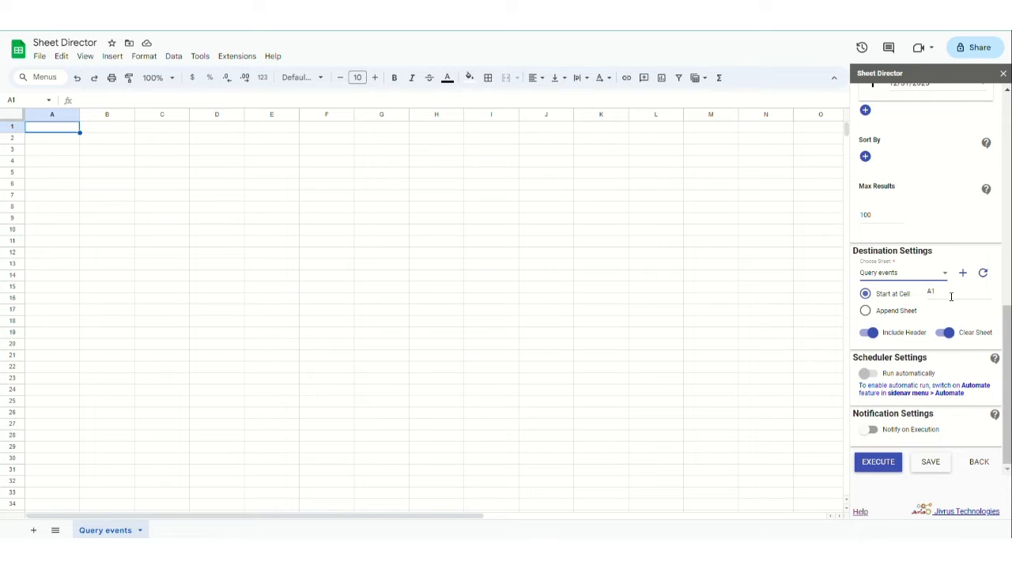
pyautogui.moveTo(952, 297); pyautogui.dragTo(924, 295)
pyautogui.click(964, 274)
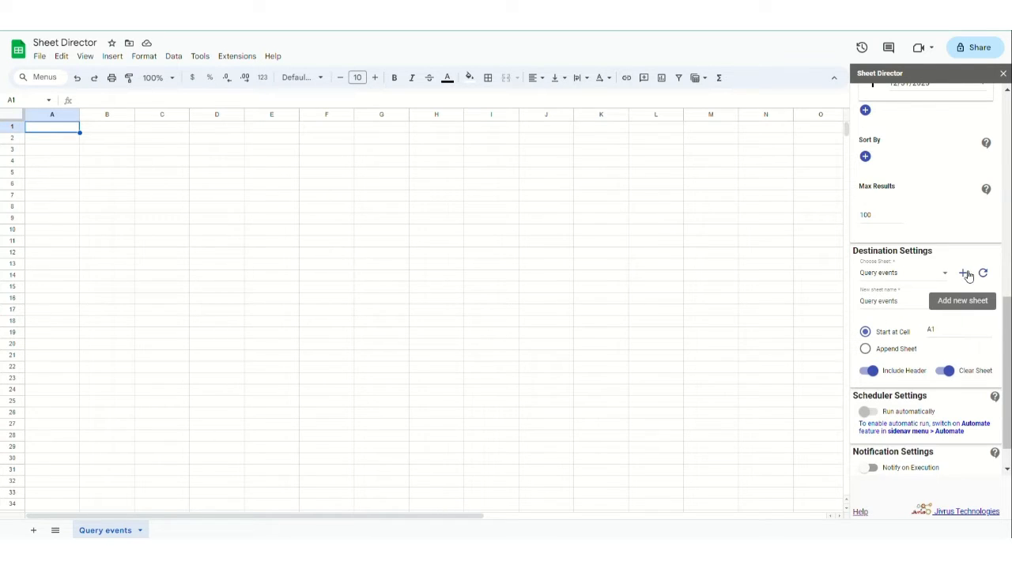
pyautogui.click(966, 275)
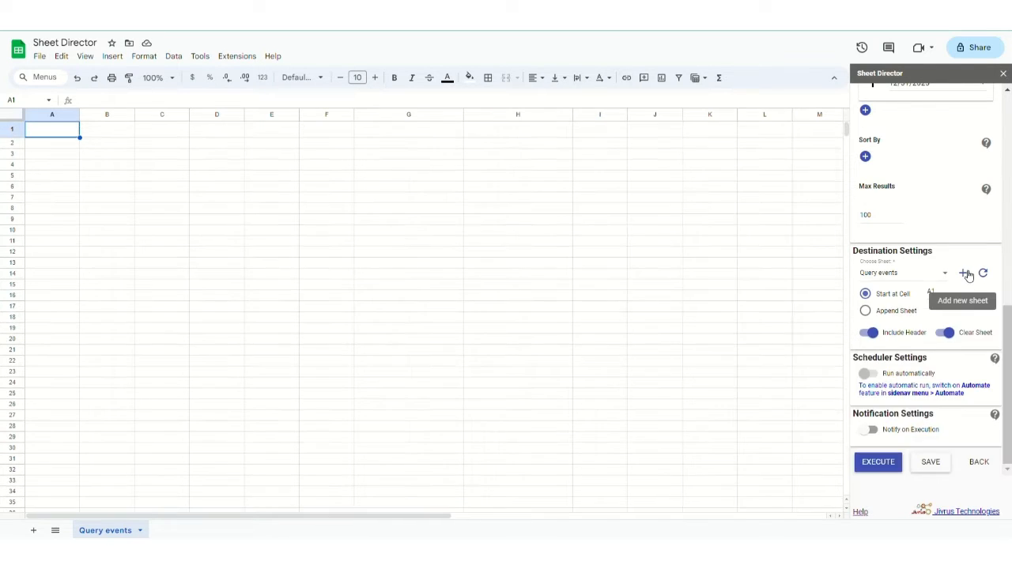
pyautogui.click(882, 333)
pyautogui.click(885, 335)
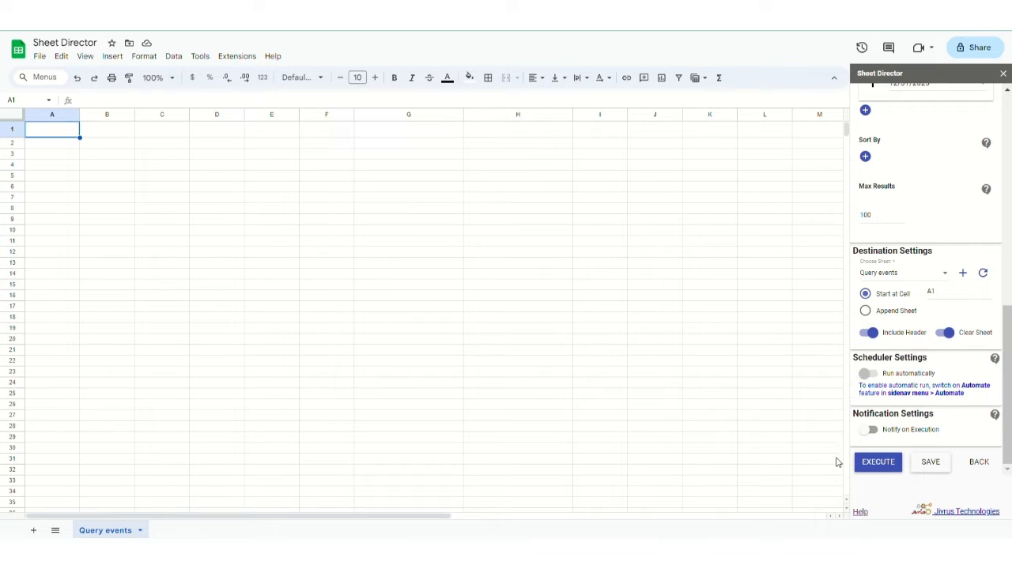
# - Execute the query and scroll through the Team meeting rows filled into Query events
pyautogui.click(880, 467)
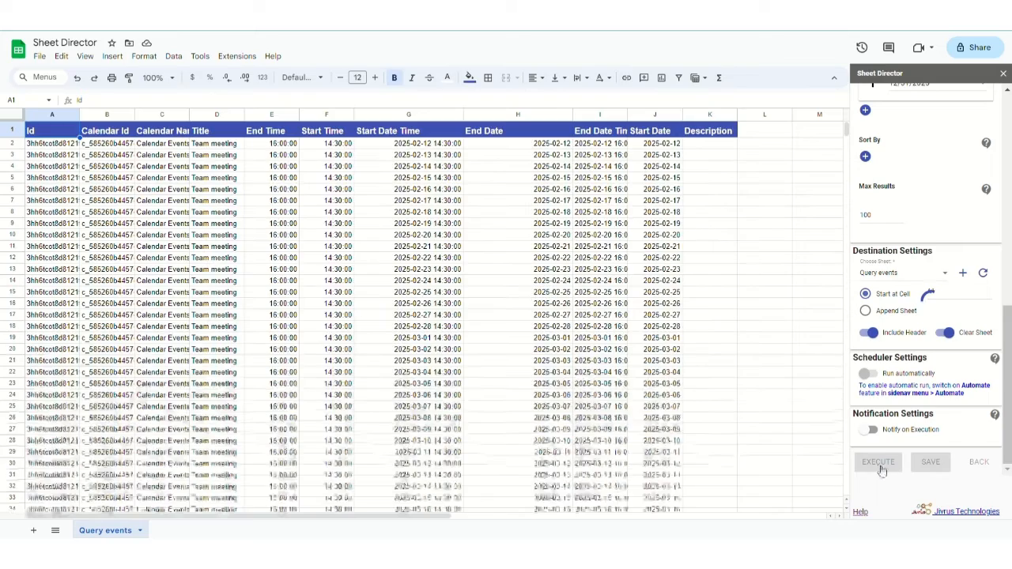
pyautogui.scroll(-20, 765, 441)
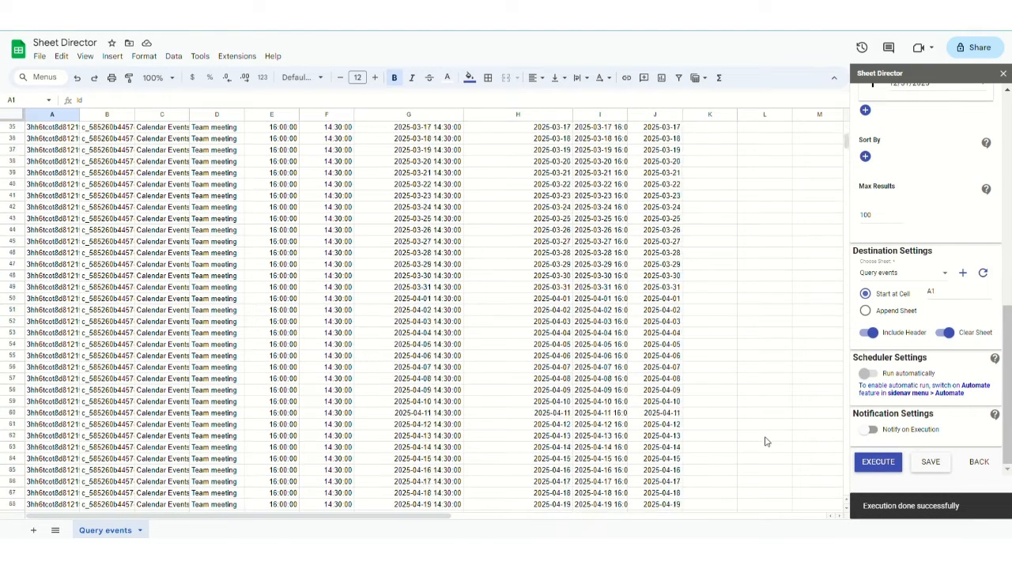
pyautogui.scroll(-3, 764, 441)
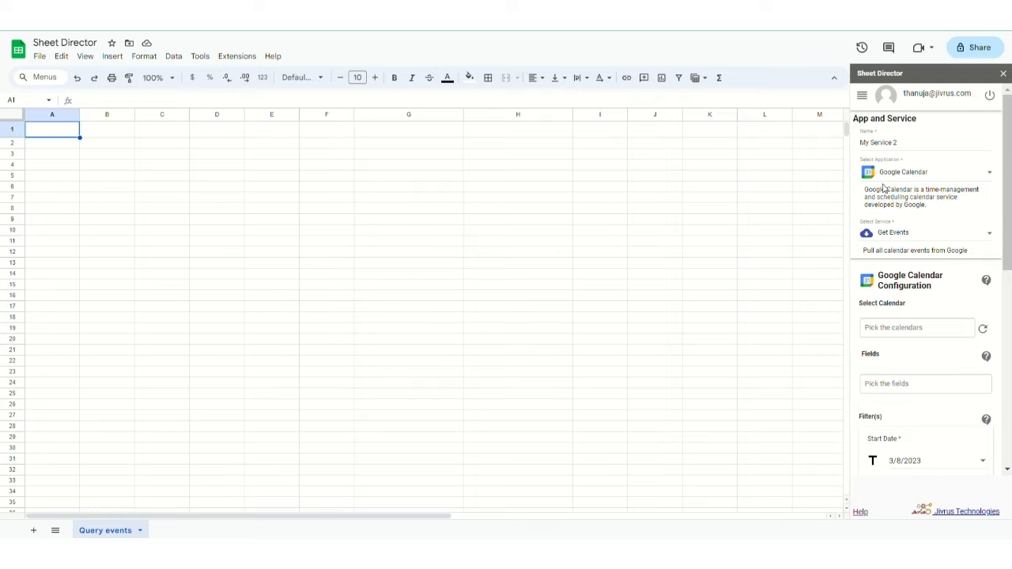
# - Rename the service Calendar Post Service, choose Post Events, and target the Calendar Events Test calendar
pyautogui.moveTo(911, 149); pyautogui.dragTo(846, 150)
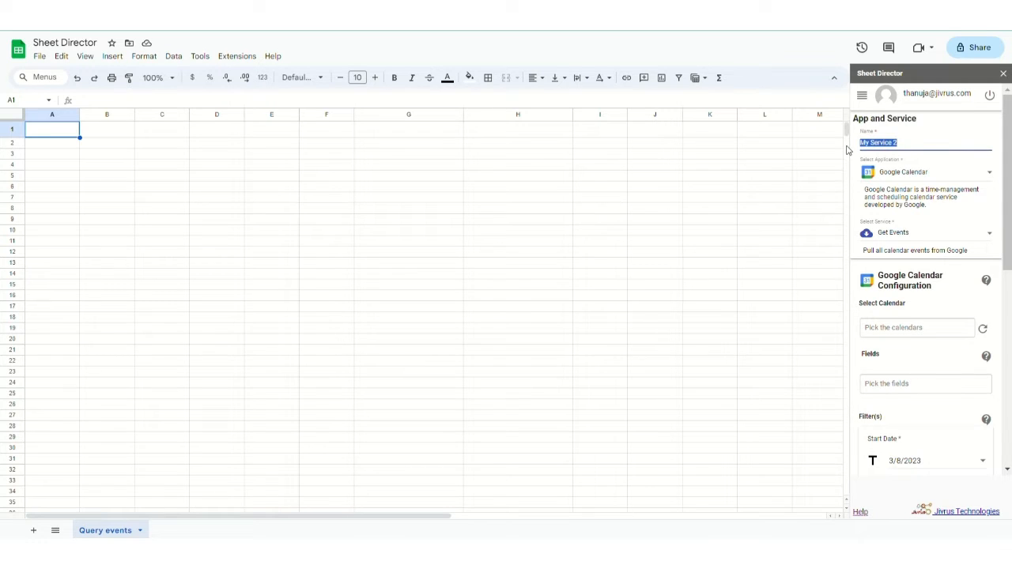
pyautogui.write('Calendar Post Service')
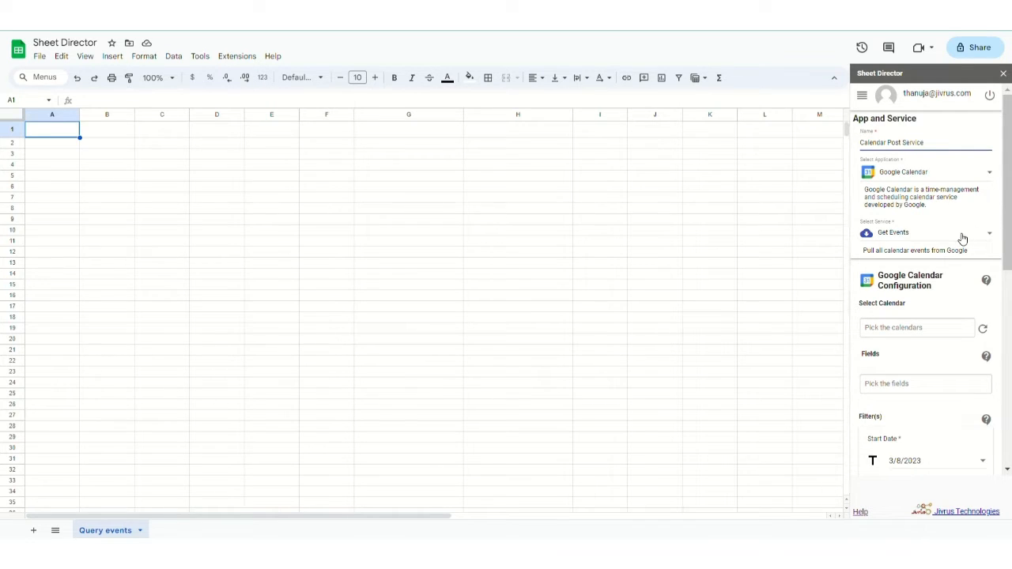
pyautogui.scroll(-2, 962, 237)
pyautogui.scroll(1, 963, 239)
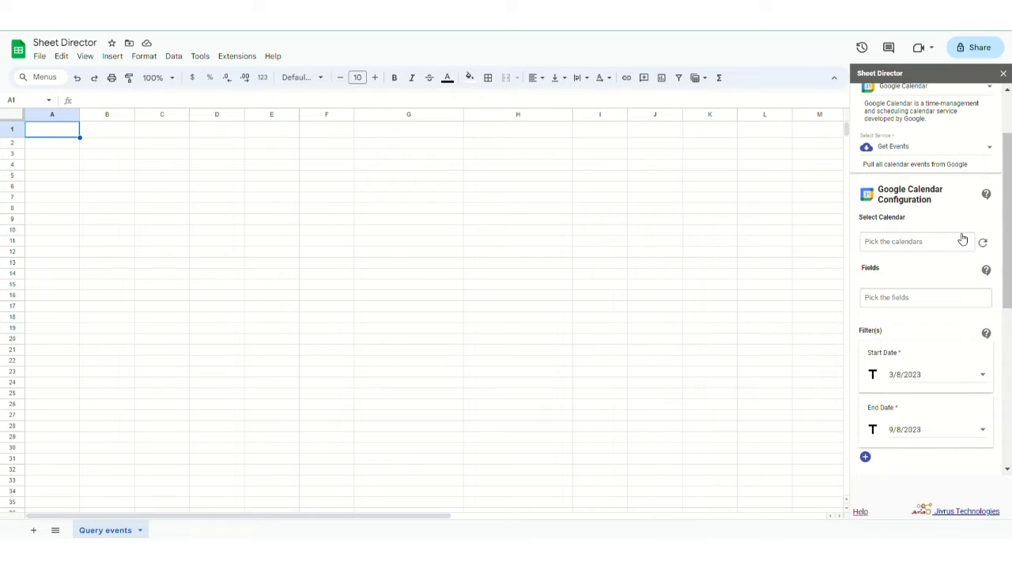
pyautogui.click(954, 151)
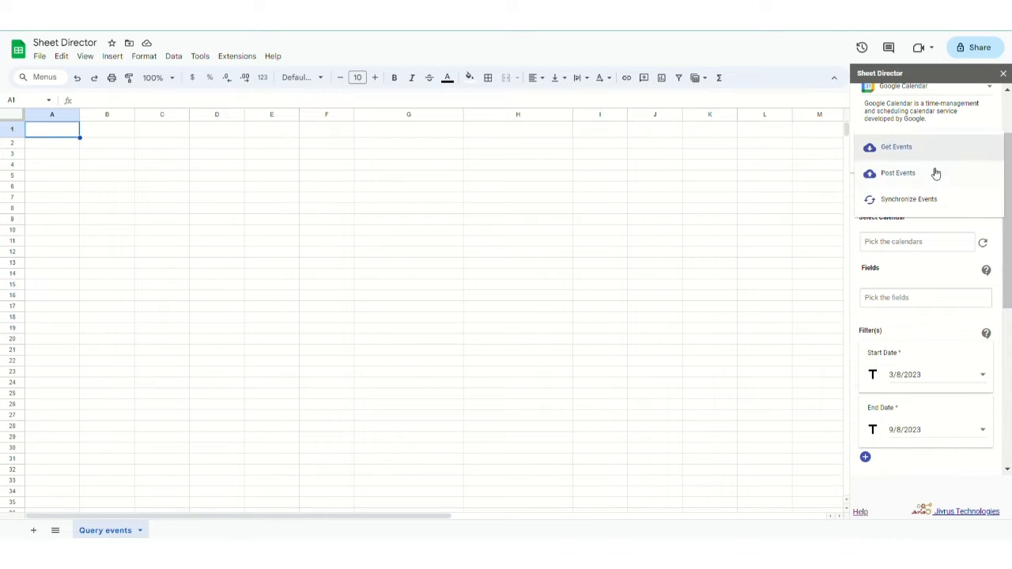
pyautogui.click(933, 175)
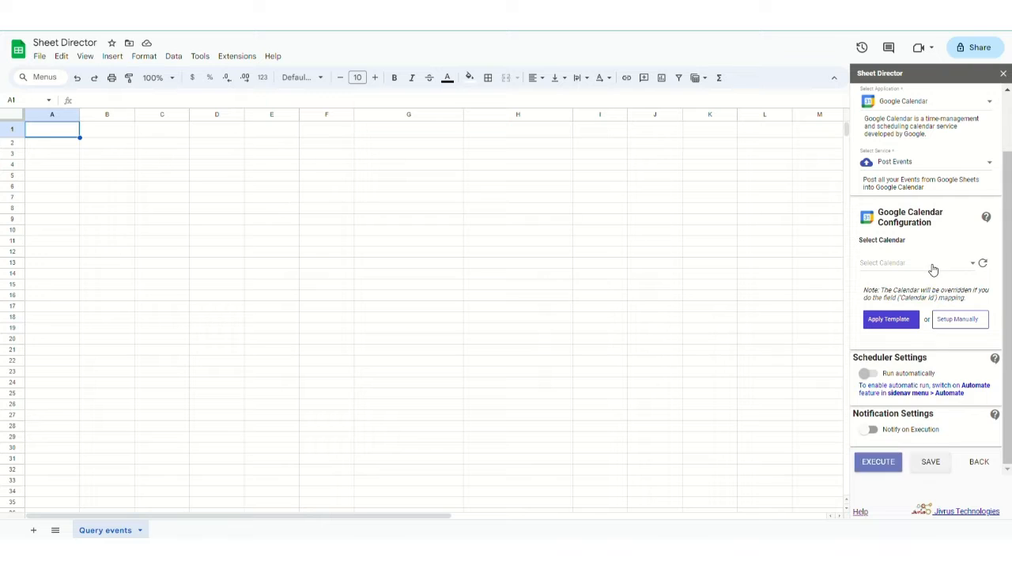
pyautogui.click(933, 270)
pyautogui.click(909, 369)
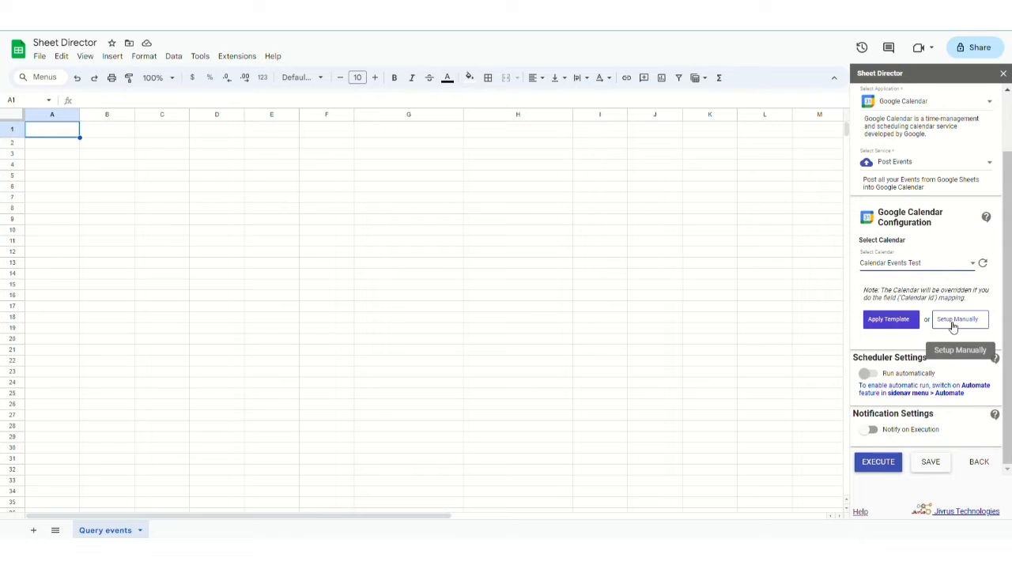
# - Apply the Google Calendar template, creating the [SD]_GOO-CAL_events sheet with sample events
pyautogui.click(889, 326)
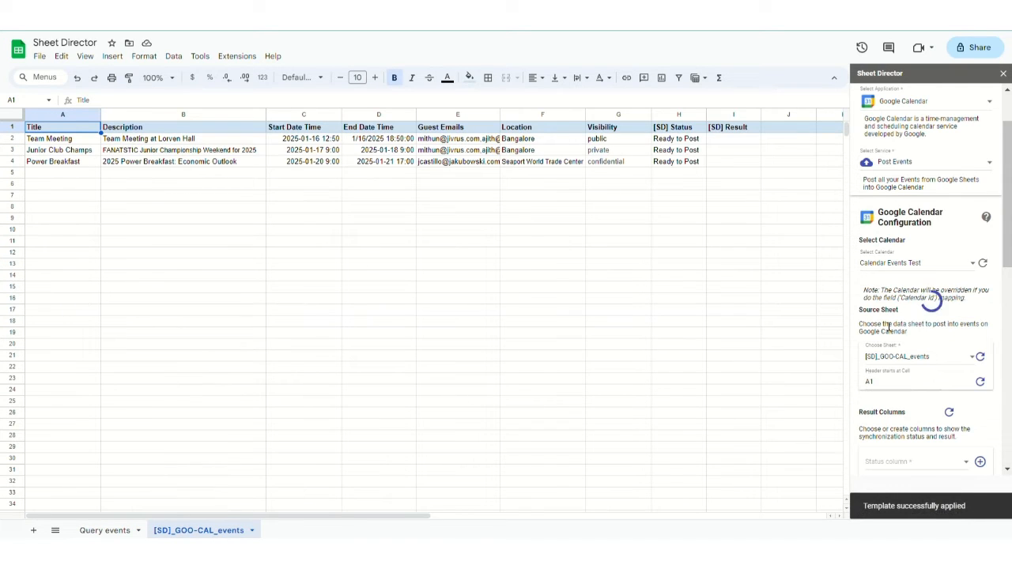
pyautogui.scroll(-3, 888, 327)
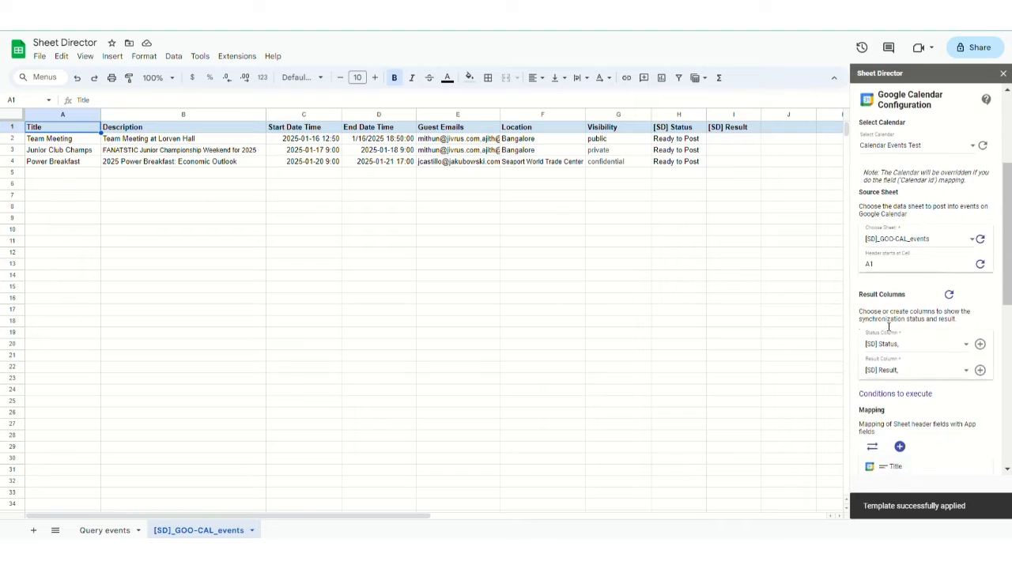
pyautogui.scroll(-1, 888, 327)
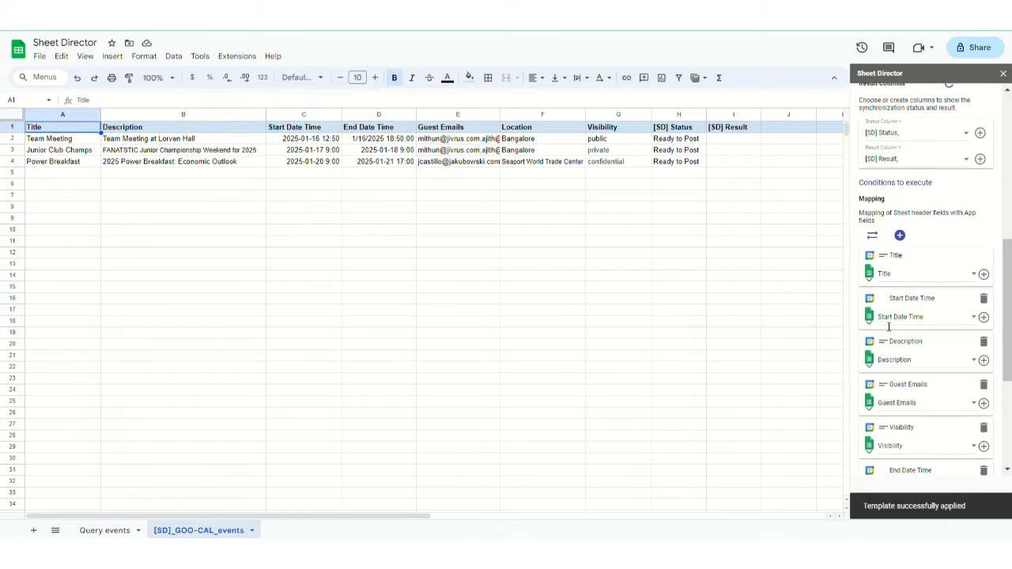
pyautogui.scroll(-3, 889, 326)
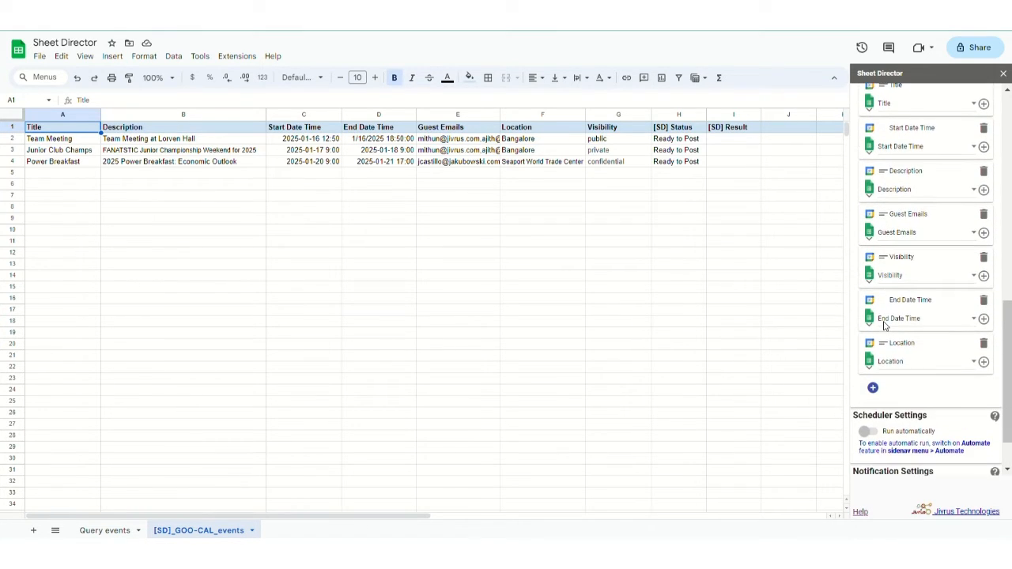
pyautogui.scroll(3, 885, 326)
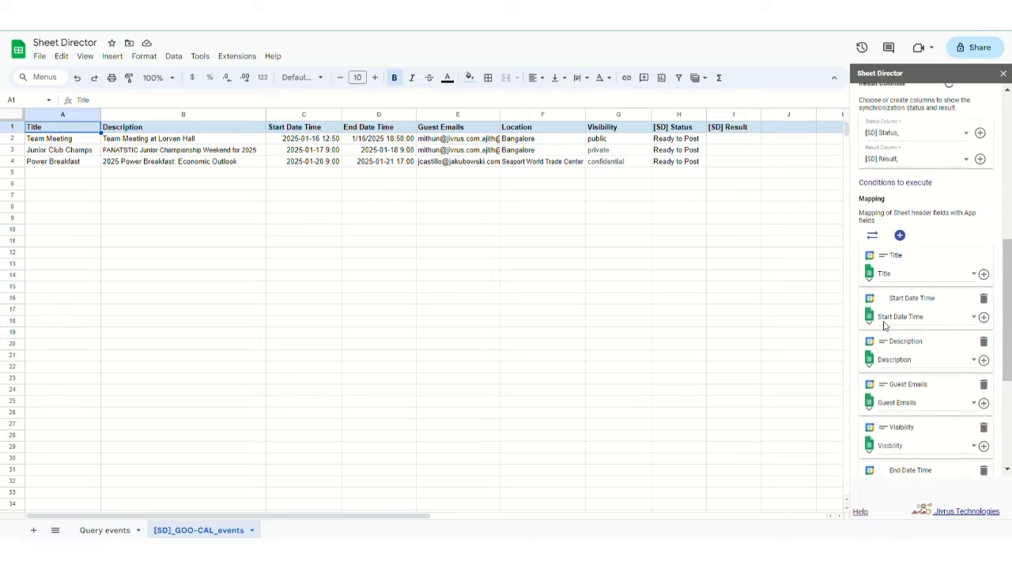
pyautogui.scroll(1, 884, 326)
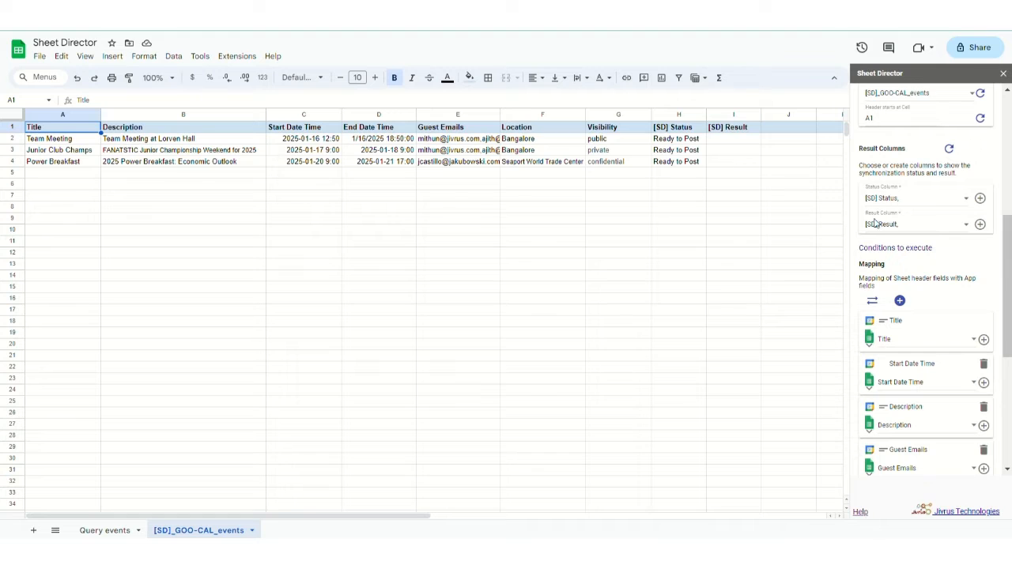
pyautogui.scroll(-1, 883, 233)
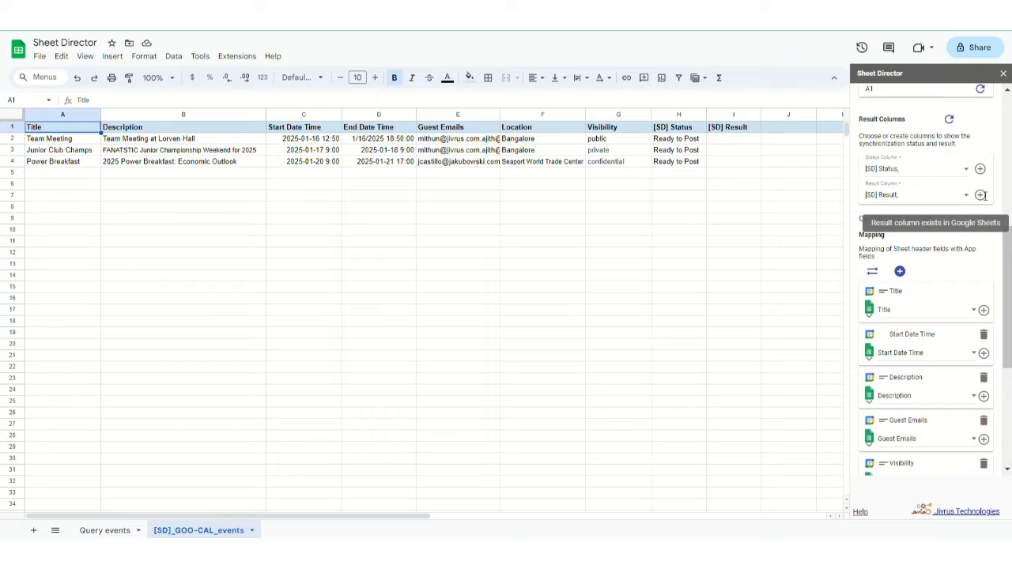
# - Review the [SD] Status and [SD] Result columns and the field mappings without adding any
pyautogui.click(897, 198)
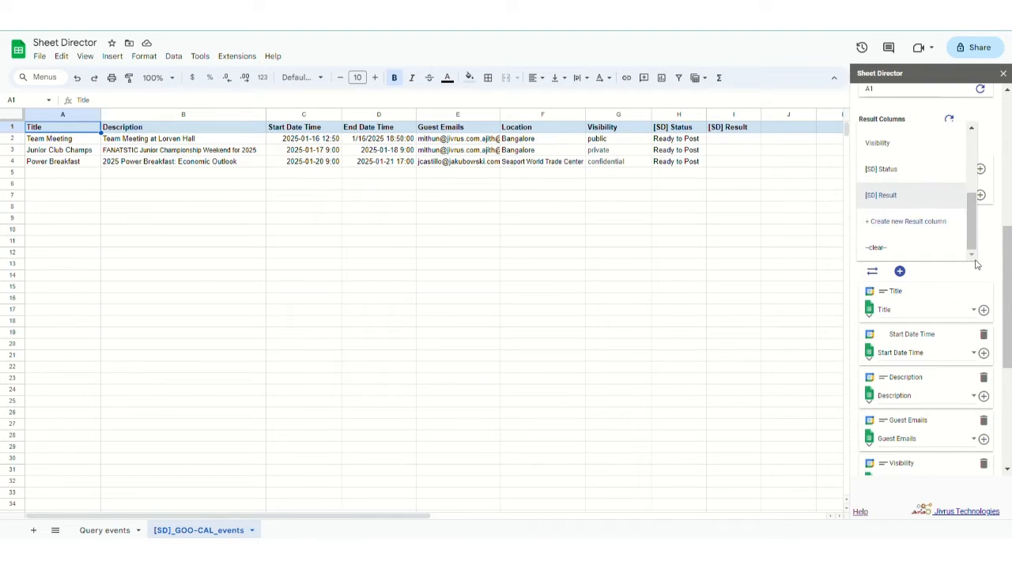
pyautogui.scroll(-5, 983, 269)
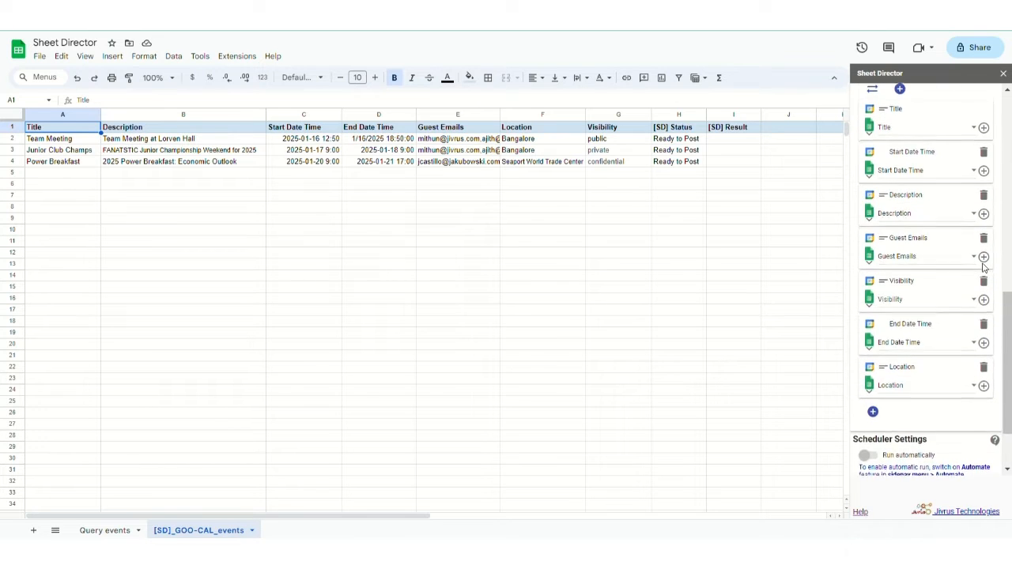
pyautogui.scroll(-1, 983, 266)
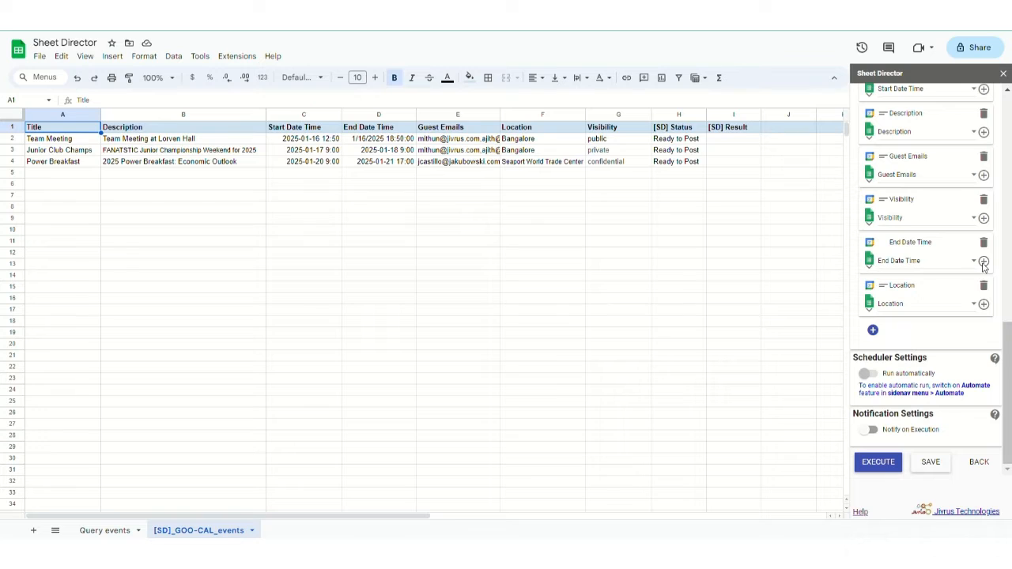
pyautogui.click(873, 329)
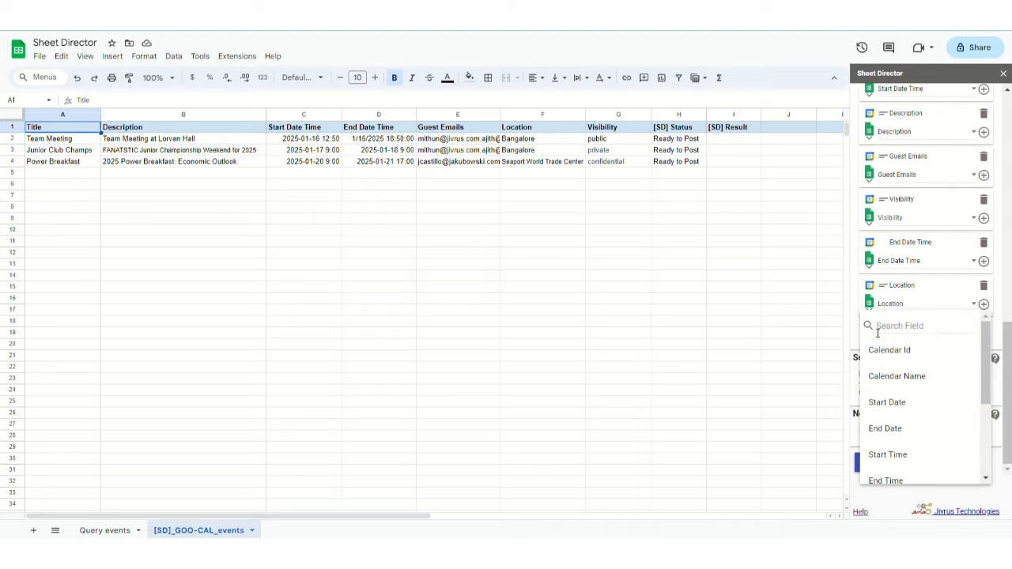
pyautogui.click(922, 292)
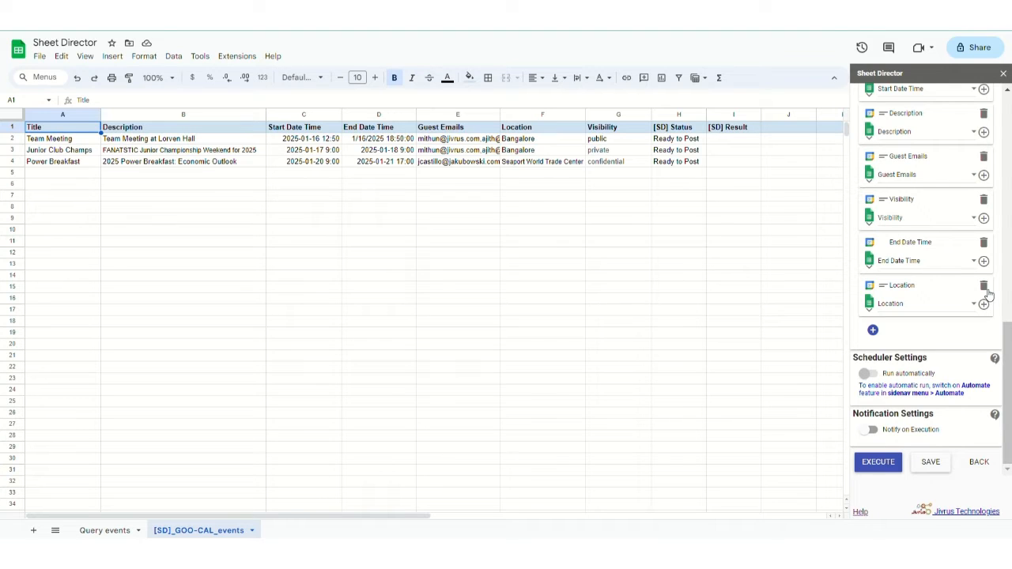
# - Retitle the events from A2: Workshops, Team events, Charity events, Confererences, Trade shows, Team building, and more
pyautogui.click(87, 142)
pyautogui.press('BackSpace')
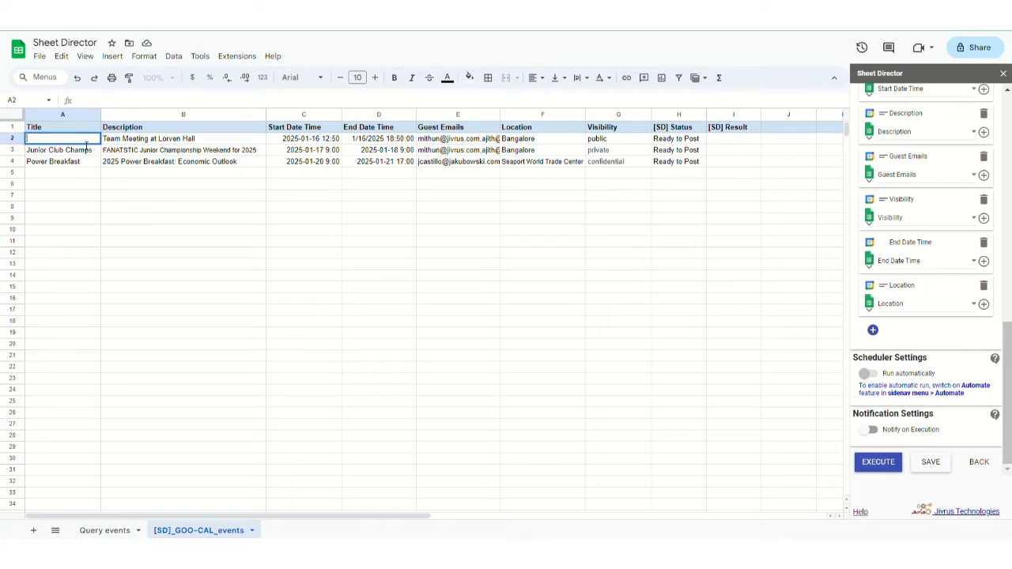
pyautogui.write('Workshops')
pyautogui.press('Return')
pyautogui.write('Team events')
pyautogui.press('Return')
pyautogui.write('Charity events')
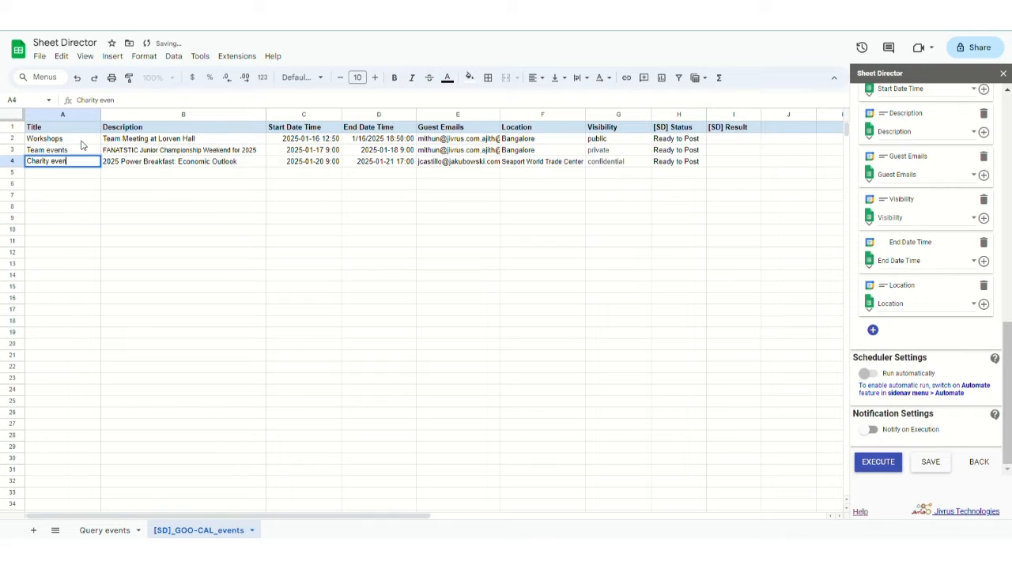
pyautogui.press('Return')
pyautogui.write('Confererences')
pyautogui.press('Return')
pyautogui.write('Trade shows')
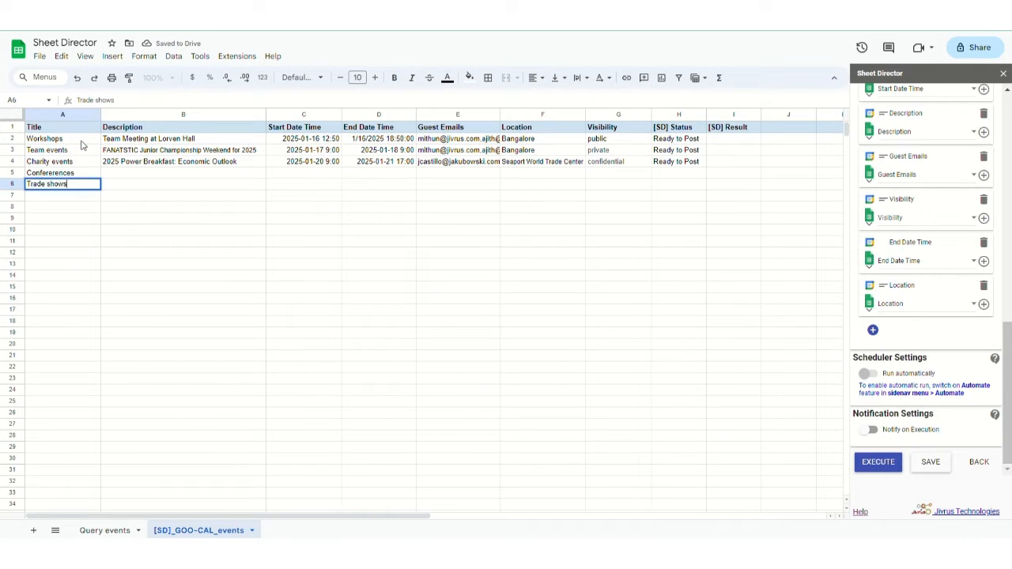
pyautogui.press('Return')
pyautogui.write('Team building')
pyautogui.press('Return')
pyautogui.write('Charity even')
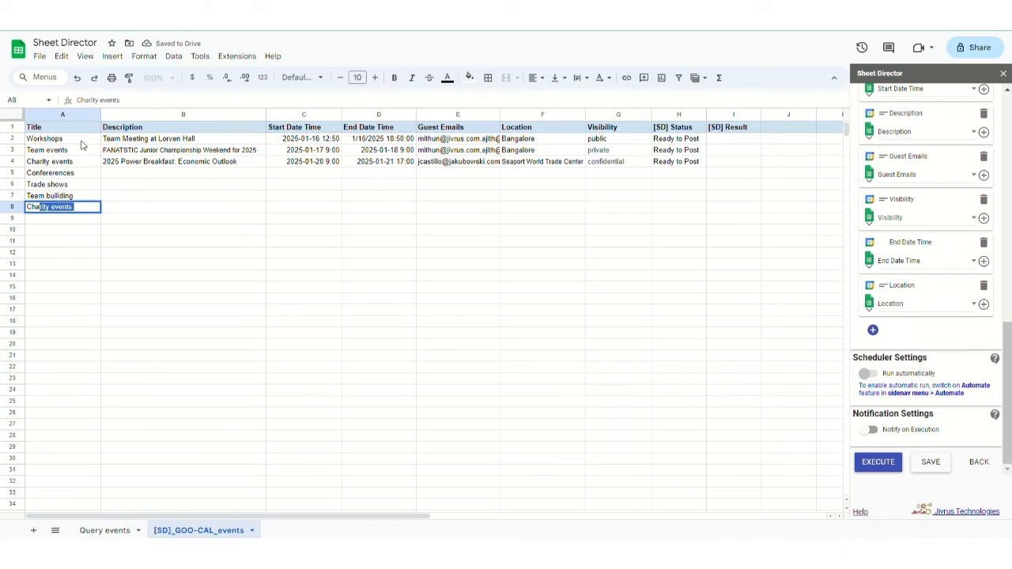
pyautogui.write('ts with team')
pyautogui.press('Return')
pyautogui.write('Internal coporate events')
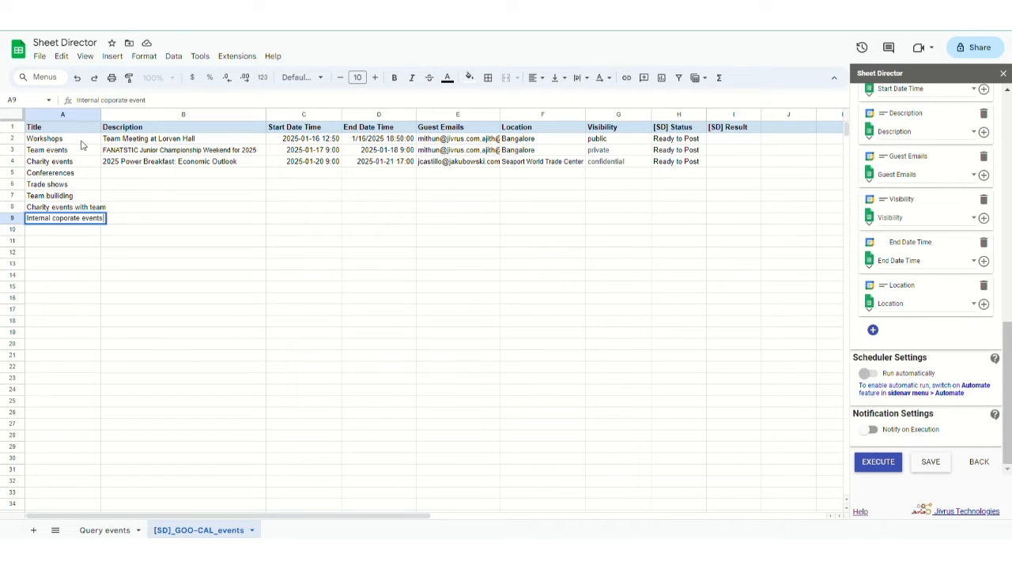
pyautogui.click(185, 171)
# - Copy the new titles in A5:A9 into B5:B9 as descriptions
pyautogui.moveTo(82, 176); pyautogui.dragTo(79, 219)
pyautogui.hotkey('ctrl', 'c')
pyautogui.click(144, 173)
pyautogui.hotkey('ctrl', 'v')
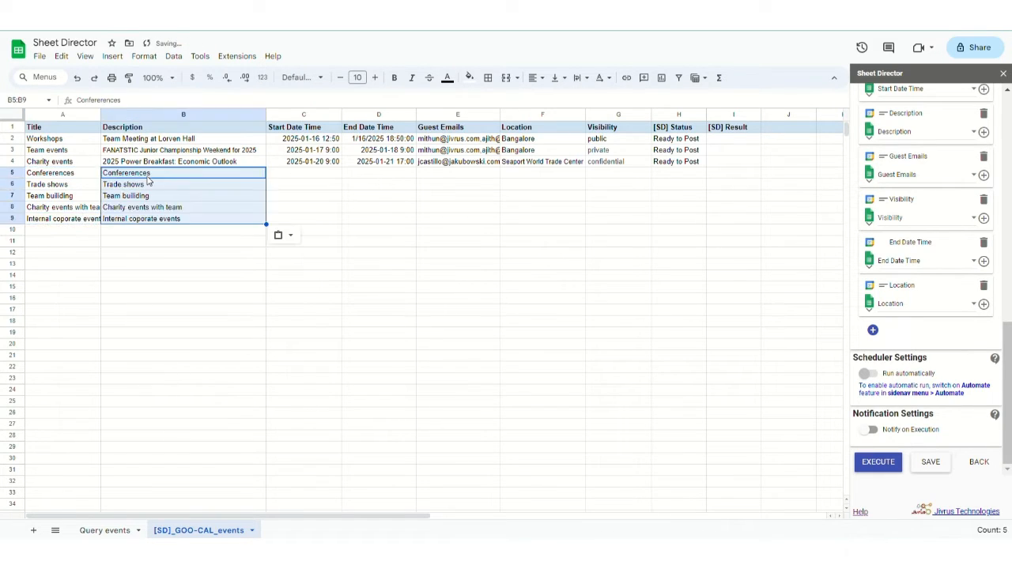
# - Set start dates in C5:C9, from 2023-12-12 through December 21, December 30 and early 2024
pyautogui.click(303, 175)
pyautogui.write('2023-12-')
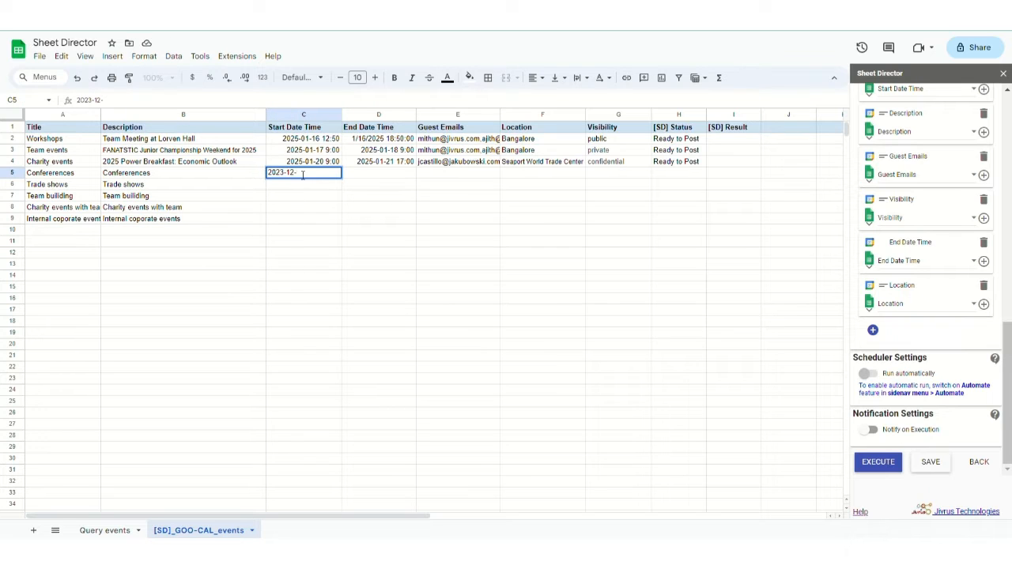
pyautogui.write('12')
pyautogui.hotkey('ctrl', 'a')
pyautogui.hotkey('ctrl', 'c')
pyautogui.doubleClick(308, 186)
pyautogui.hotkey('ctrl', 'v')
pyautogui.doubleClick(308, 196)
pyautogui.hotkey('ctrl', 'v')
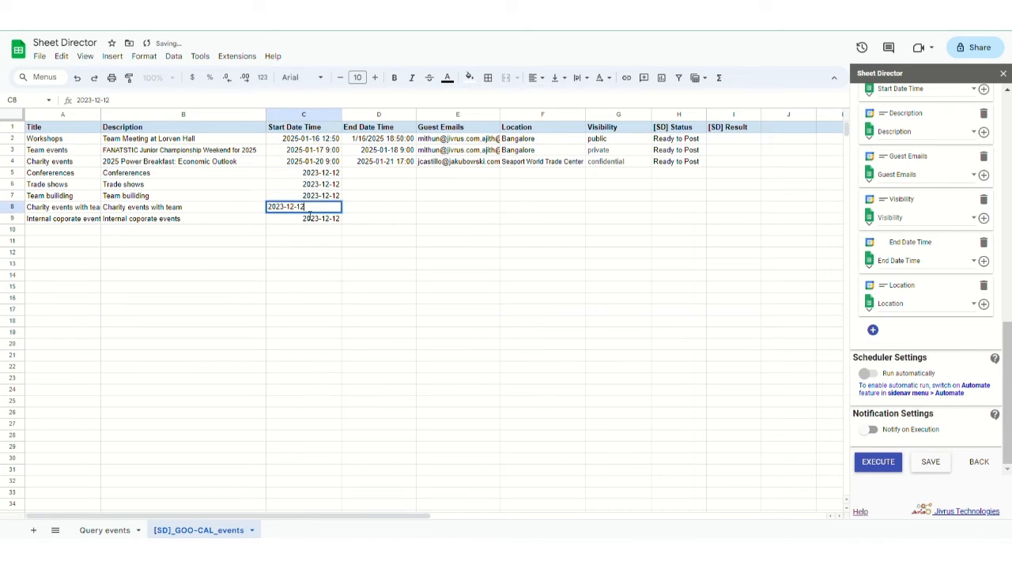
pyautogui.doubleClick(316, 186)
pyautogui.click(314, 262)
pyautogui.doubleClick(324, 196)
pyautogui.click(341, 284)
pyautogui.doubleClick(328, 219)
pyautogui.click(292, 318)
pyautogui.click(338, 208)
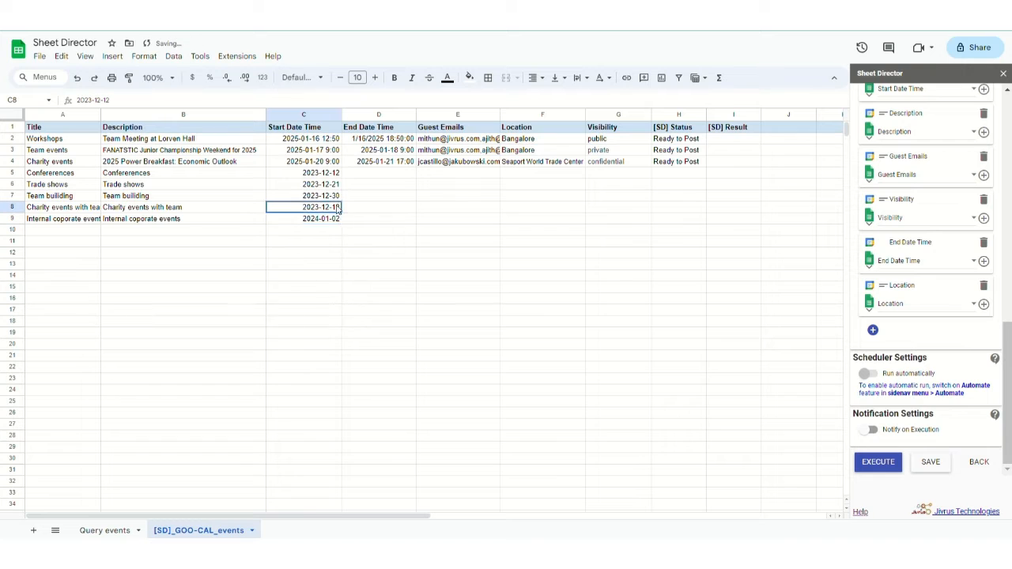
pyautogui.doubleClick(338, 208)
pyautogui.click(343, 224)
pyautogui.click(342, 225)
# - Copy the start dates into End Date Time D5:D9 and adjust end dates, e.g. 2023-12-30, 2024-01-26, 2024-01-20
pyautogui.click(332, 261)
pyautogui.moveTo(326, 173); pyautogui.dragTo(327, 219)
pyautogui.hotkey('ctrl', 'c')
pyautogui.click(388, 176)
pyautogui.hotkey('ctrl', 'v')
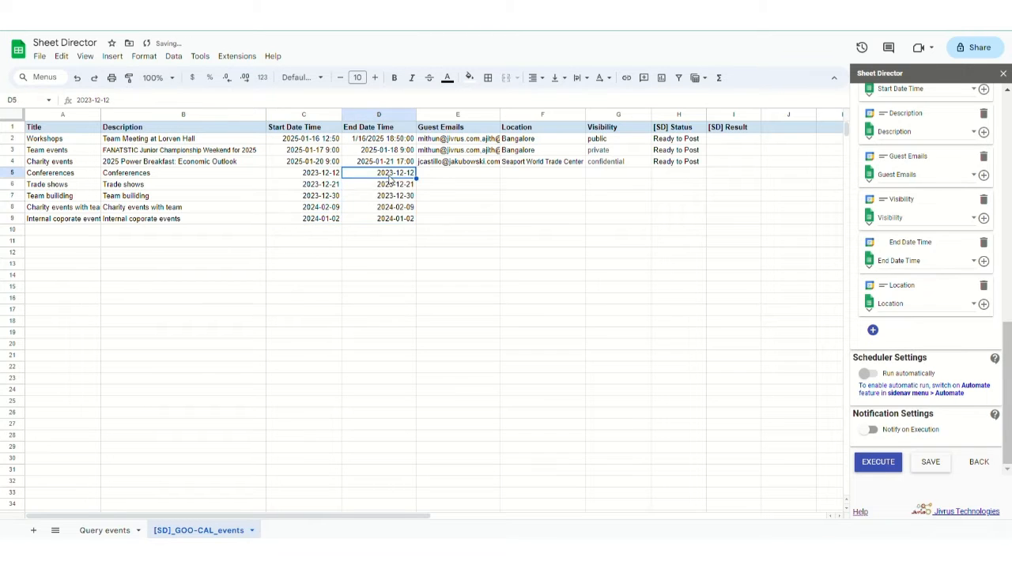
pyautogui.doubleClick(397, 174)
pyautogui.click(418, 262)
pyautogui.doubleClick(405, 185)
pyautogui.click(419, 203)
pyautogui.click(405, 263)
pyautogui.doubleClick(406, 197)
pyautogui.click(419, 213)
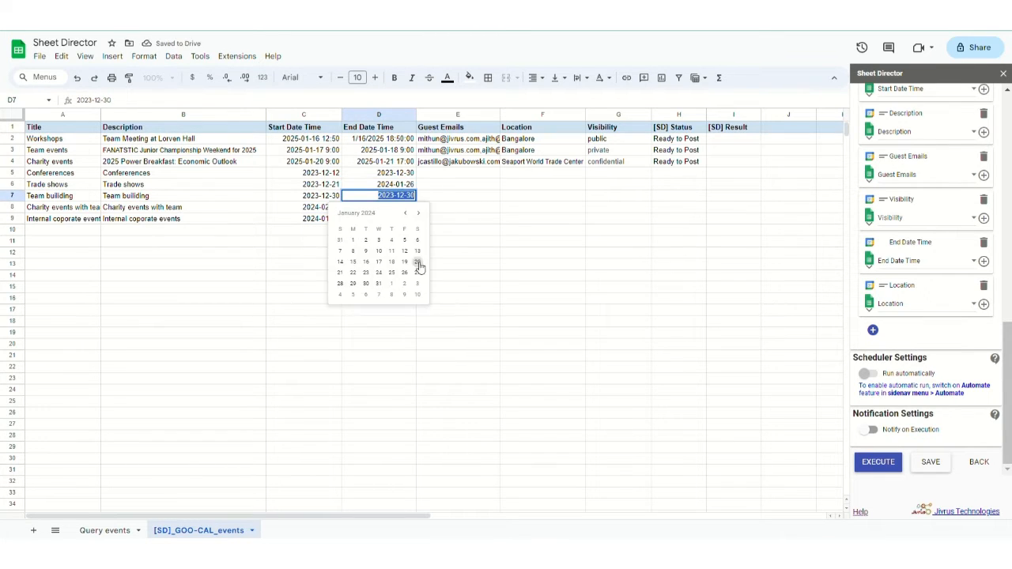
pyautogui.click(418, 263)
pyautogui.doubleClick(412, 208)
pyautogui.click(418, 285)
pyautogui.doubleClick(409, 219)
pyautogui.click(405, 308)
# - Replace the old guest e-mails with the user's e-mail address, filled down to row 9
pyautogui.moveTo(454, 139); pyautogui.dragTo(452, 162)
pyautogui.press('Delete')
pyautogui.write('s')
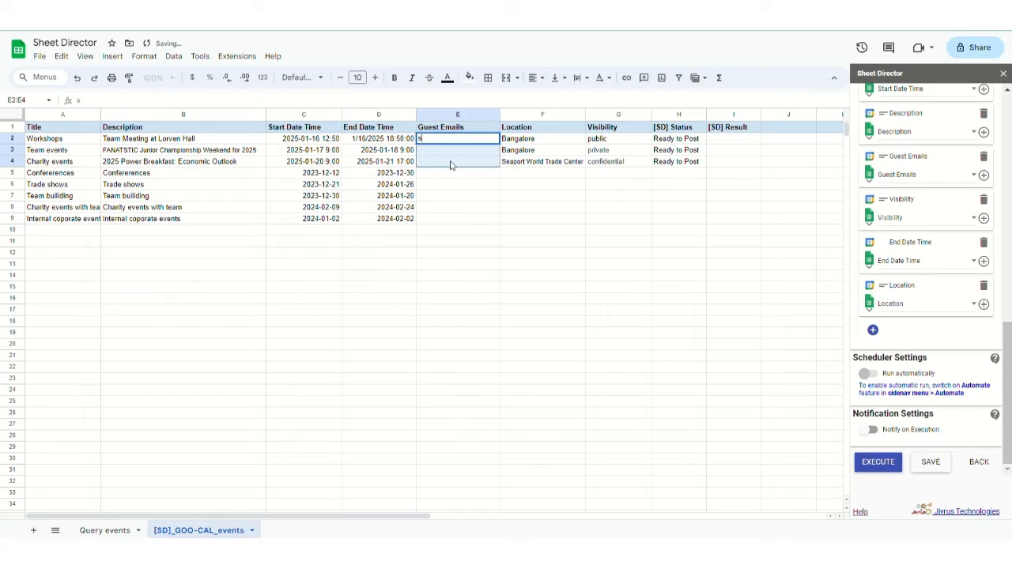
pyautogui.click(469, 140)
pyautogui.doubleClick(500, 144)
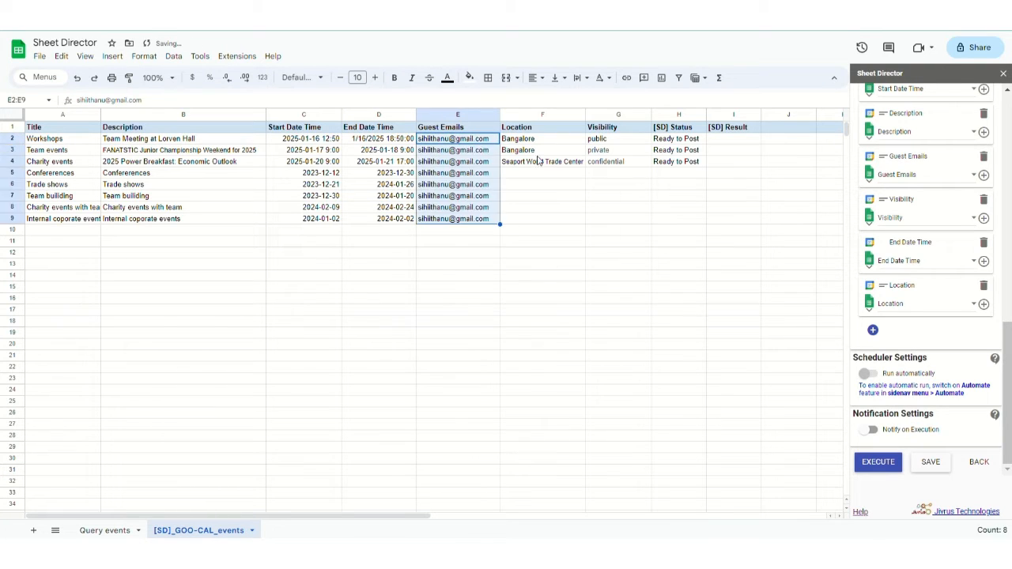
# - Fill Bangalore location, confidential visibility and Ready to Post status down to row 9
pyautogui.click(541, 151)
pyautogui.click(544, 173)
pyautogui.write('Bangalore')
pyautogui.moveTo(585, 178); pyautogui.dragTo(587, 220)
pyautogui.click(626, 162)
pyautogui.moveTo(651, 168); pyautogui.dragTo(651, 220)
pyautogui.click(685, 162)
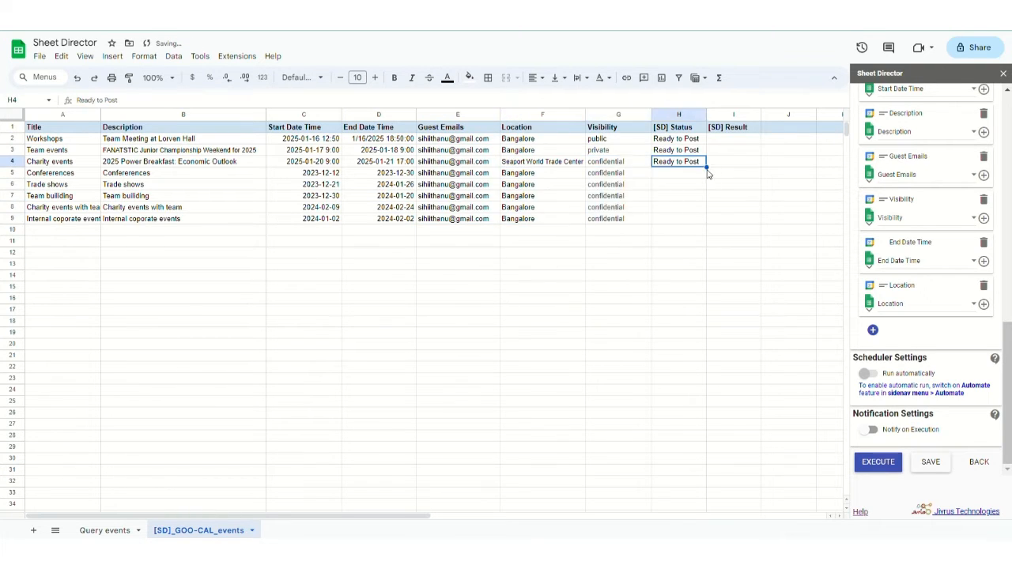
pyautogui.moveTo(707, 173); pyautogui.dragTo(709, 222)
pyautogui.click(678, 275)
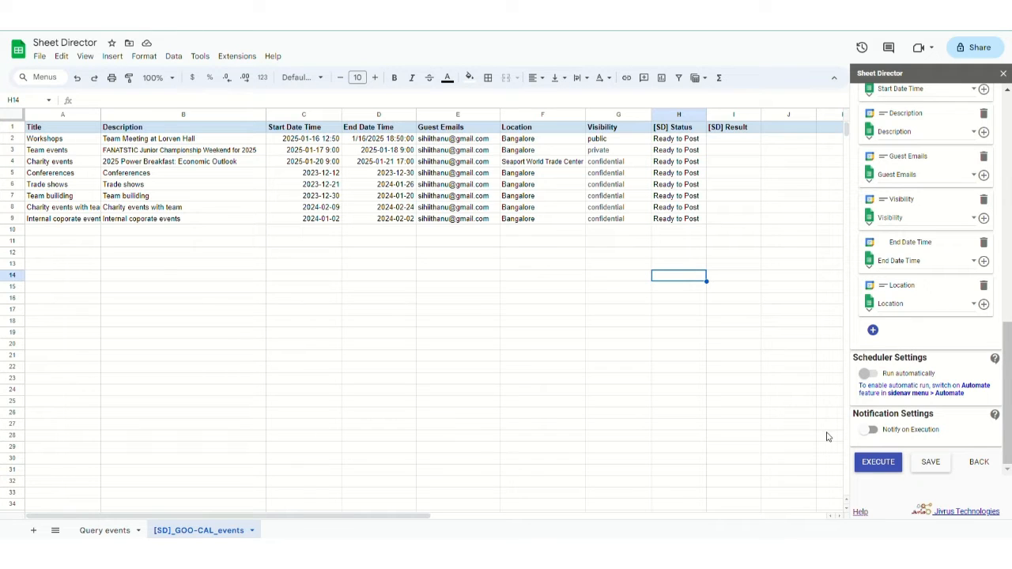
# - Post the 8 ready records to Google Calendar and widen column H to show the statuses
pyautogui.click(880, 471)
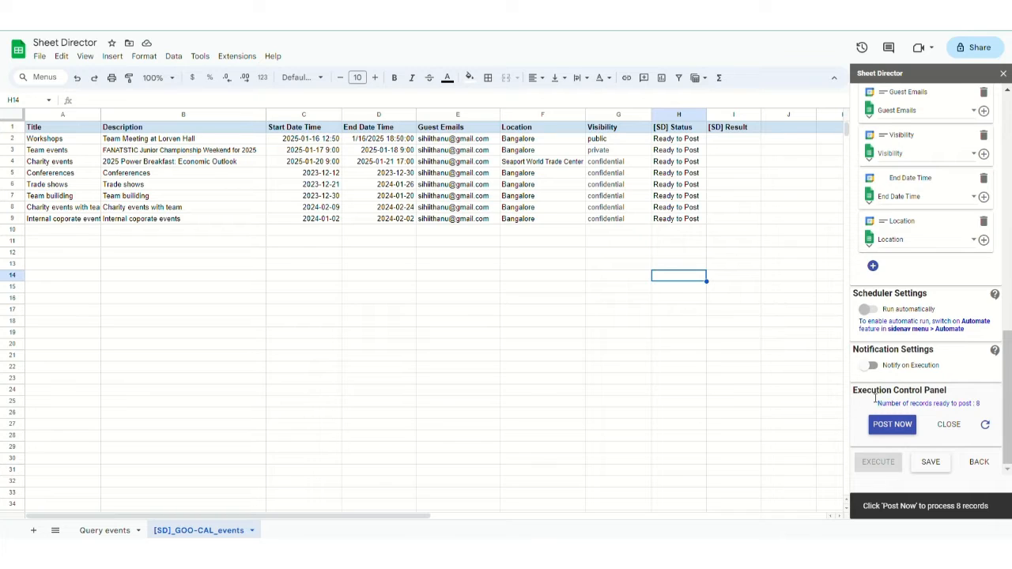
pyautogui.moveTo(854, 390); pyautogui.dragTo(875, 400)
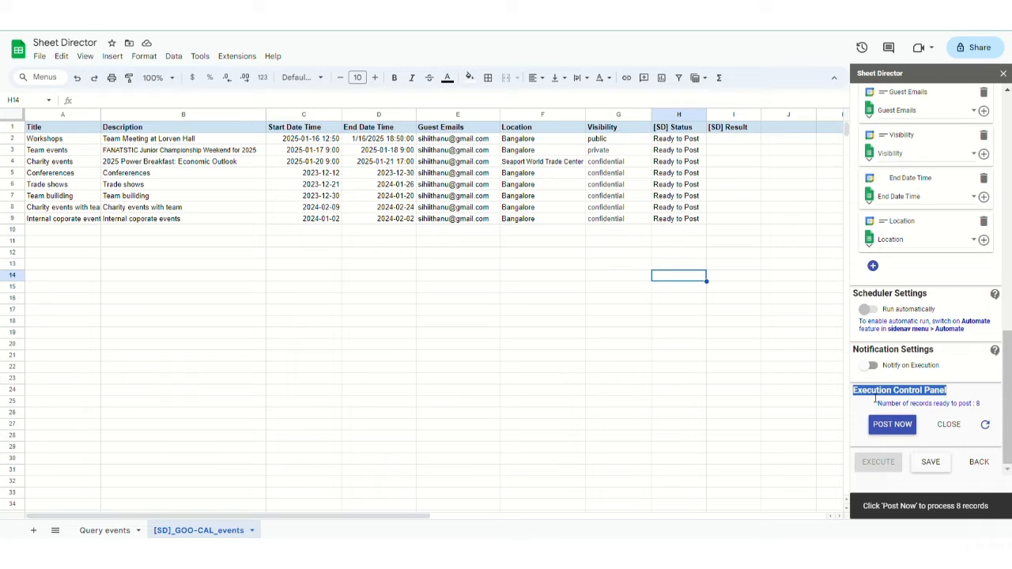
pyautogui.tripleClick(978, 408)
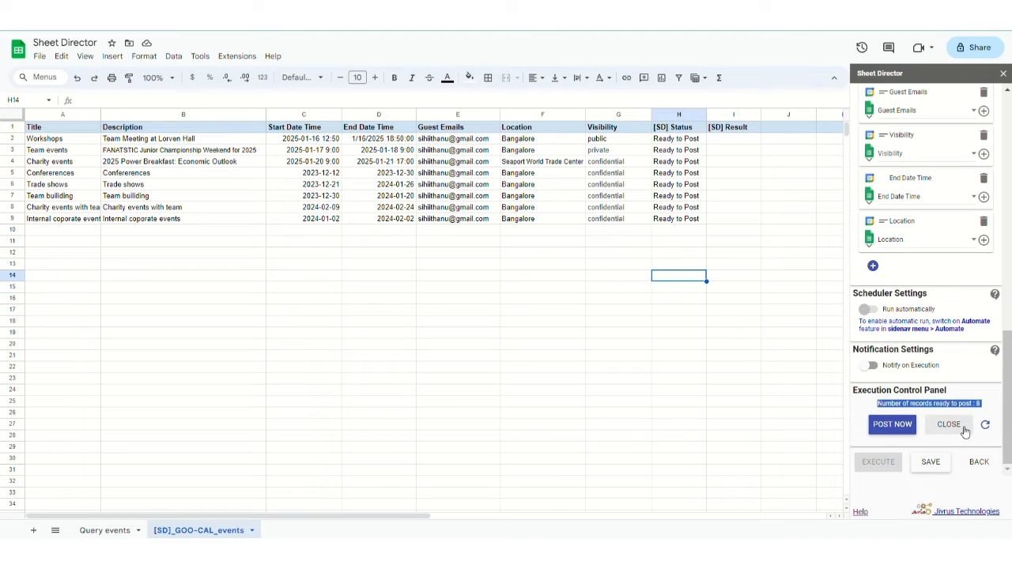
pyautogui.click(906, 432)
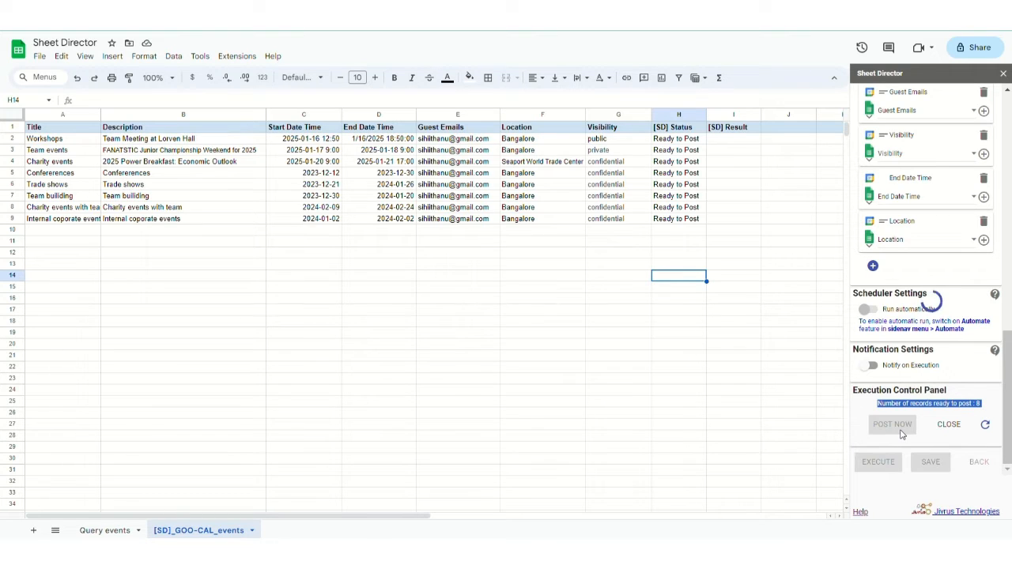
pyautogui.hscroll(2, 697, 384)
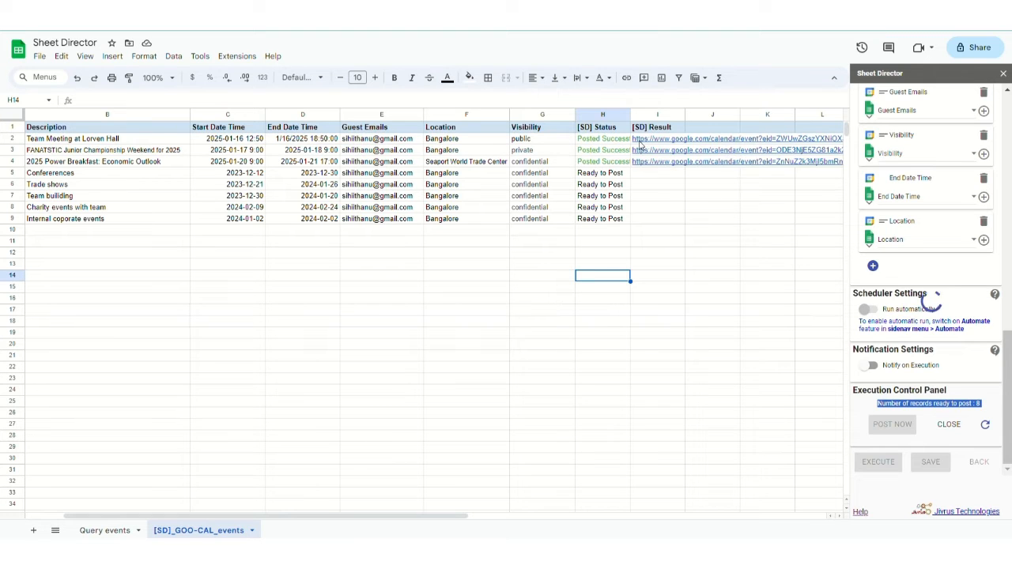
pyautogui.moveTo(630, 114); pyautogui.dragTo(662, 116)
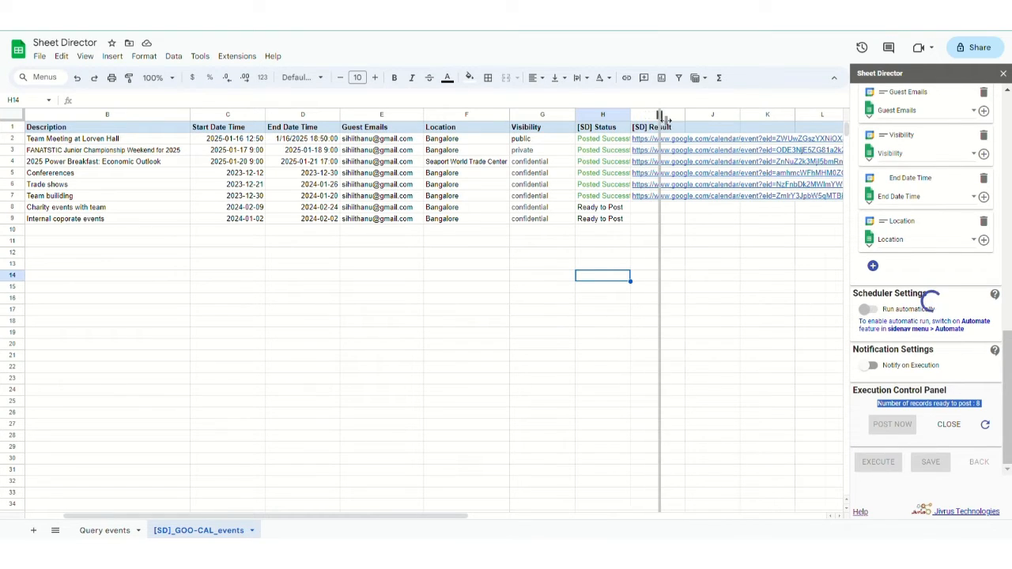
pyautogui.hscroll(2, 674, 285)
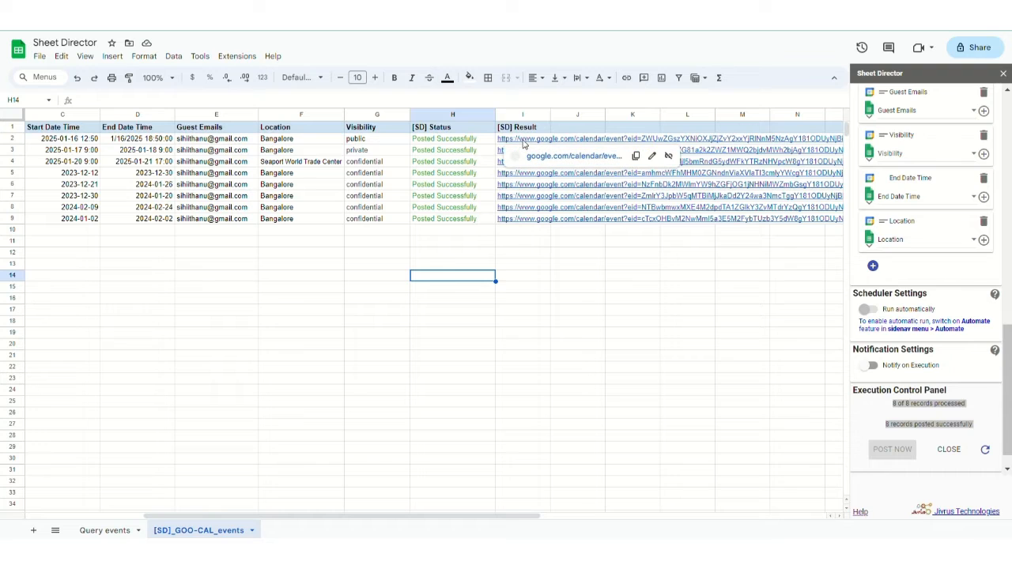
# - Follow the first event link and open the Workshops event in Google Calendar
pyautogui.click(538, 156)
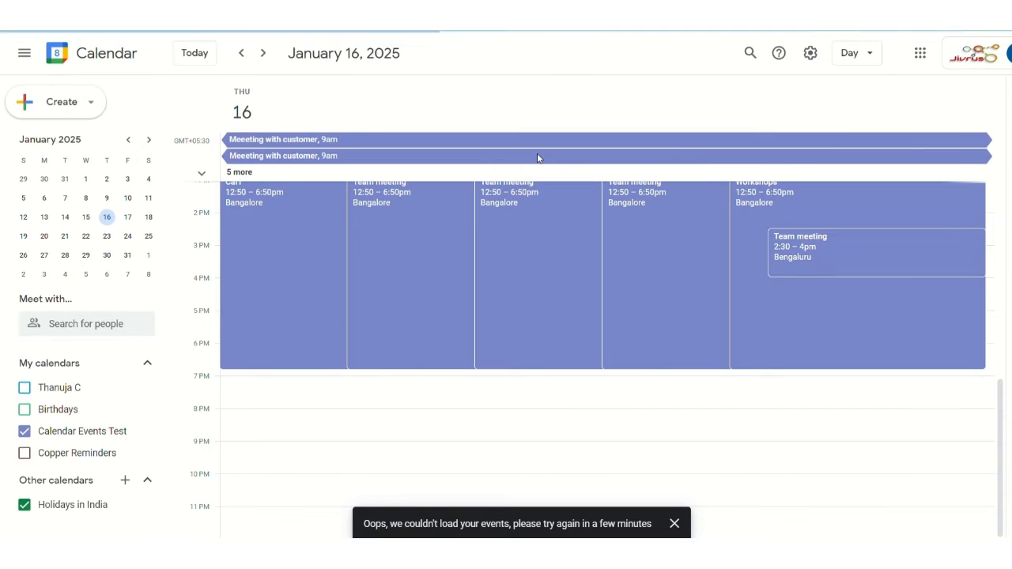
pyautogui.doubleClick(535, 190)
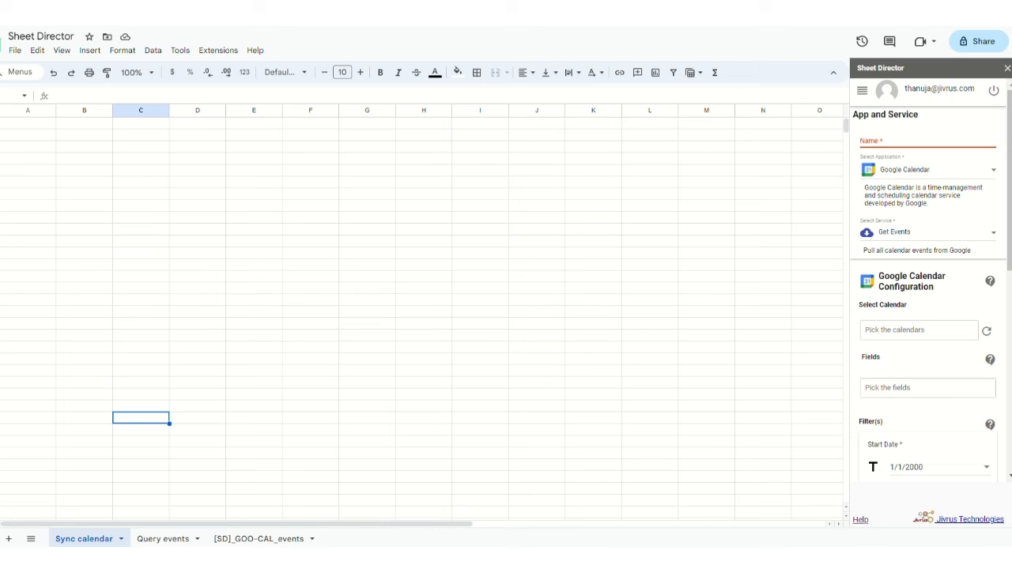
# - Name the sync job 'Calendar Sync' and choose the Synchronize Events service
pyautogui.click(880, 144)
pyautogui.write('Calendar Sync')
pyautogui.scroll(-1, 897, 176)
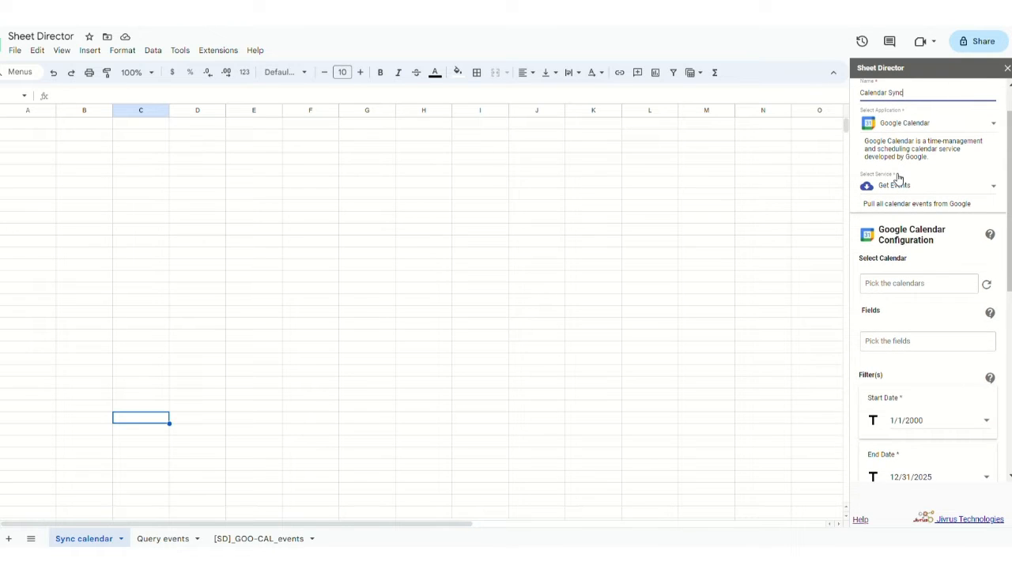
pyautogui.click(897, 188)
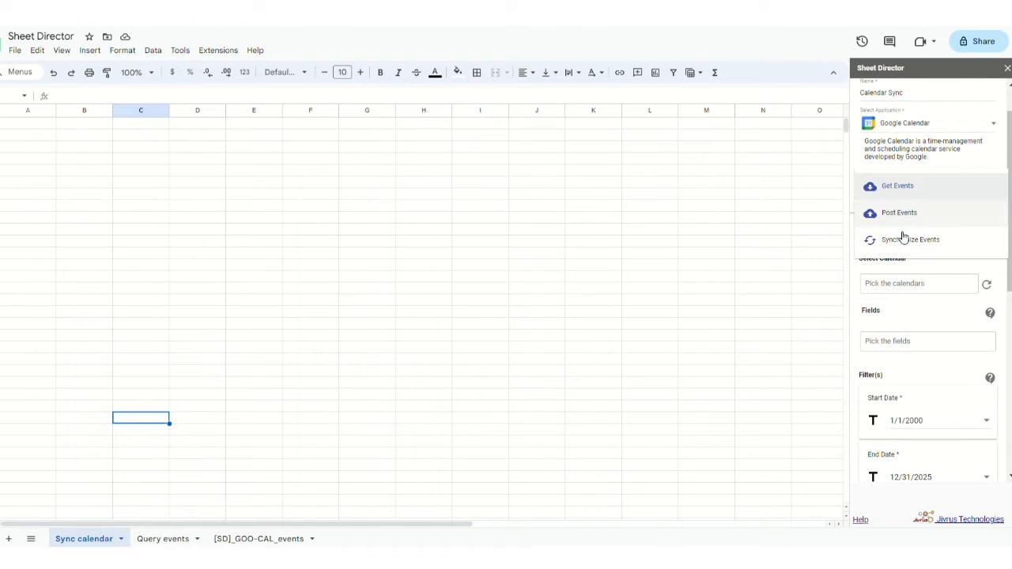
pyautogui.click(904, 241)
# - Select the Calendar Events Test calendar to synchronize
pyautogui.scroll(-1, 904, 241)
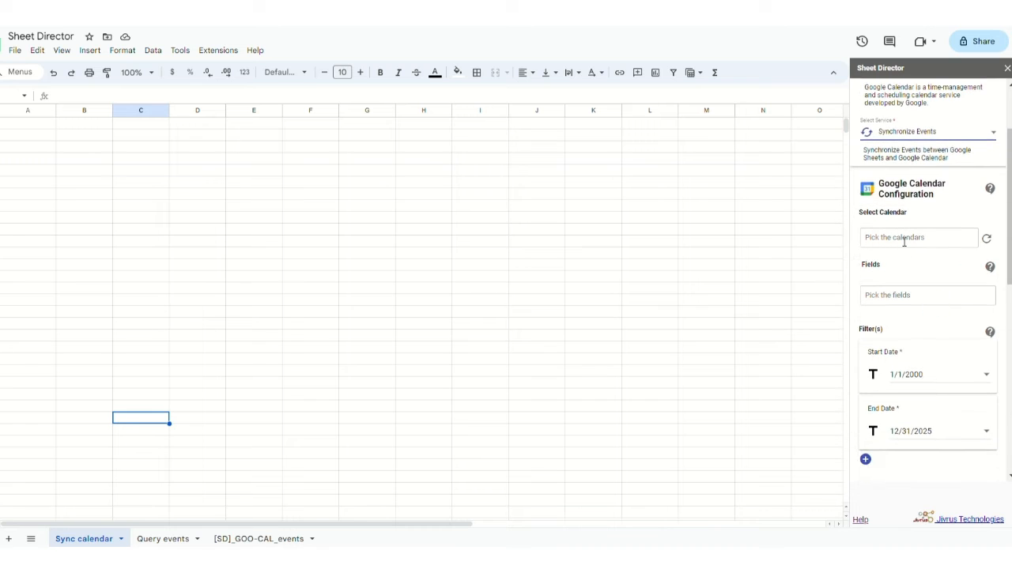
pyautogui.tripleClick(869, 152)
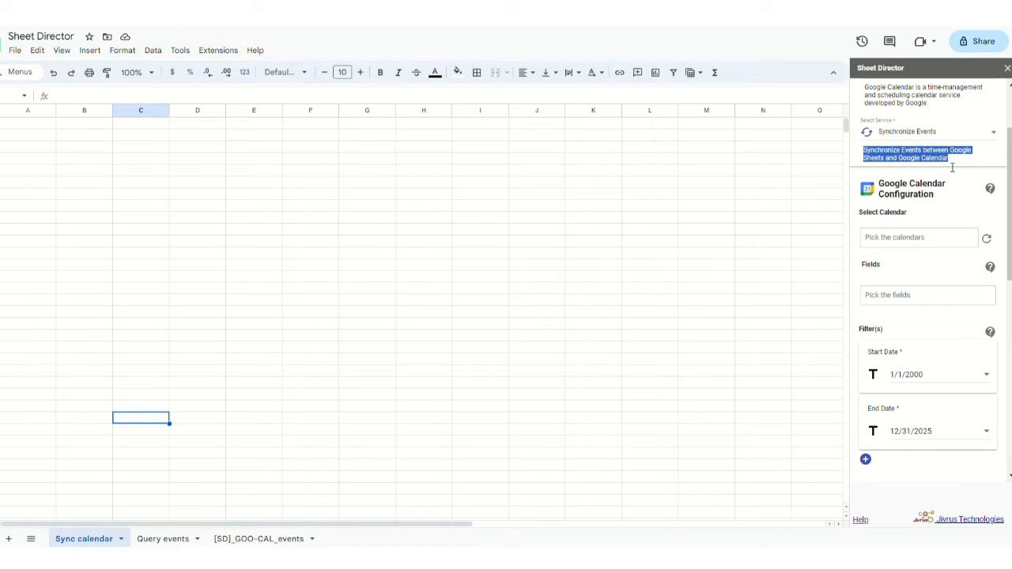
pyautogui.click(953, 167)
pyautogui.scroll(-1, 953, 167)
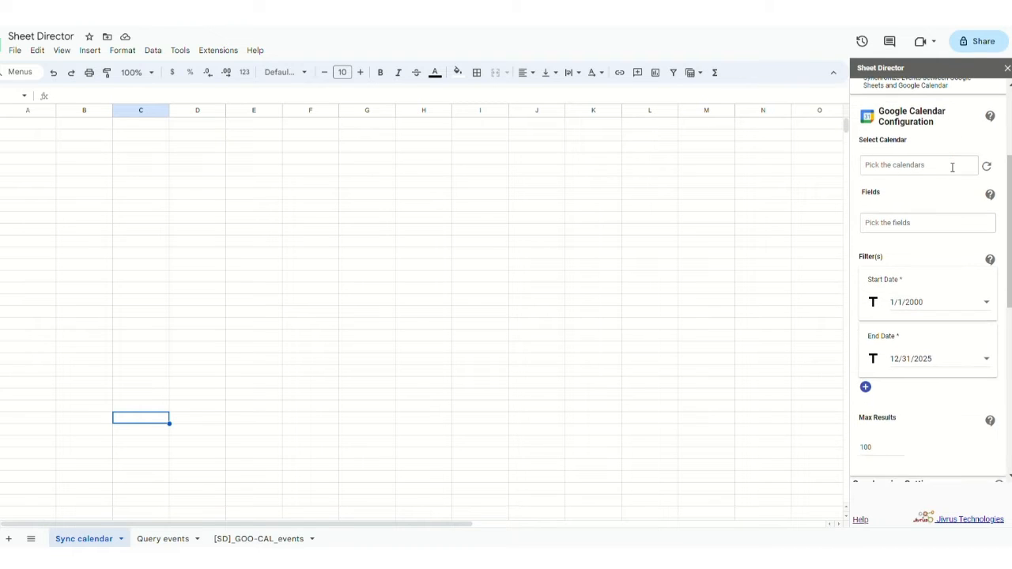
pyautogui.click(953, 167)
pyautogui.click(906, 246)
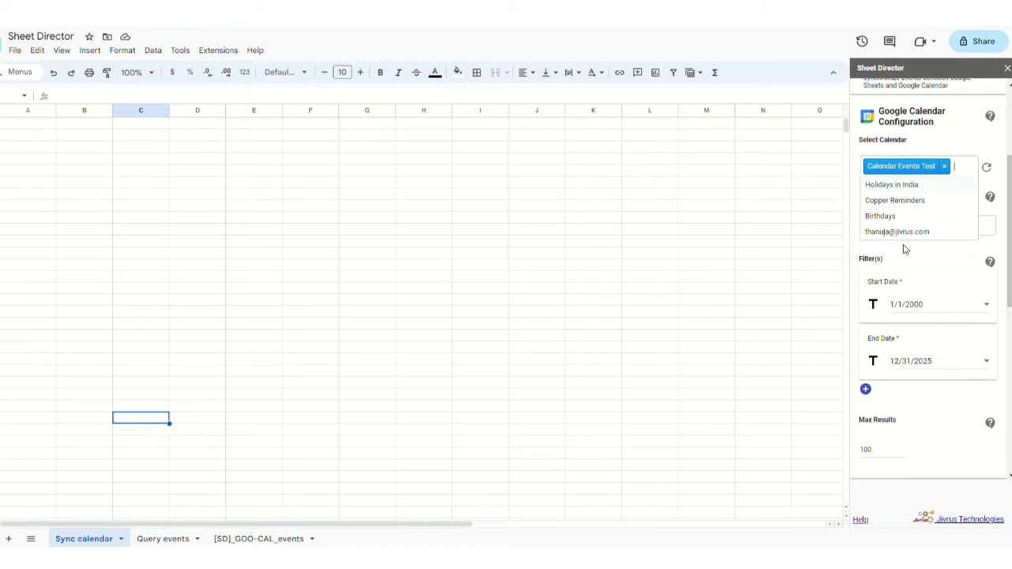
pyautogui.click(905, 248)
# - Include all event fields with a date range from 1/1/2020 to 12/31/2025
pyautogui.scroll(-1, 904, 248)
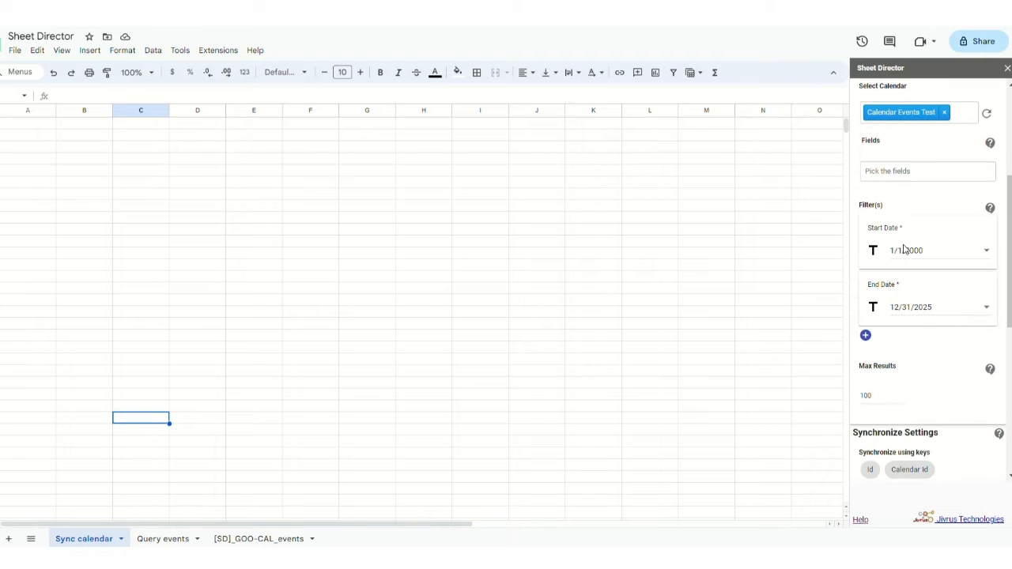
pyautogui.click(905, 183)
pyautogui.click(902, 190)
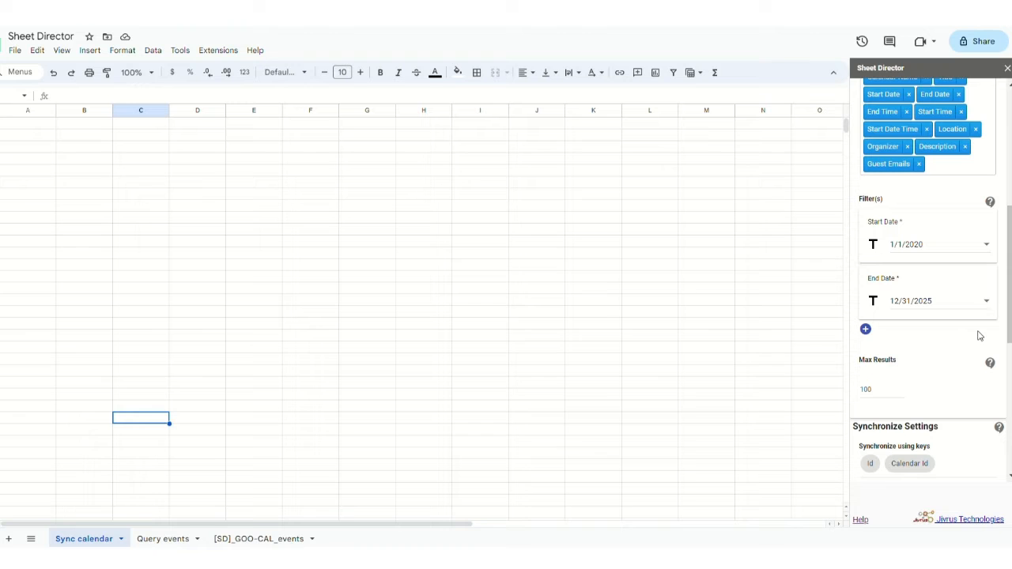
pyautogui.click(902, 244)
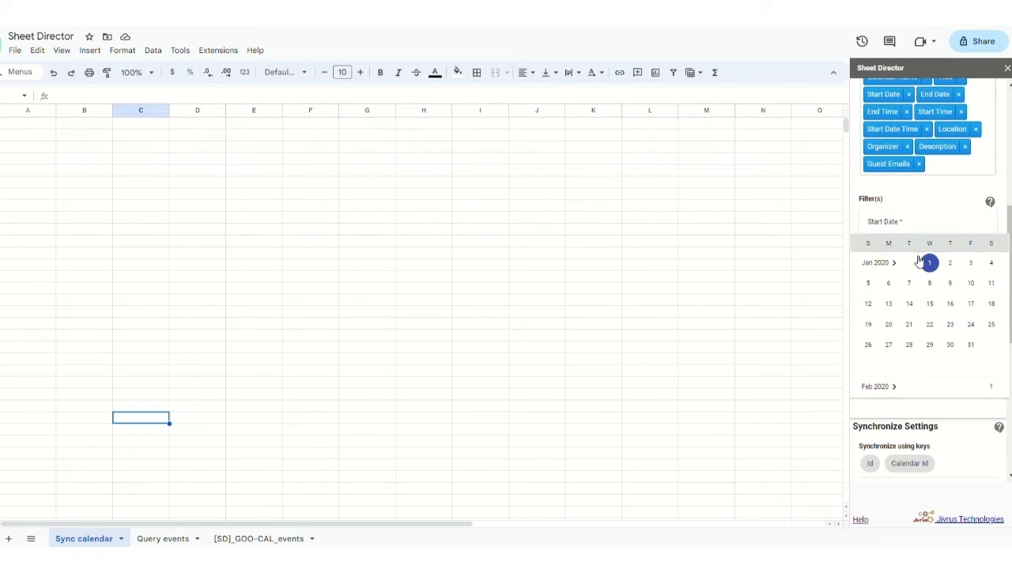
pyautogui.click(929, 265)
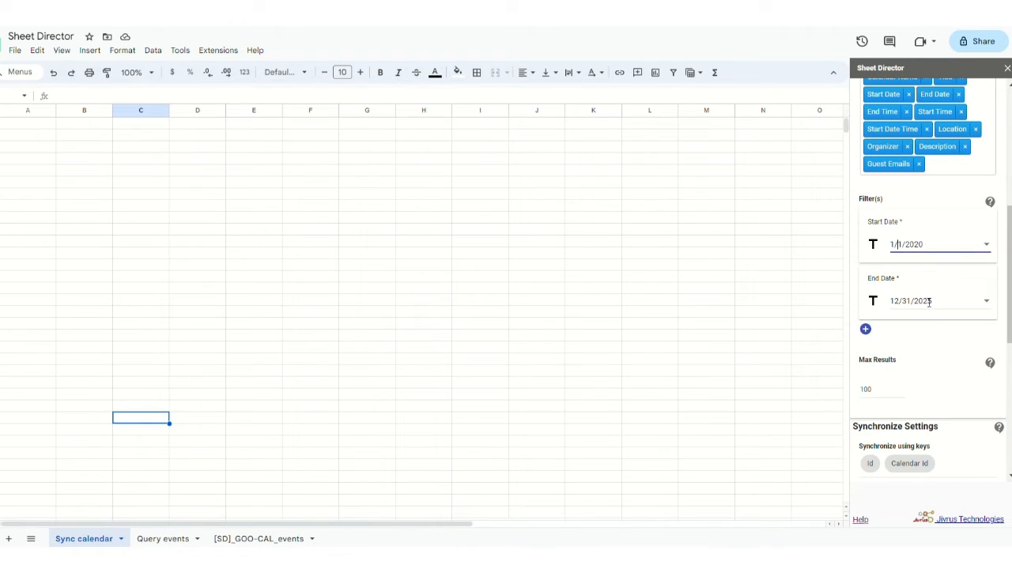
pyautogui.scroll(-1, 929, 293)
pyautogui.click(933, 242)
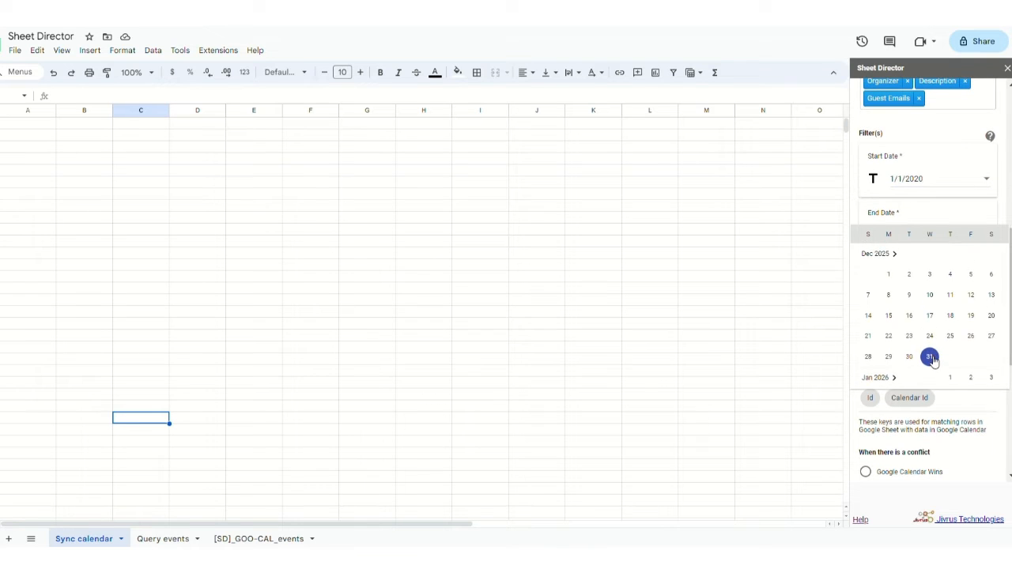
pyautogui.click(930, 353)
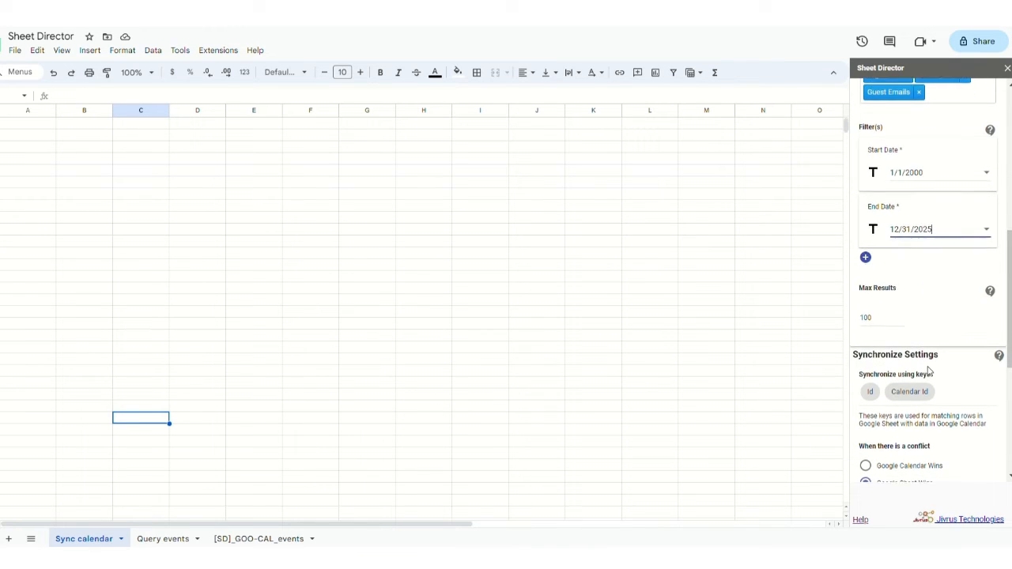
# - Keep max results at 100 and review the Id and Calendar Id matching keys
pyautogui.doubleClick(865, 319)
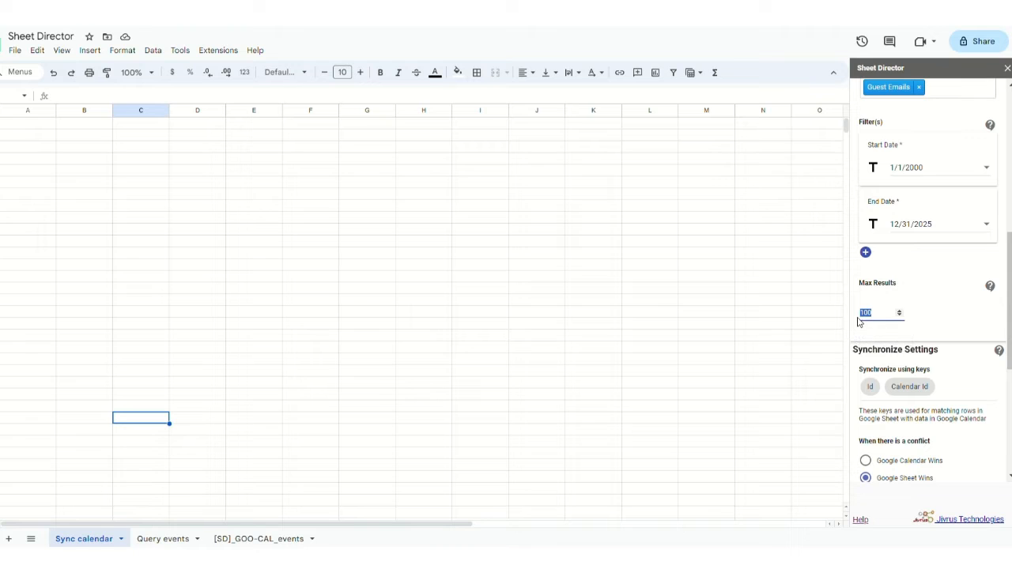
pyautogui.click(869, 315)
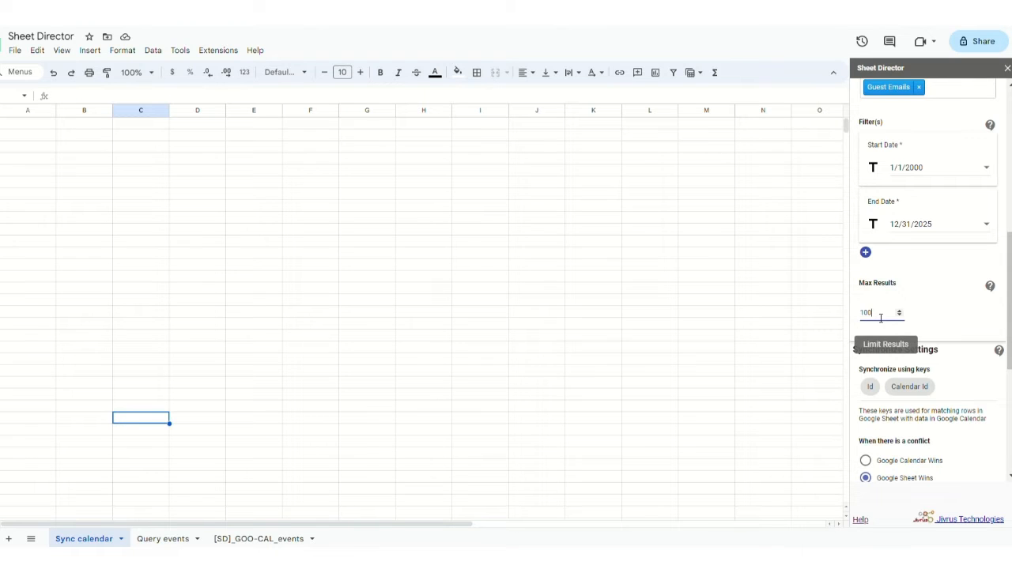
pyautogui.scroll(-1, 881, 318)
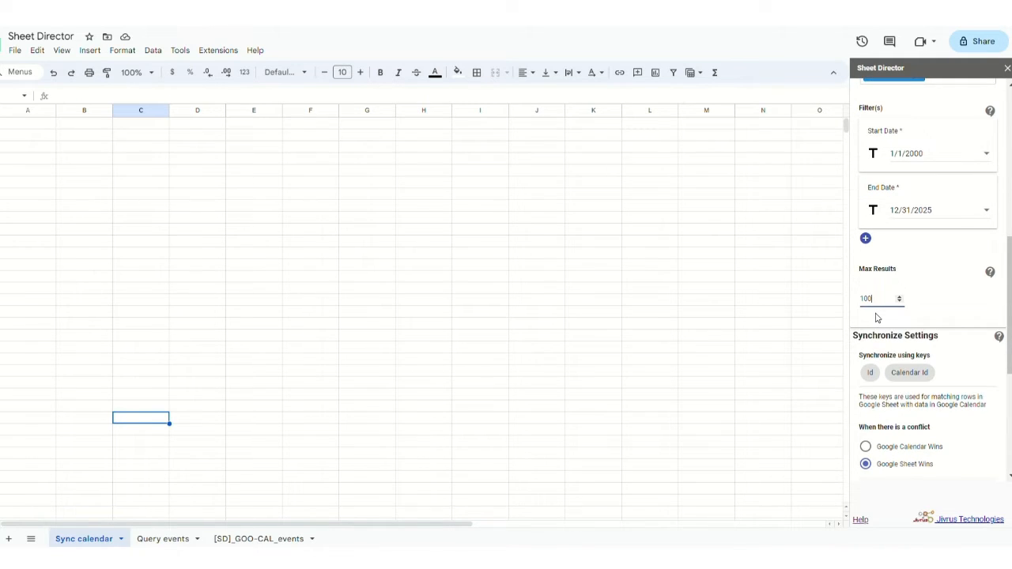
pyautogui.scroll(-3, 876, 318)
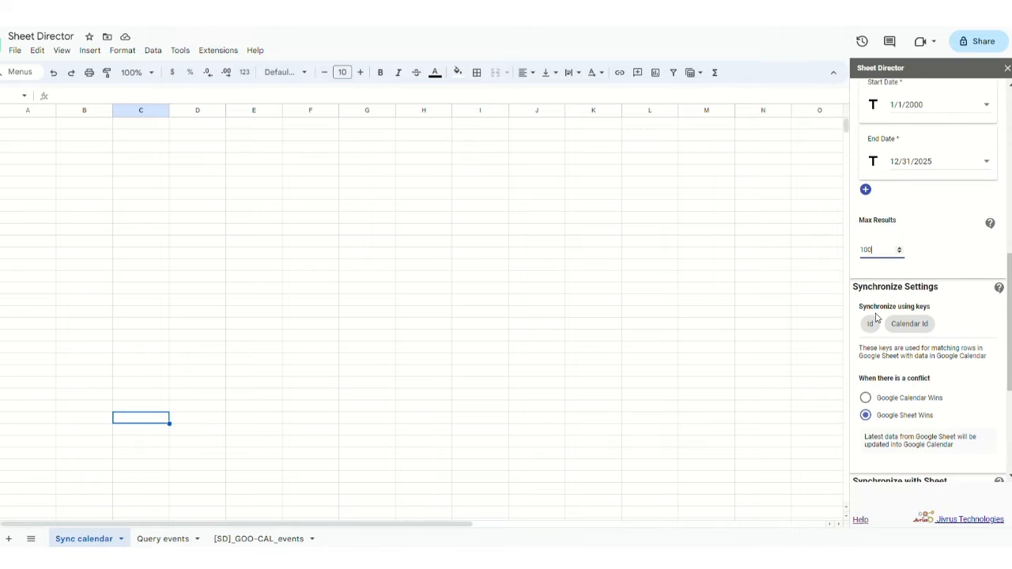
pyautogui.scroll(-2, 876, 318)
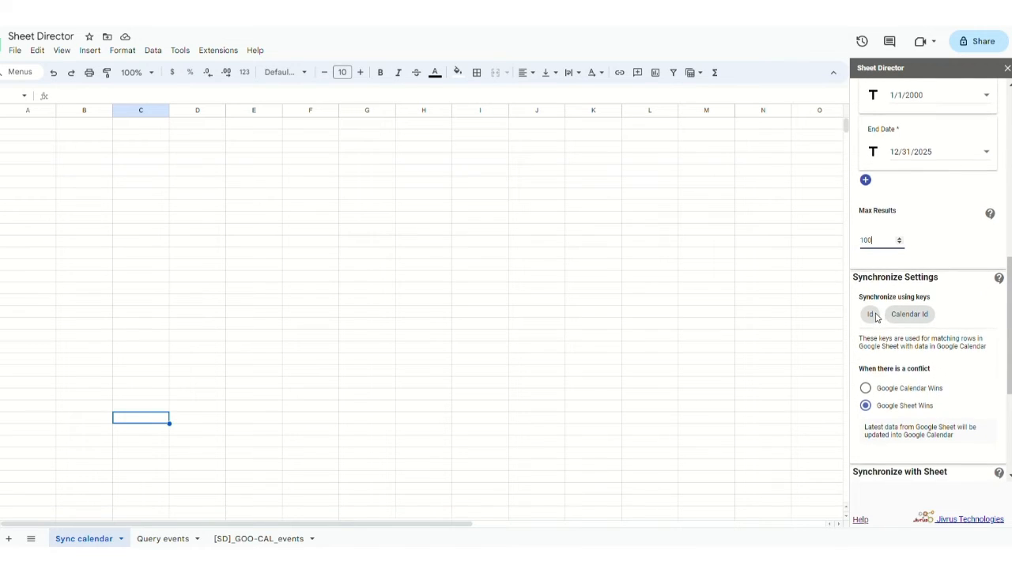
pyautogui.scroll(-2, 876, 317)
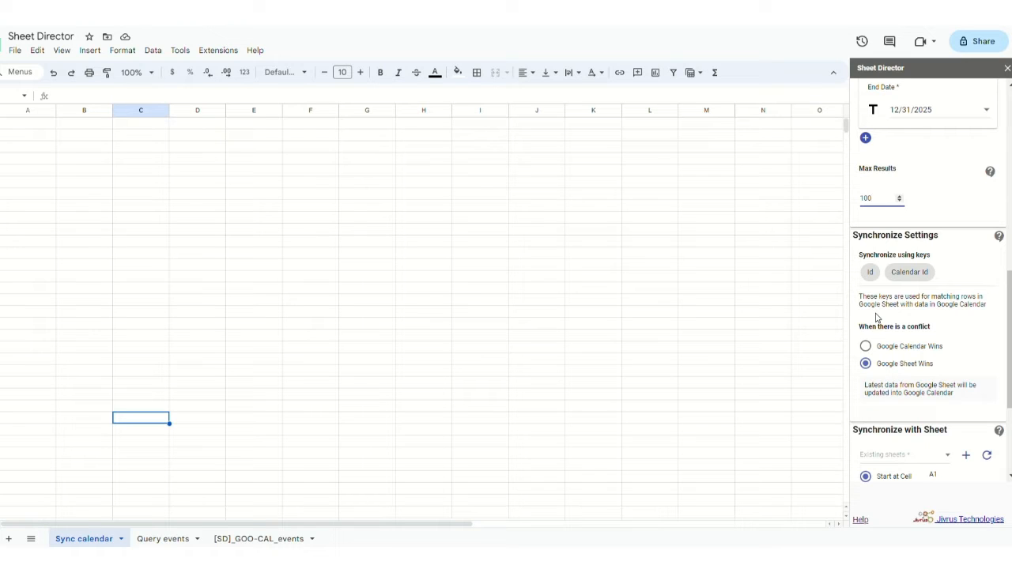
pyautogui.tripleClick(890, 306)
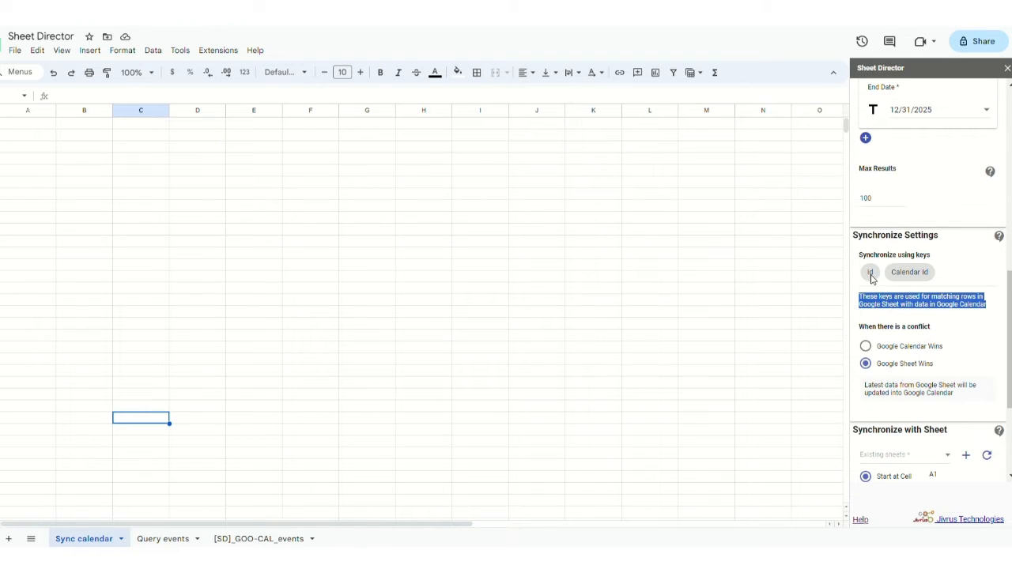
pyautogui.scroll(5, 923, 258)
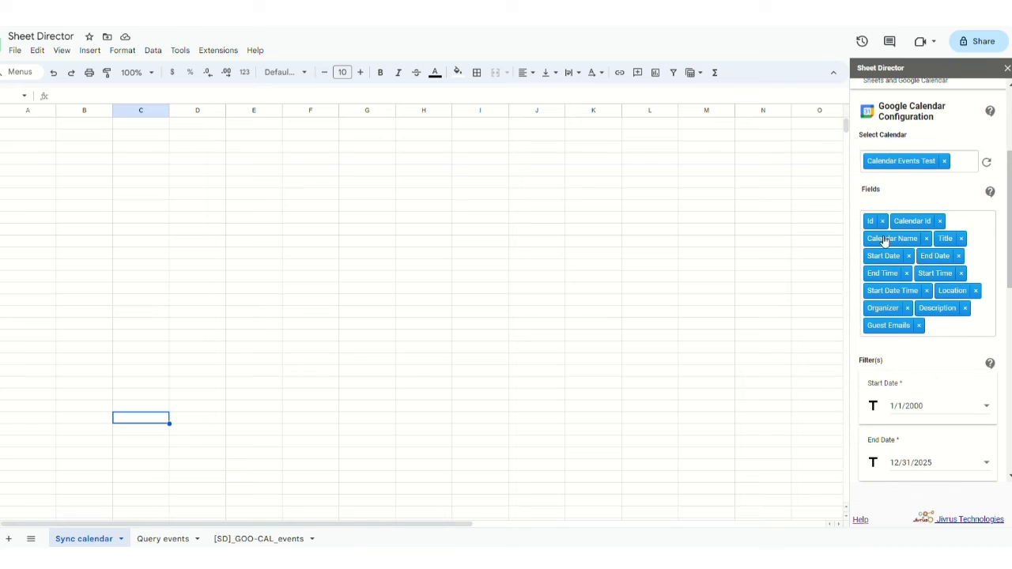
pyautogui.scroll(-5, 916, 228)
pyautogui.scroll(1, 916, 228)
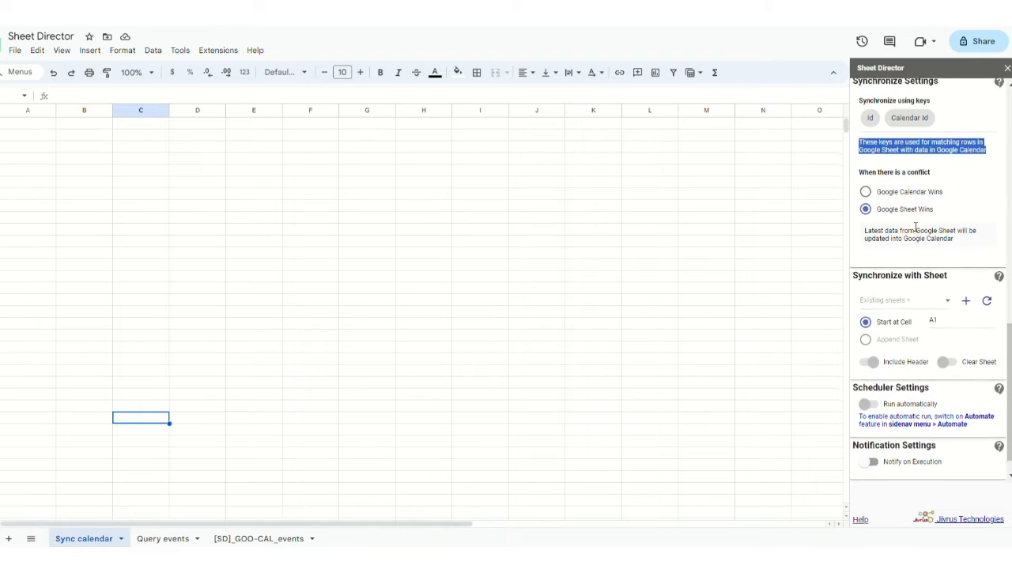
pyautogui.click(916, 228)
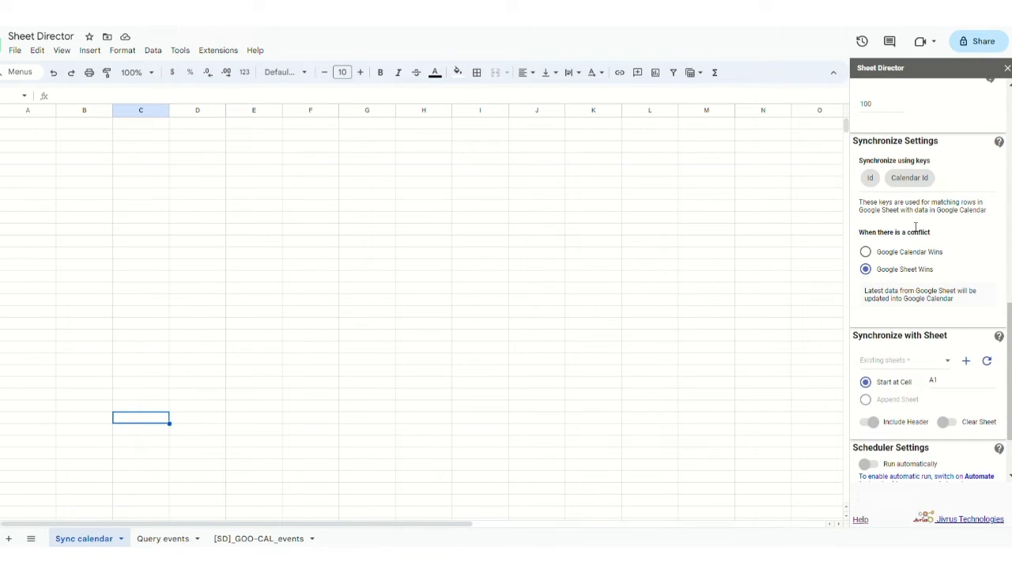
pyautogui.scroll(1, 916, 228)
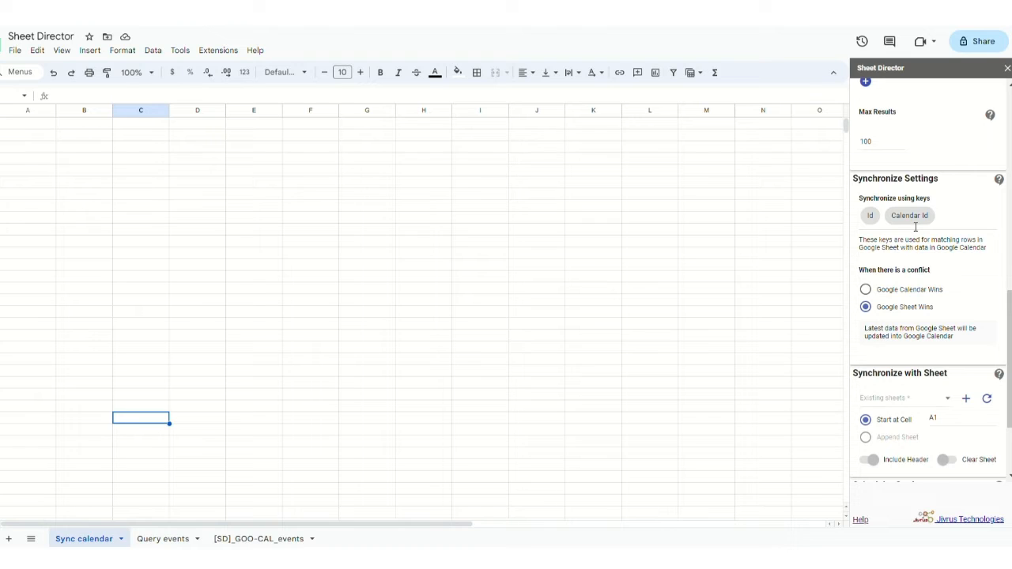
# - Compare the Google Calendar Wins and Google Sheet Wins conflict options and their outcome descriptions
pyautogui.tripleClick(910, 277)
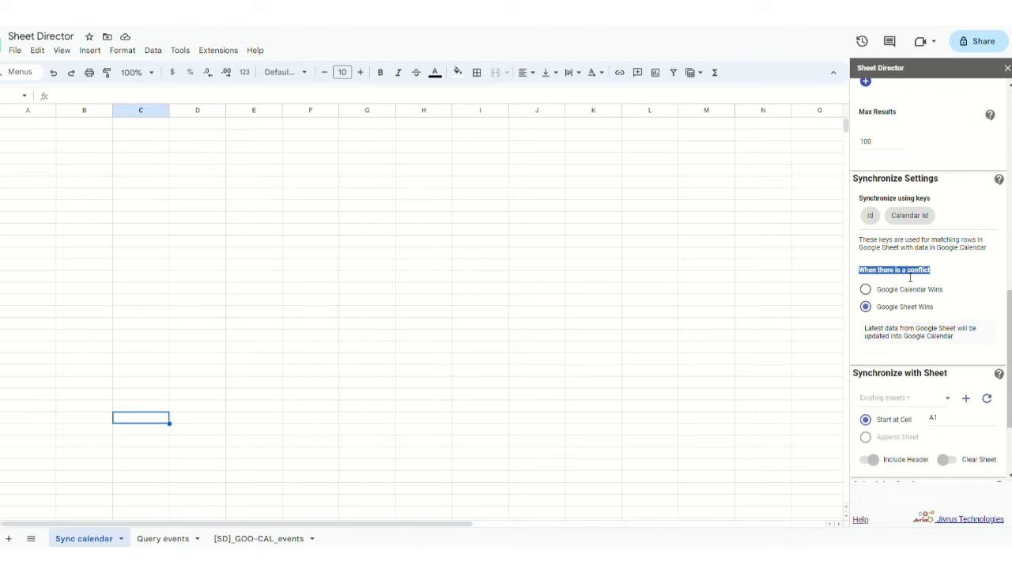
pyautogui.scroll(-1, 910, 277)
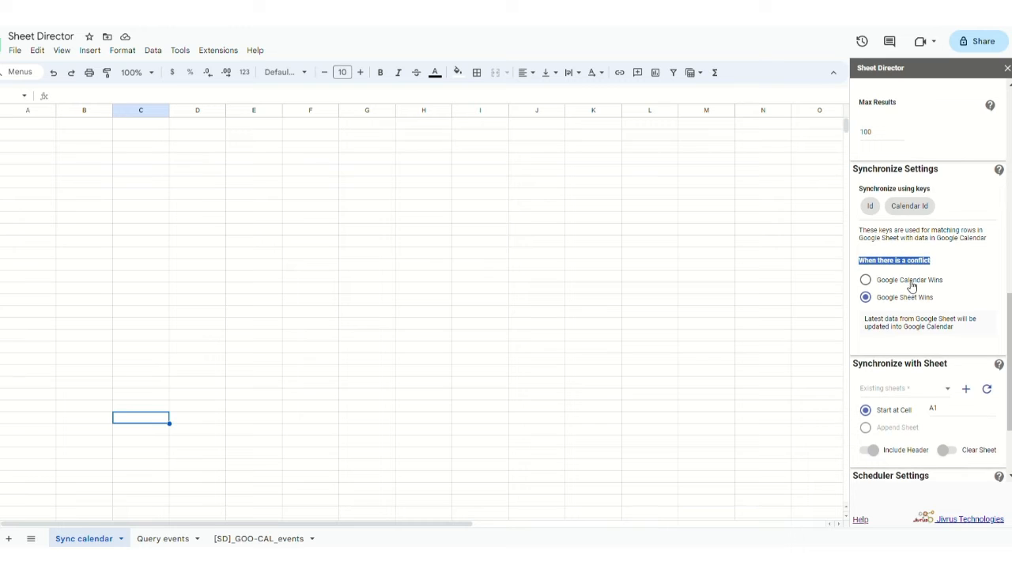
pyautogui.moveTo(883, 286); pyautogui.dragTo(944, 289)
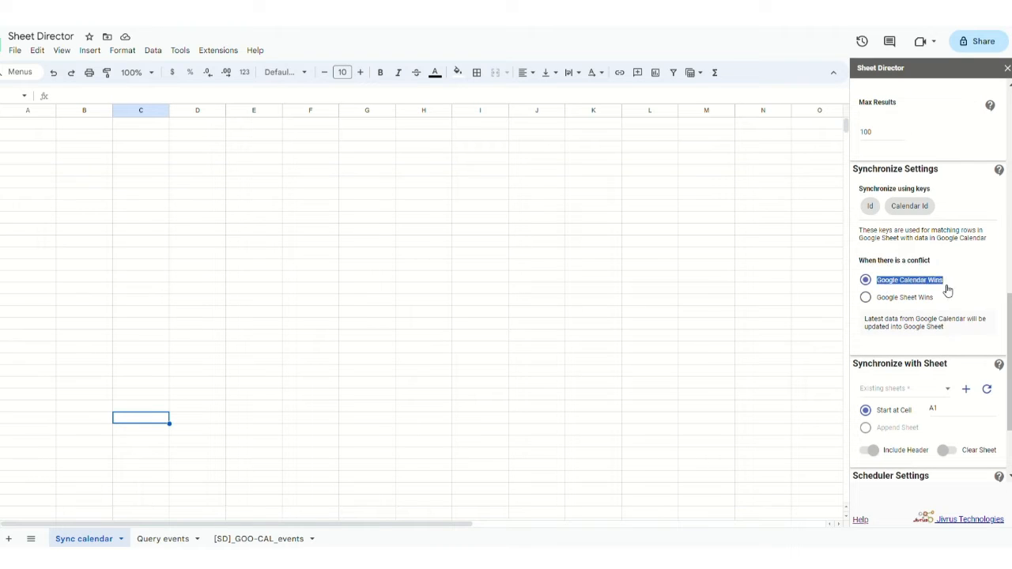
pyautogui.tripleClick(883, 304)
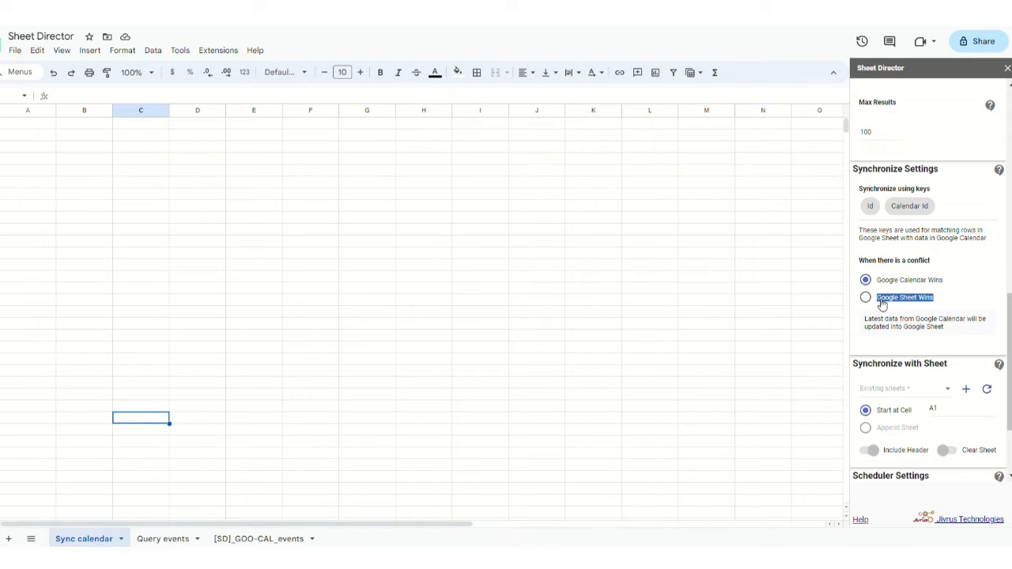
pyautogui.click(883, 304)
pyautogui.click(865, 280)
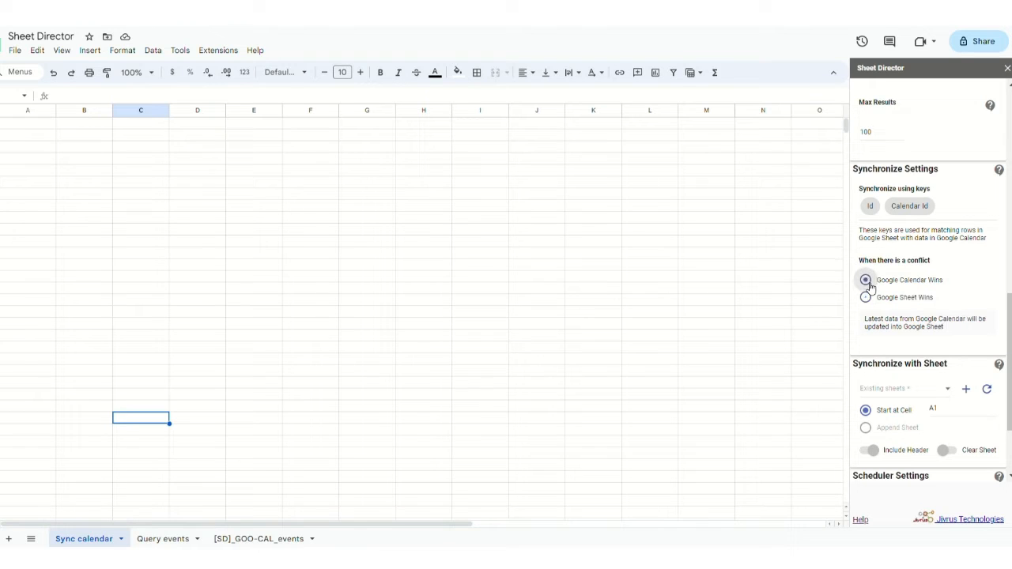
pyautogui.tripleClick(867, 322)
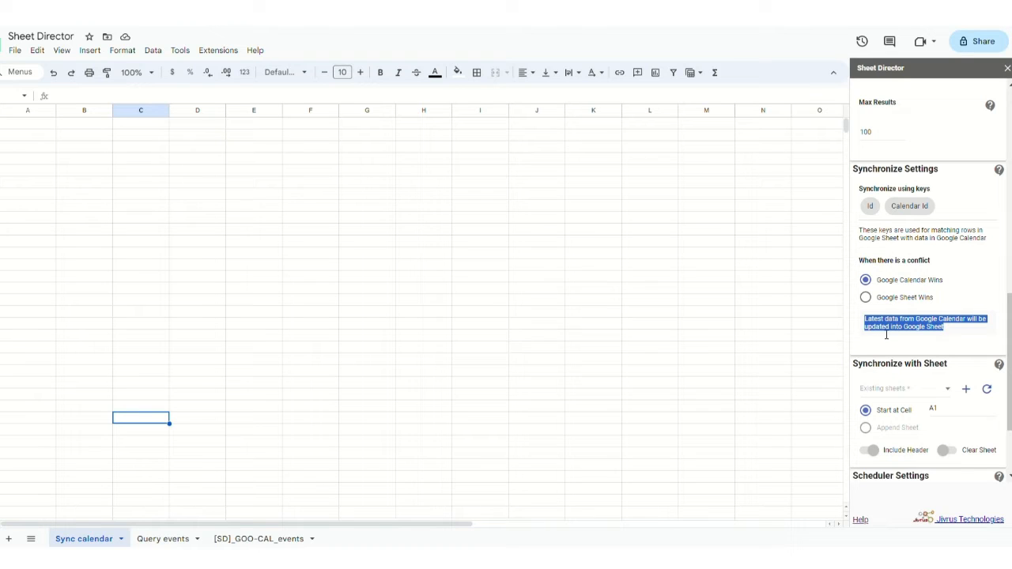
pyautogui.click(938, 331)
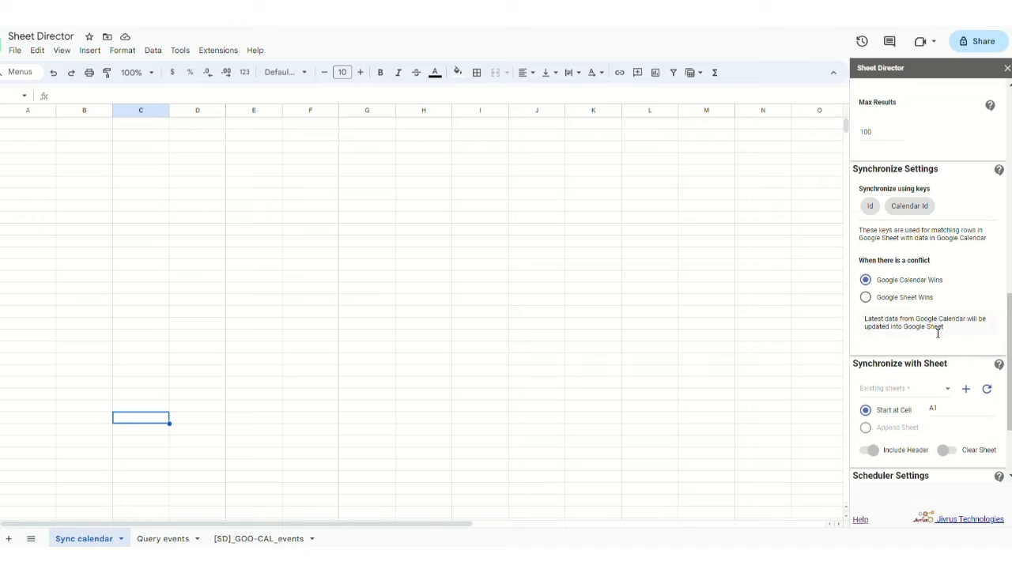
pyautogui.click(867, 298)
pyautogui.moveTo(960, 339); pyautogui.dragTo(865, 323)
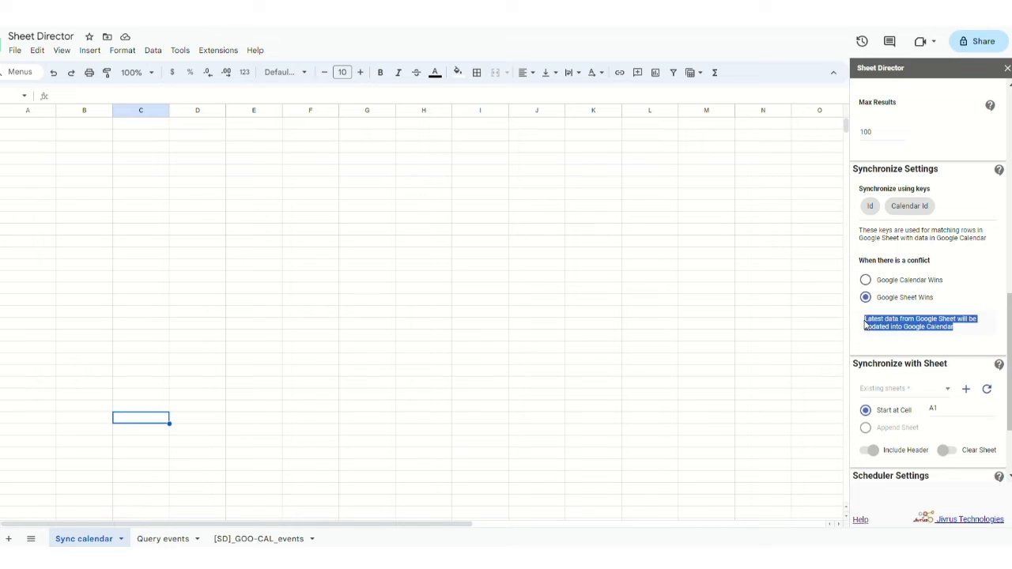
pyautogui.click(922, 341)
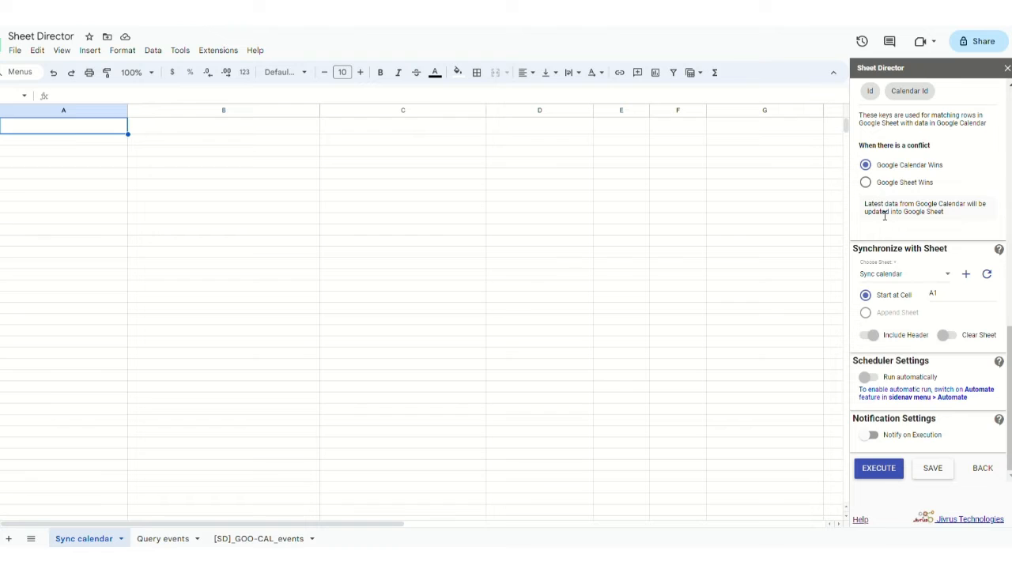
# - Choose Google Sheet Wins, target the Sync calendar sheet starting at A1, and run EXECUTE
pyautogui.click(868, 183)
pyautogui.click(911, 276)
pyautogui.click(913, 276)
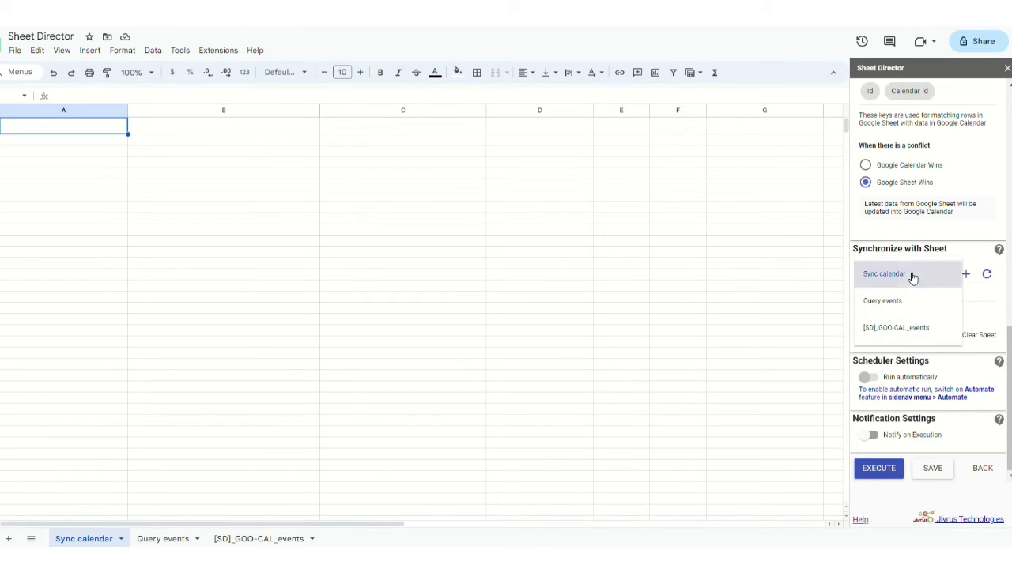
pyautogui.click(953, 296)
pyautogui.moveTo(953, 296); pyautogui.dragTo(932, 305)
pyautogui.click(932, 304)
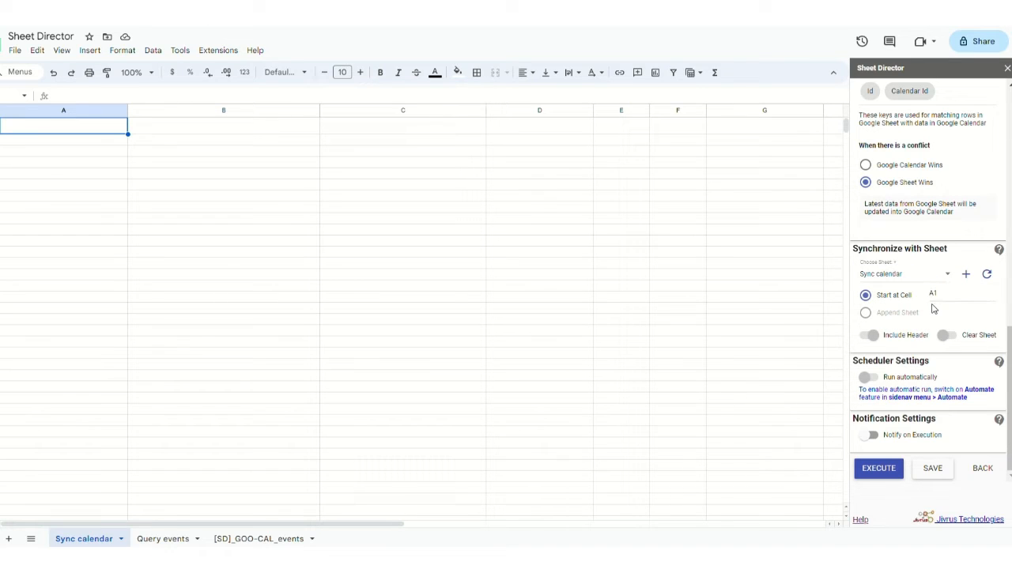
pyautogui.click(877, 475)
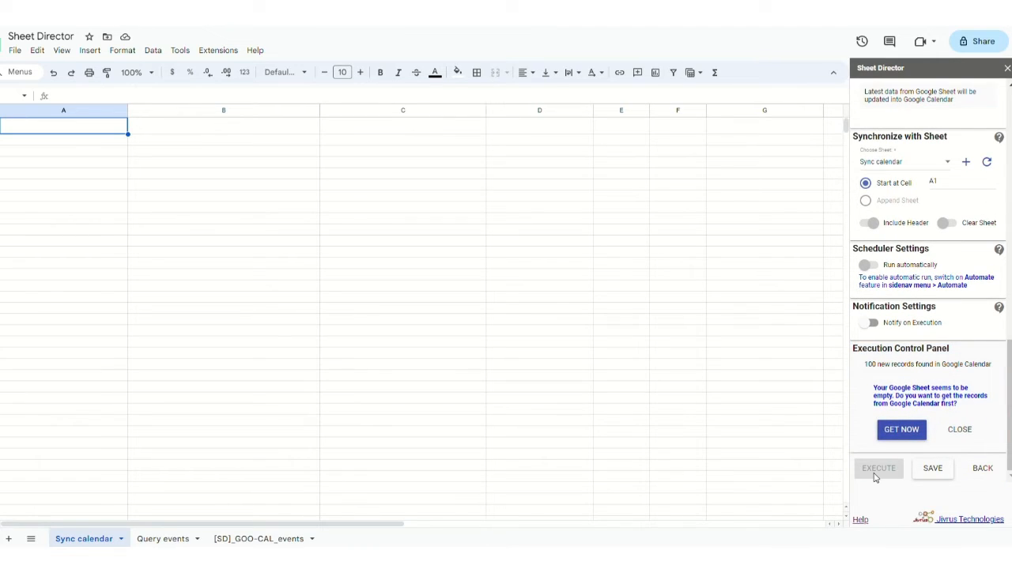
# - Review the 100 new records and empty-sheet messages, then GET NOW to import the events
pyautogui.tripleClick(881, 365)
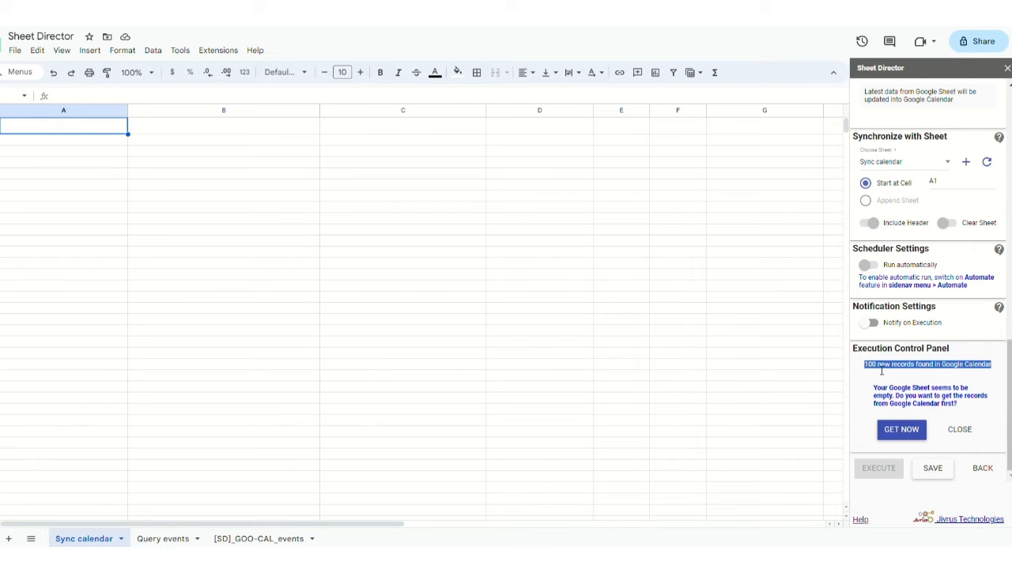
pyautogui.click(876, 379)
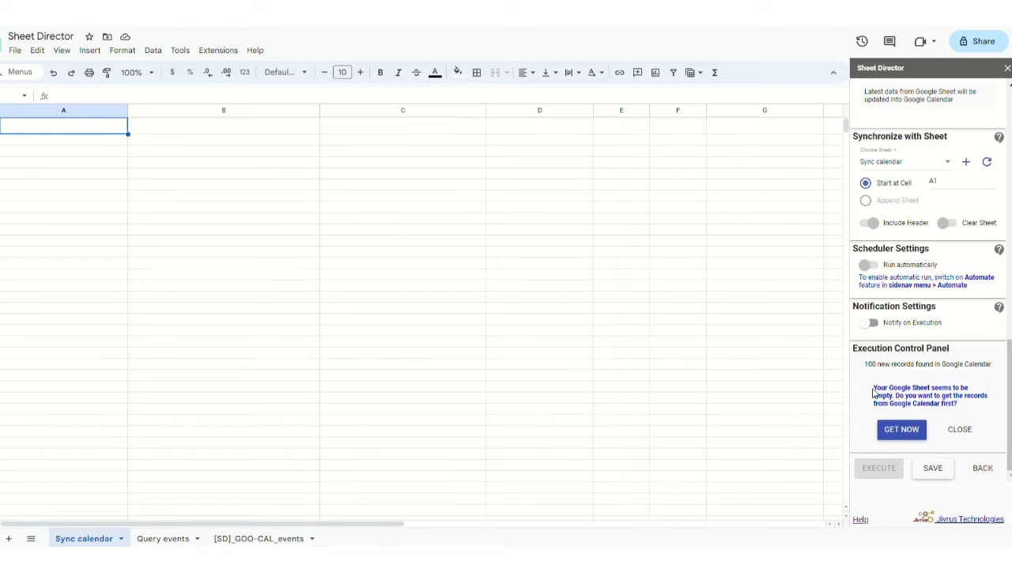
pyautogui.moveTo(873, 393); pyautogui.dragTo(961, 411)
pyautogui.click(962, 411)
pyautogui.click(905, 436)
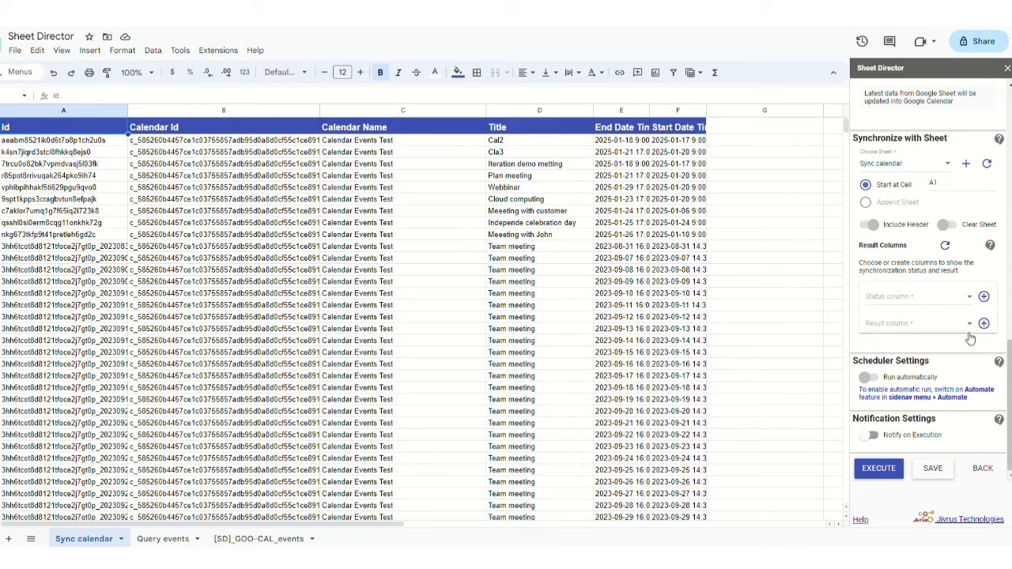
# - Add [SD] Status and [SD] Result columns, retitle a Team meeting 'Meeting with jolly', and run EXECUTE
pyautogui.click(986, 298)
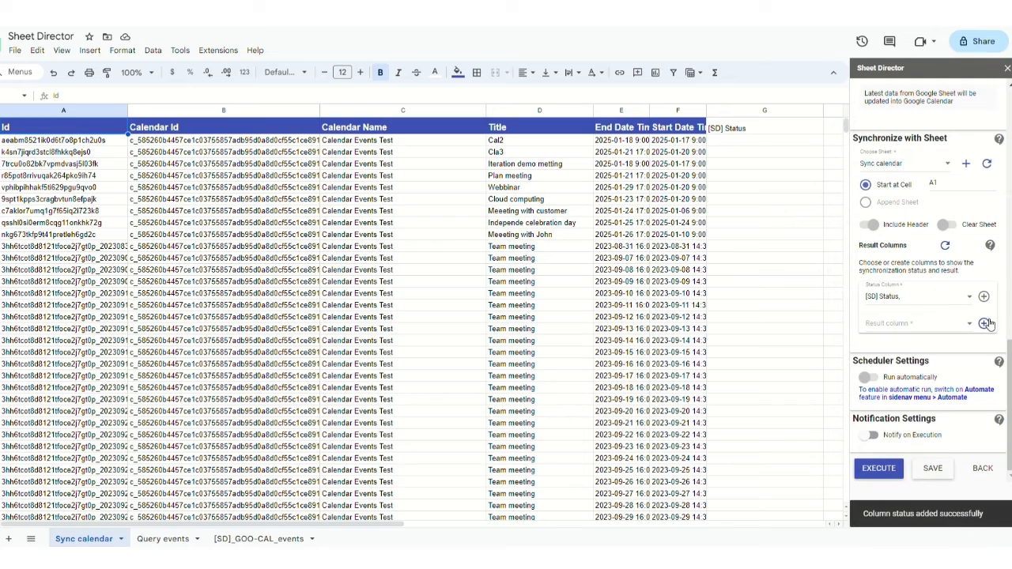
pyautogui.click(984, 324)
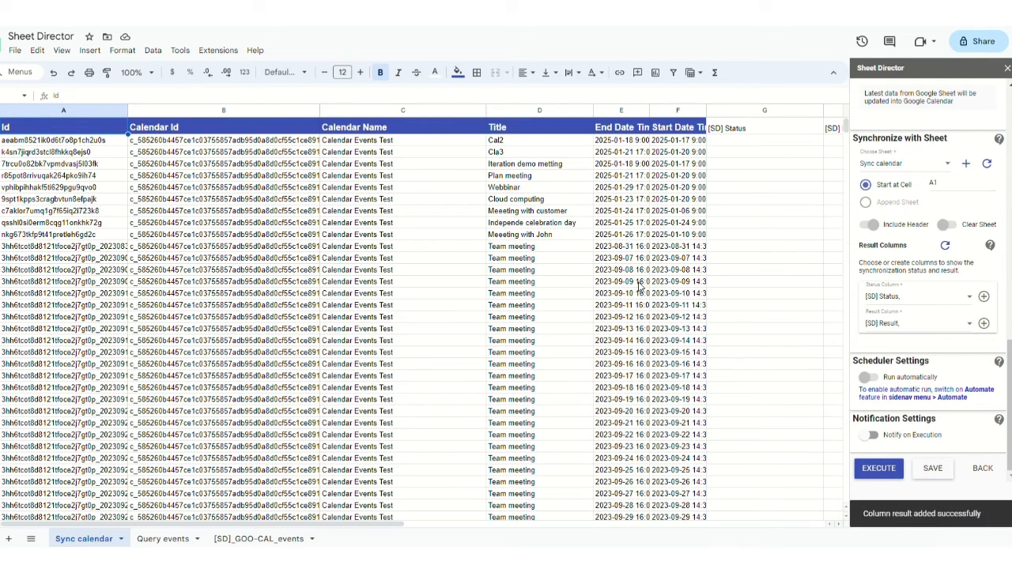
pyautogui.click(550, 248)
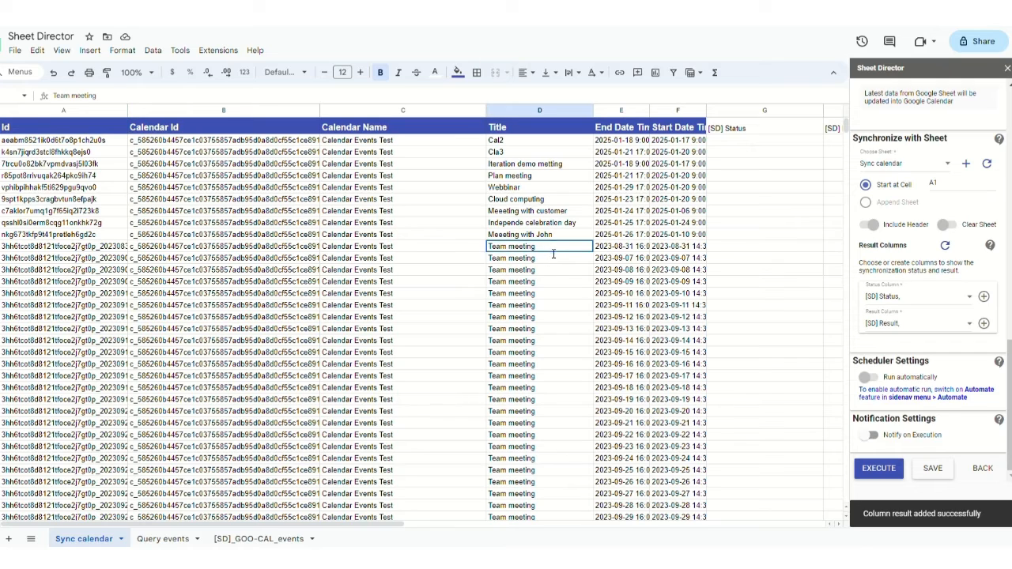
pyautogui.write('Meeting with jo')
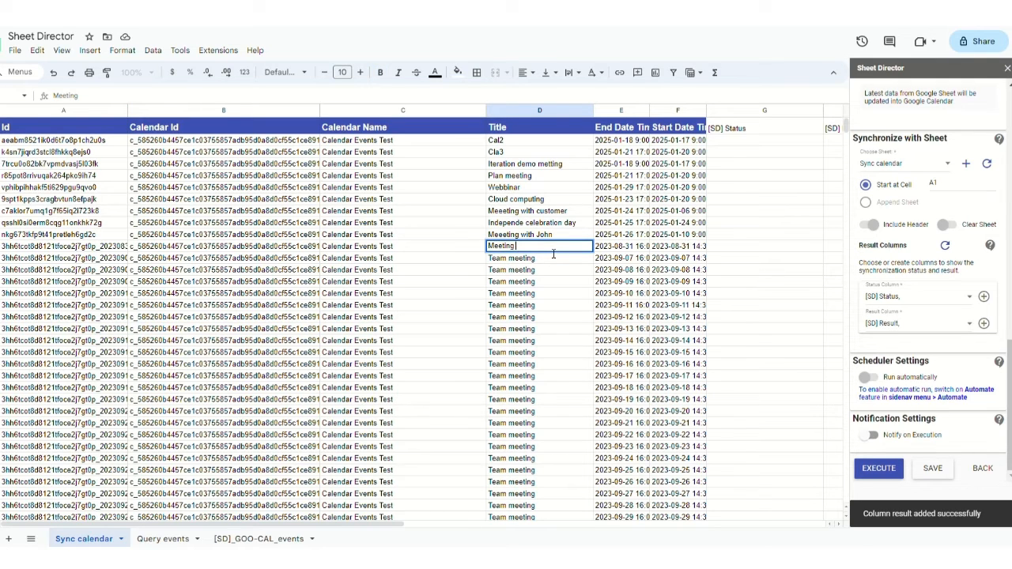
pyautogui.write('lly')
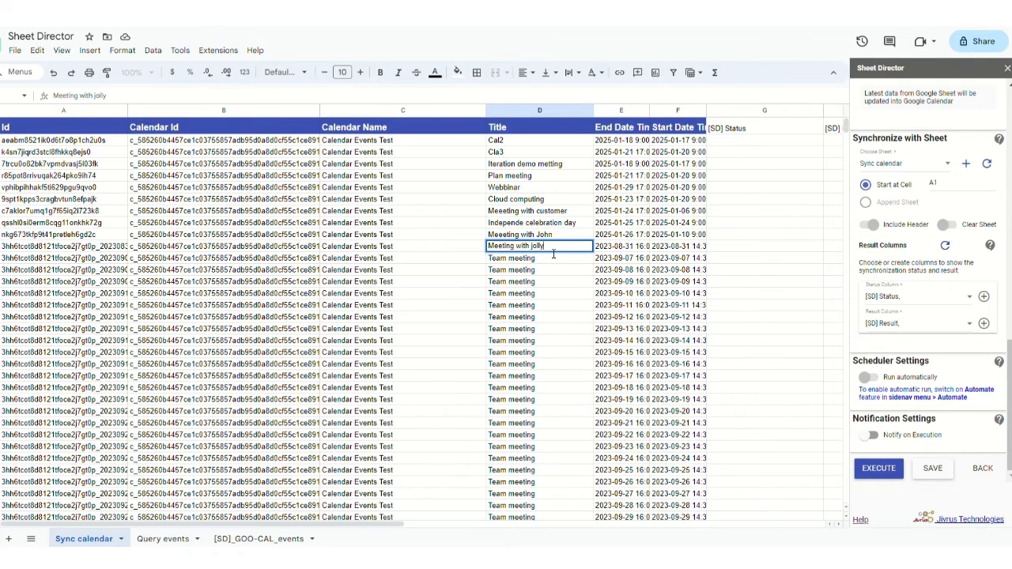
pyautogui.click(897, 470)
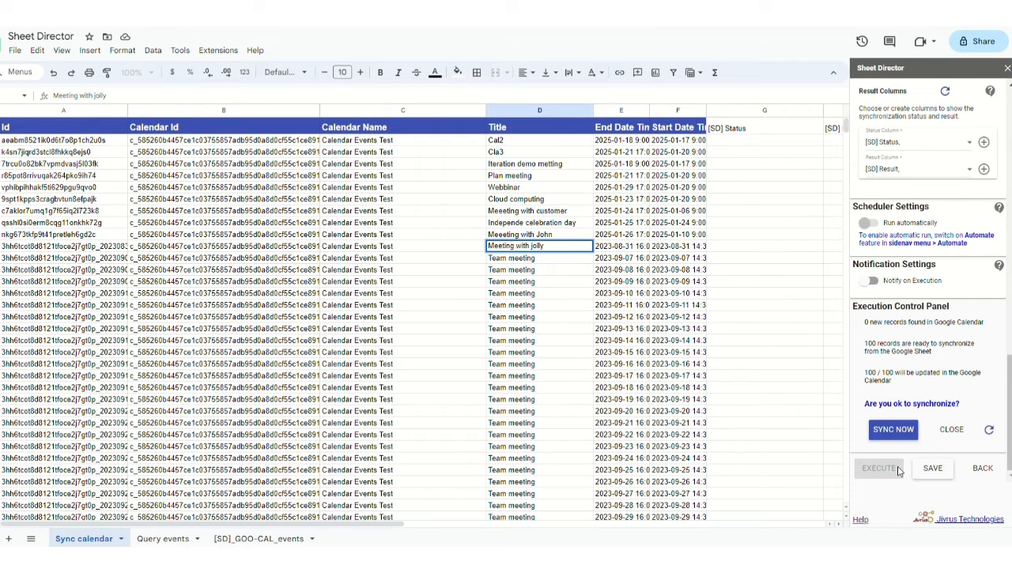
# - Review the check results: 0 new, 100 ready, 100 / 100 to update, and the synchronize prompt
pyautogui.tripleClick(903, 331)
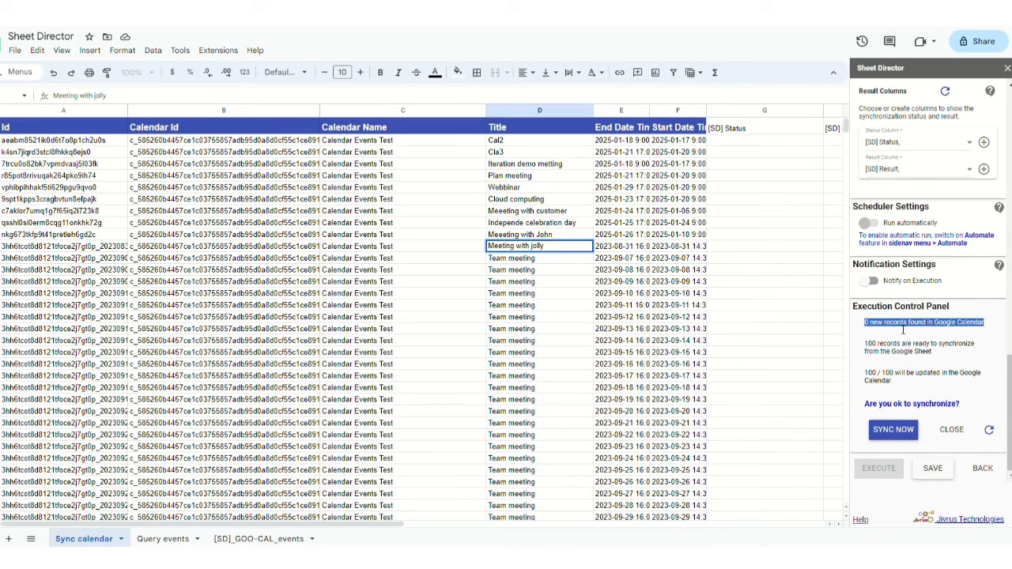
pyautogui.tripleClick(895, 352)
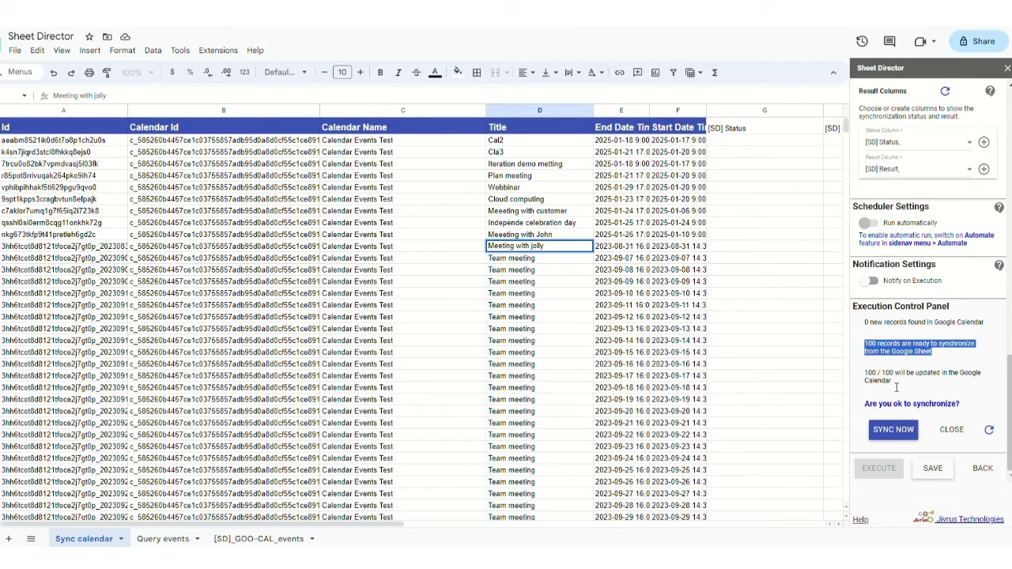
pyautogui.tripleClick(897, 386)
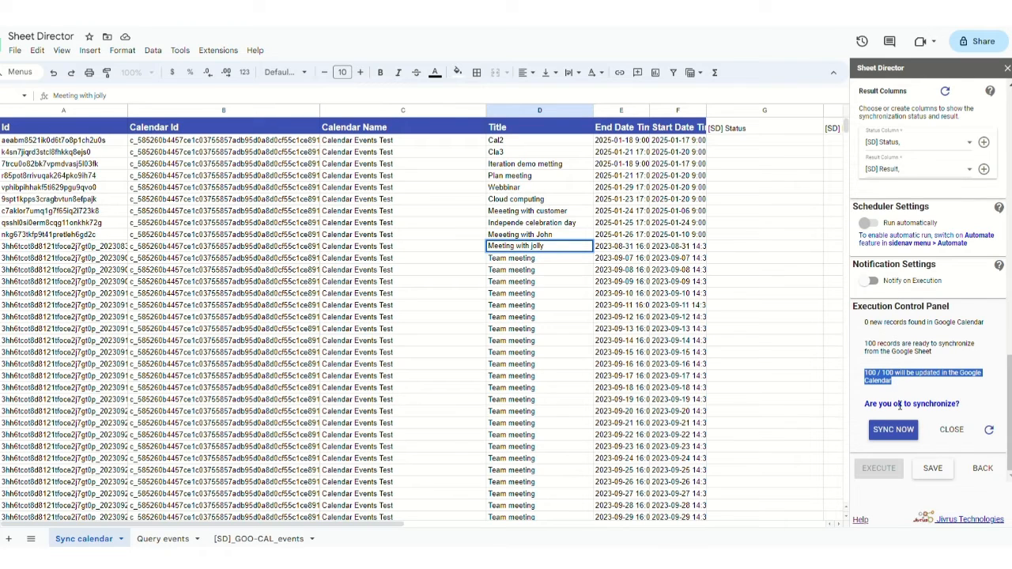
pyautogui.tripleClick(889, 409)
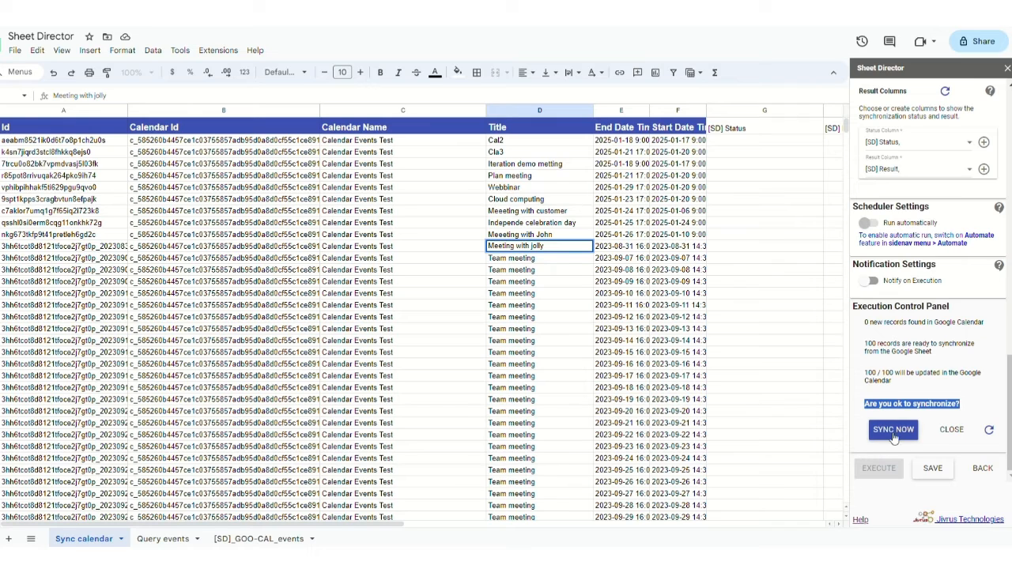
# - Sync the 100 records and scroll through the filled [SD] Status and Result columns
pyautogui.click(894, 438)
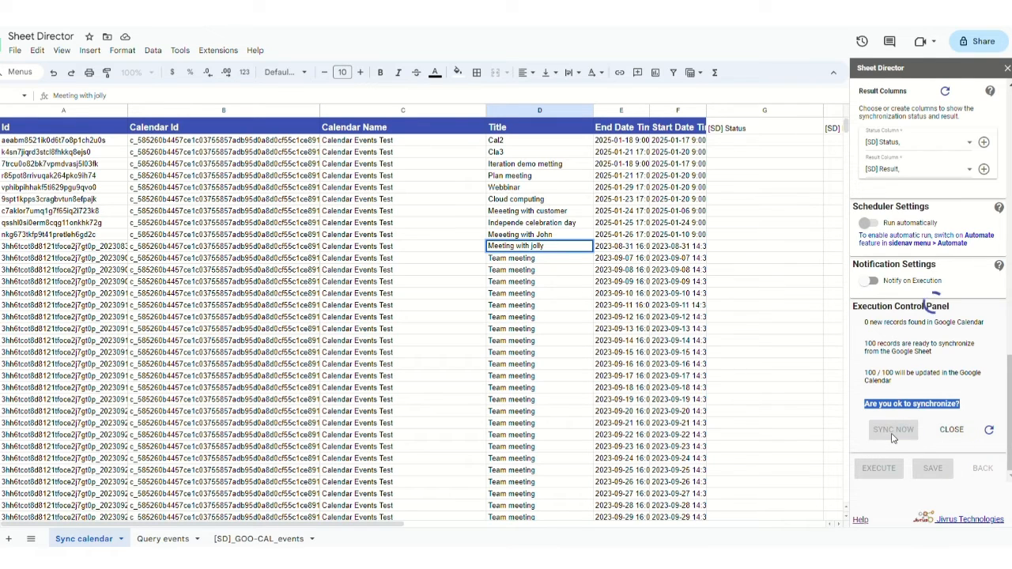
pyautogui.click(716, 248)
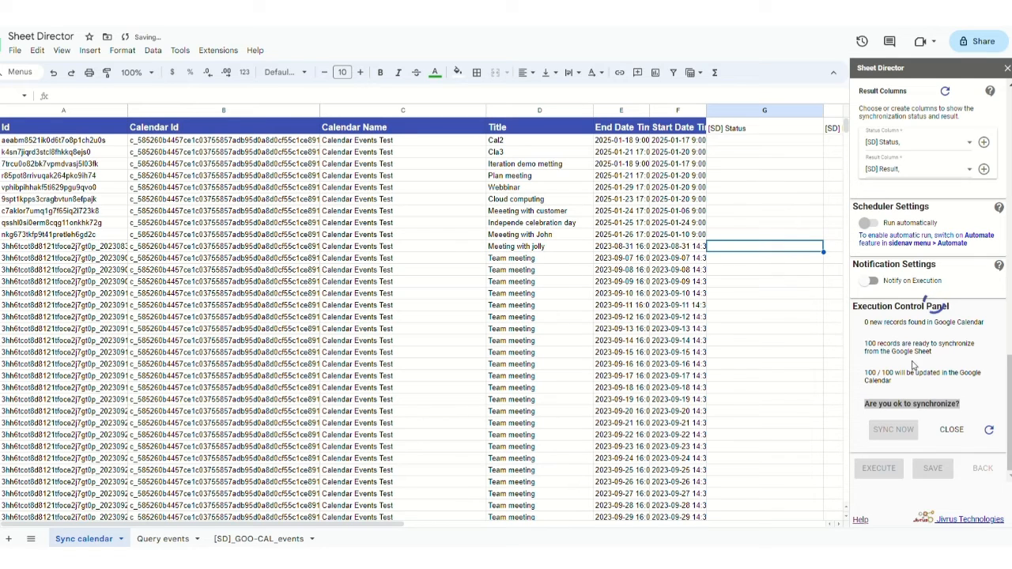
pyautogui.click(922, 405)
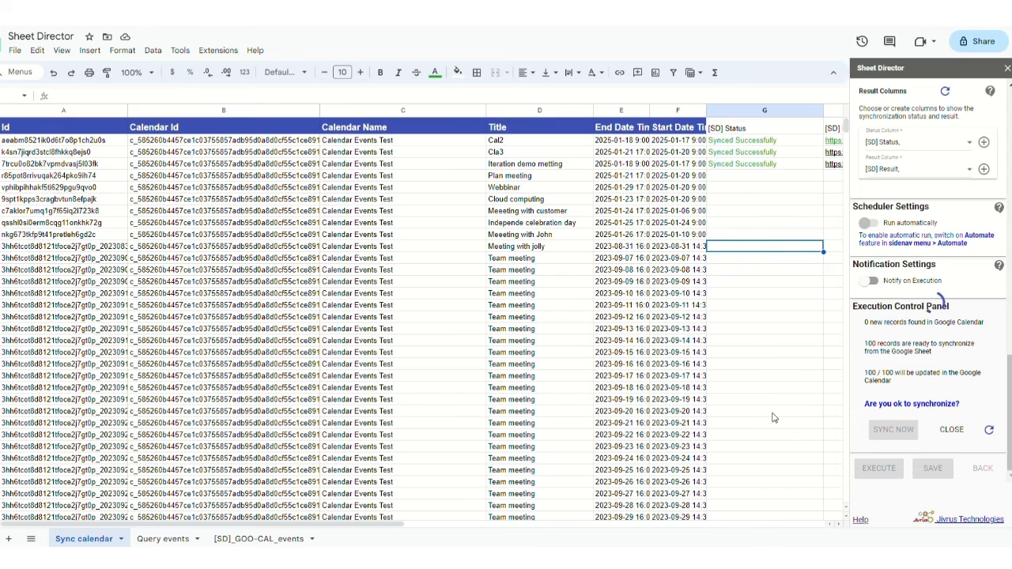
pyautogui.hscroll(2, 774, 418)
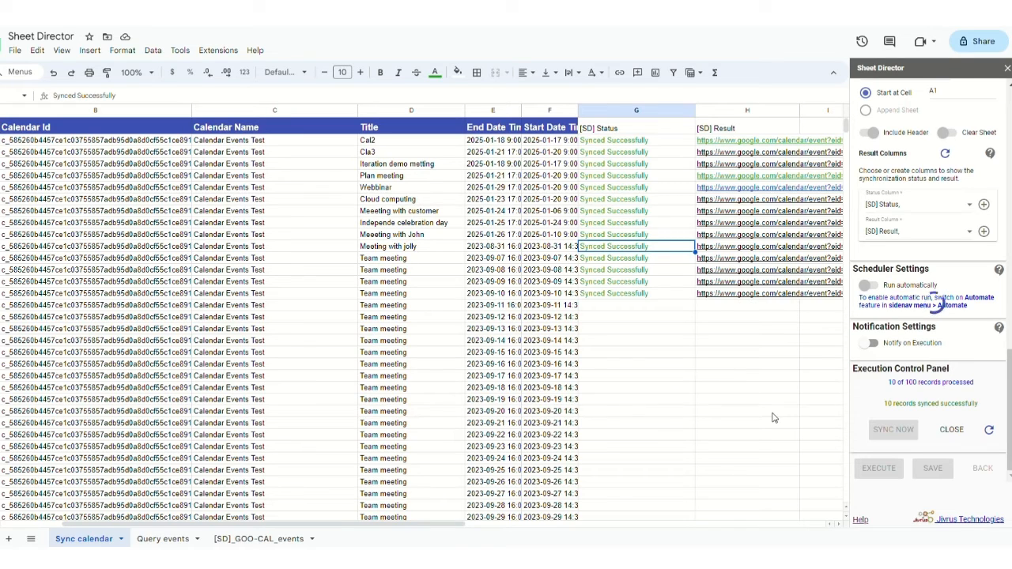
pyautogui.hscroll(2, 774, 418)
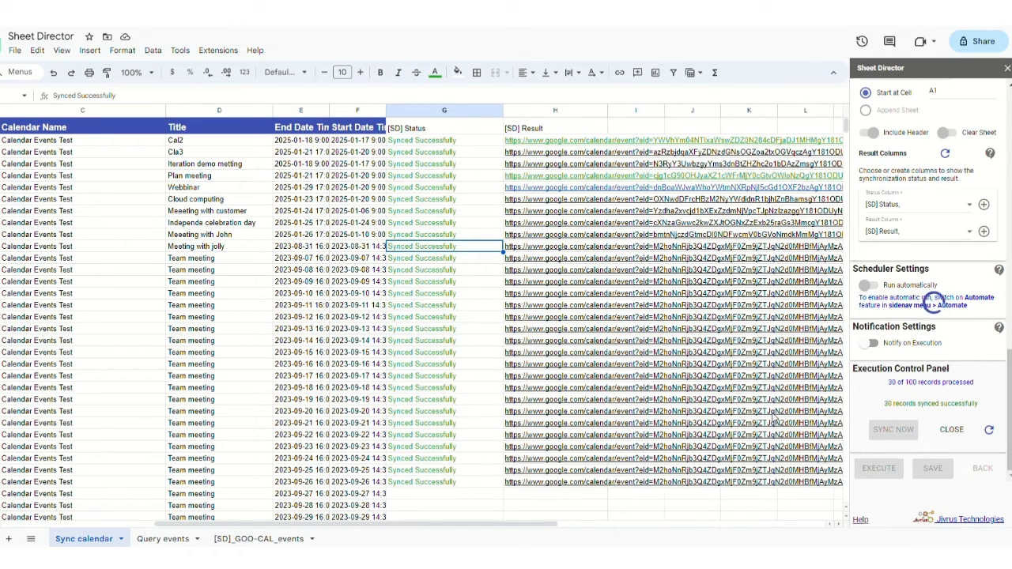
pyautogui.scroll(-1, 775, 419)
pyautogui.scroll(-3, 764, 452)
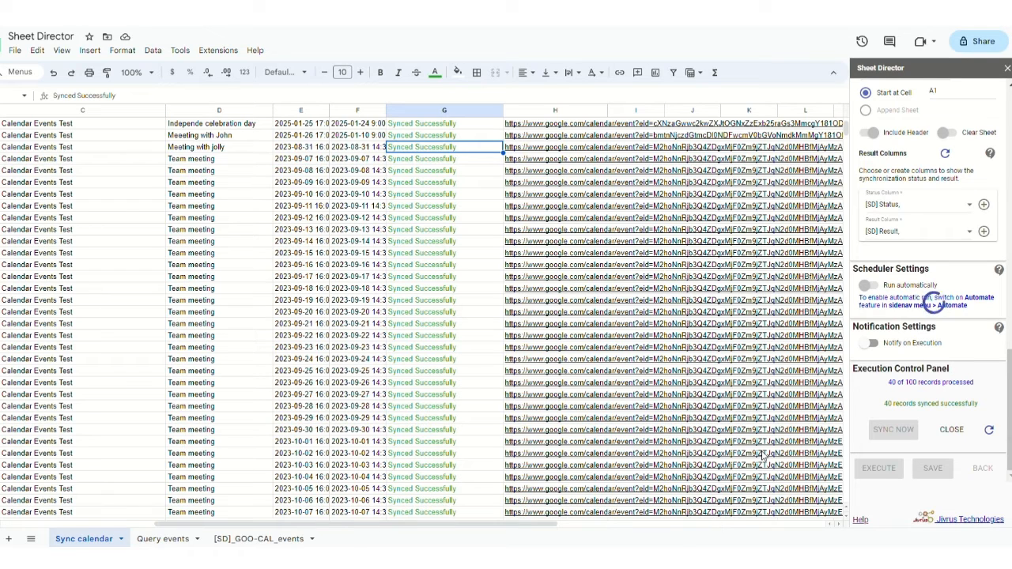
pyautogui.scroll(-5, 656, 470)
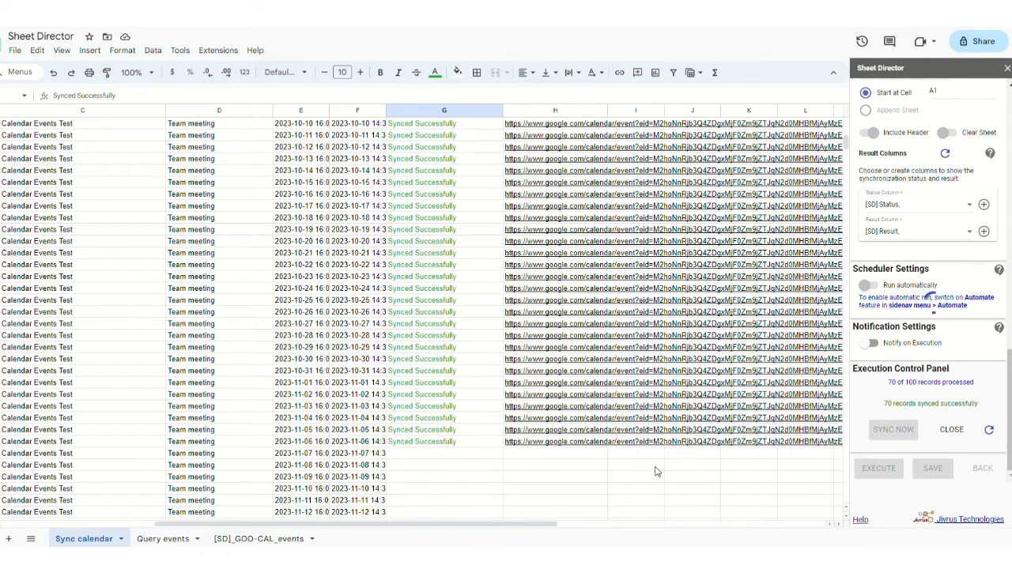
pyautogui.scroll(-3, 656, 471)
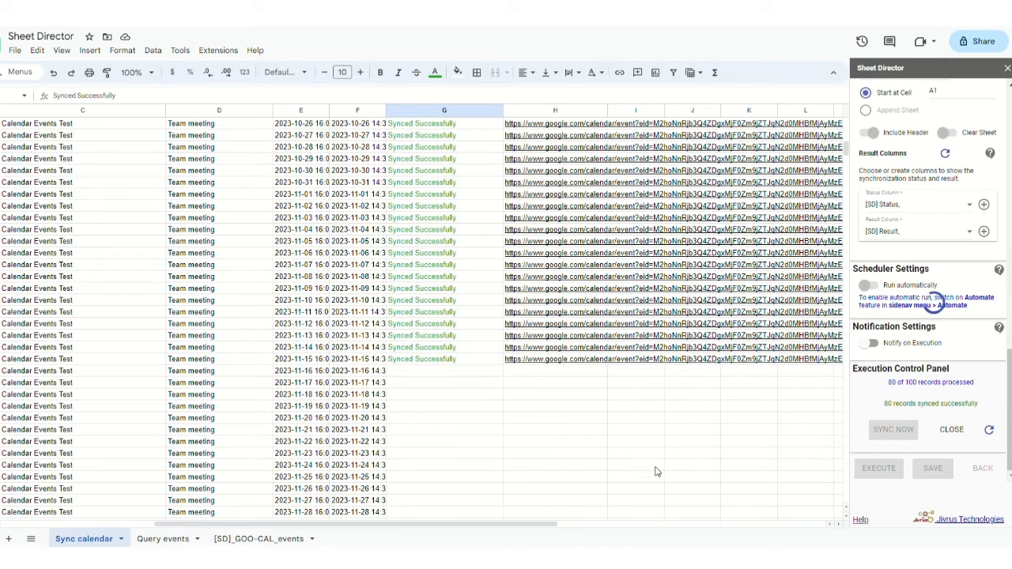
pyautogui.scroll(-2, 656, 471)
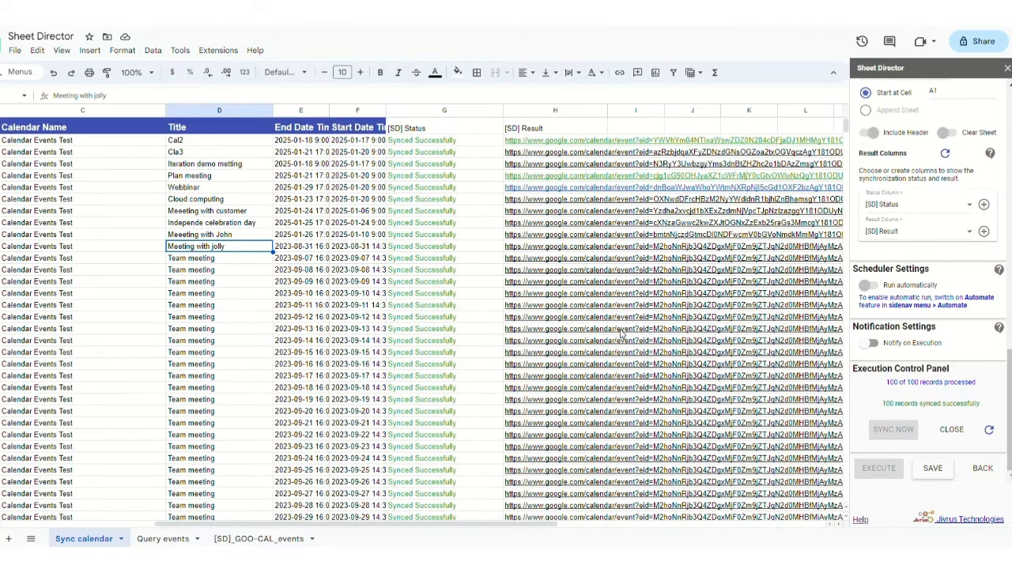
# - Open the Meeting with jolly event link in Google Calendar
pyautogui.click(518, 247)
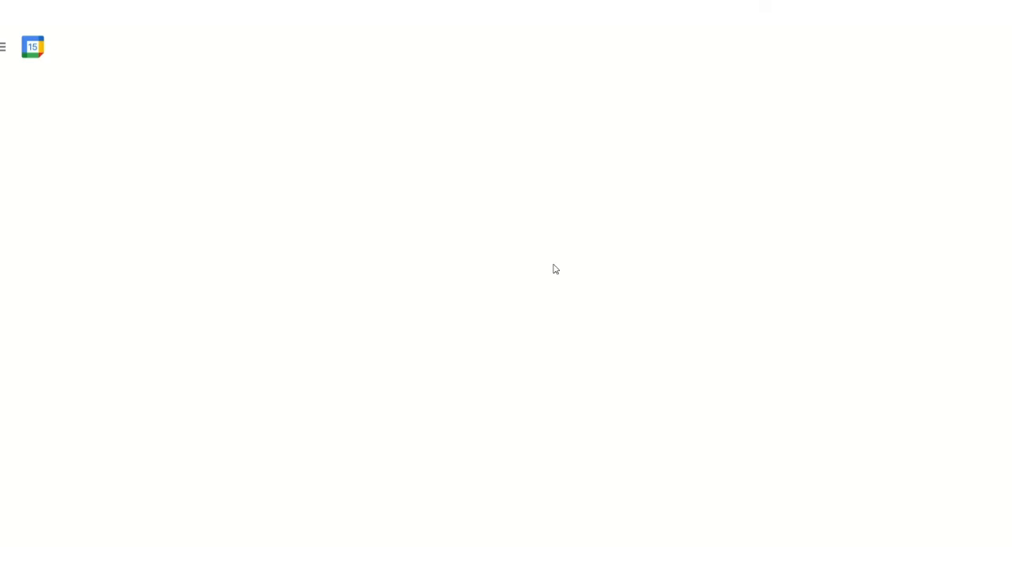
pyautogui.click(570, 405)
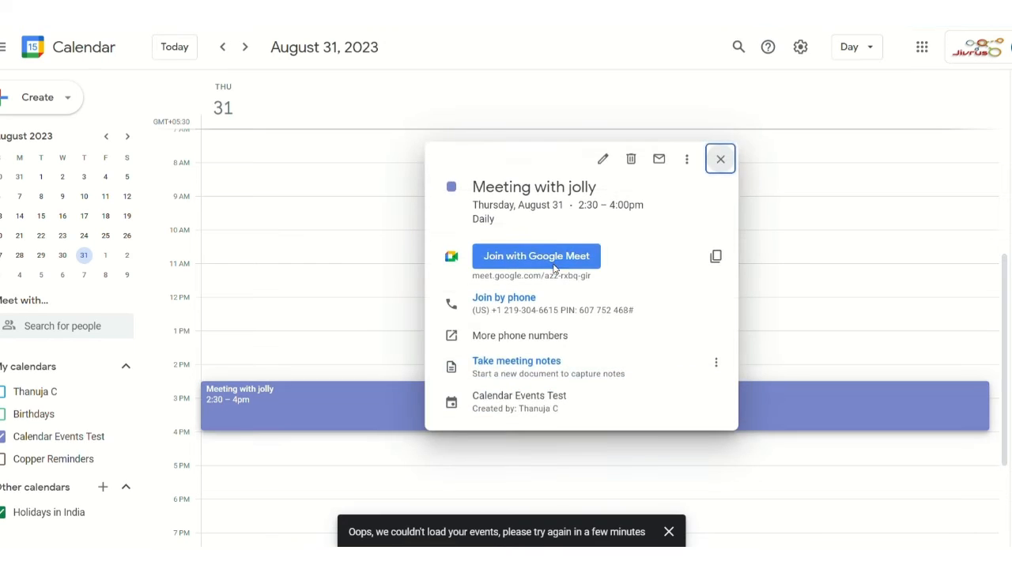
pyautogui.tripleClick(574, 188)
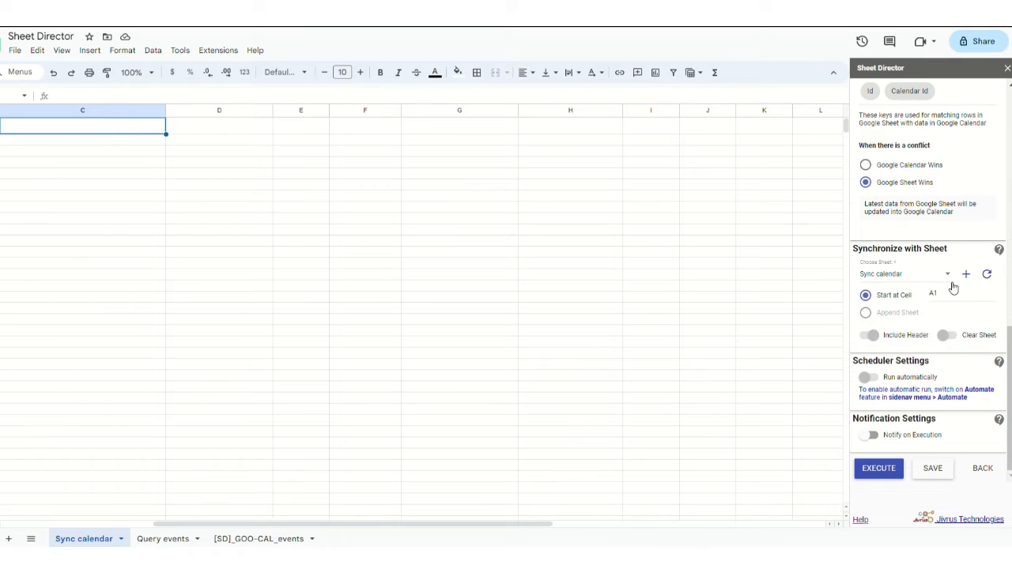
# - Choose Google Calendar Wins, target the Sync calendar sheet at A1, and run EXECUTE
pyautogui.click(871, 167)
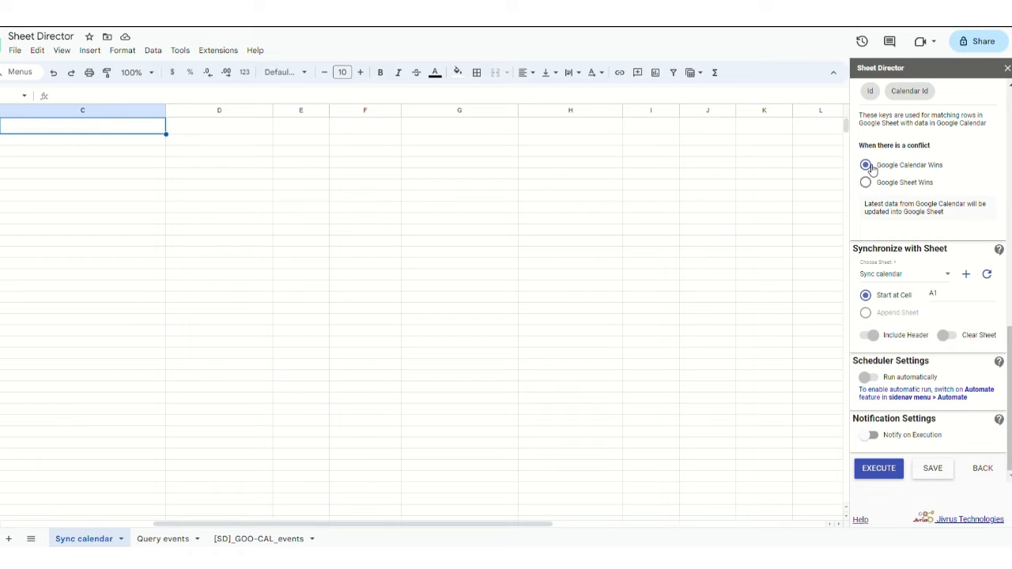
pyautogui.click(915, 276)
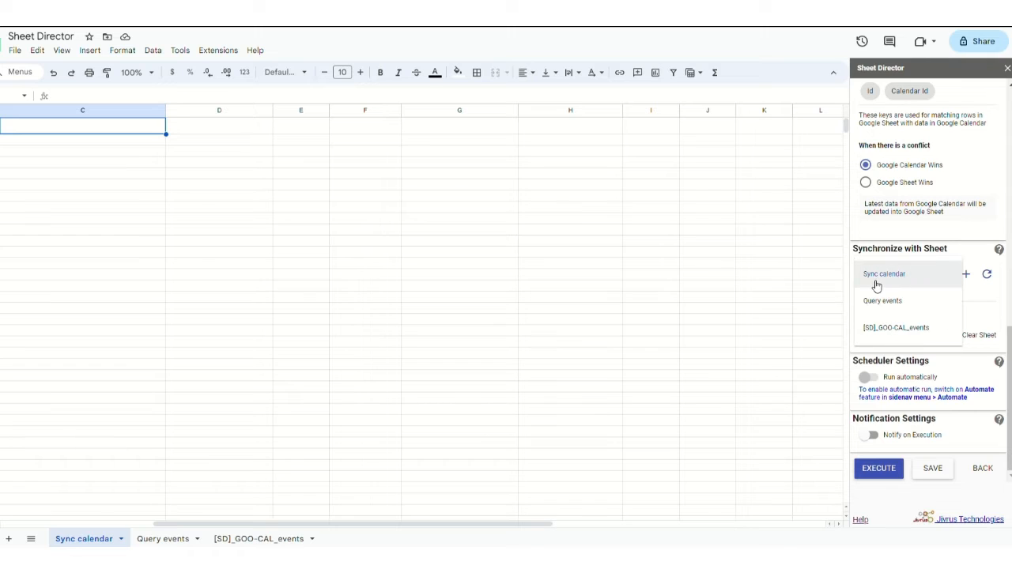
pyautogui.click(878, 285)
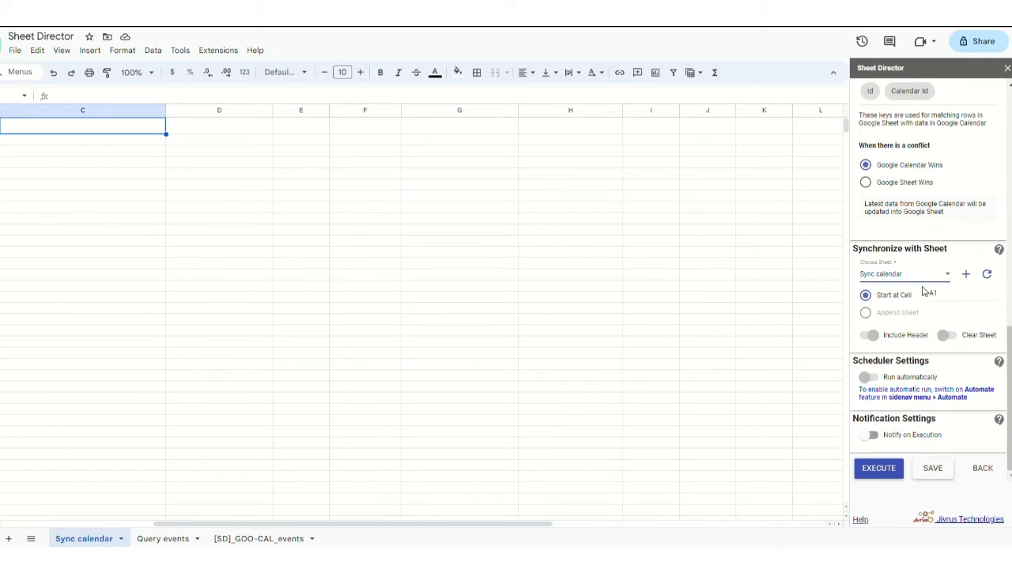
pyautogui.moveTo(960, 300); pyautogui.dragTo(925, 305)
pyautogui.click(949, 305)
pyautogui.click(876, 476)
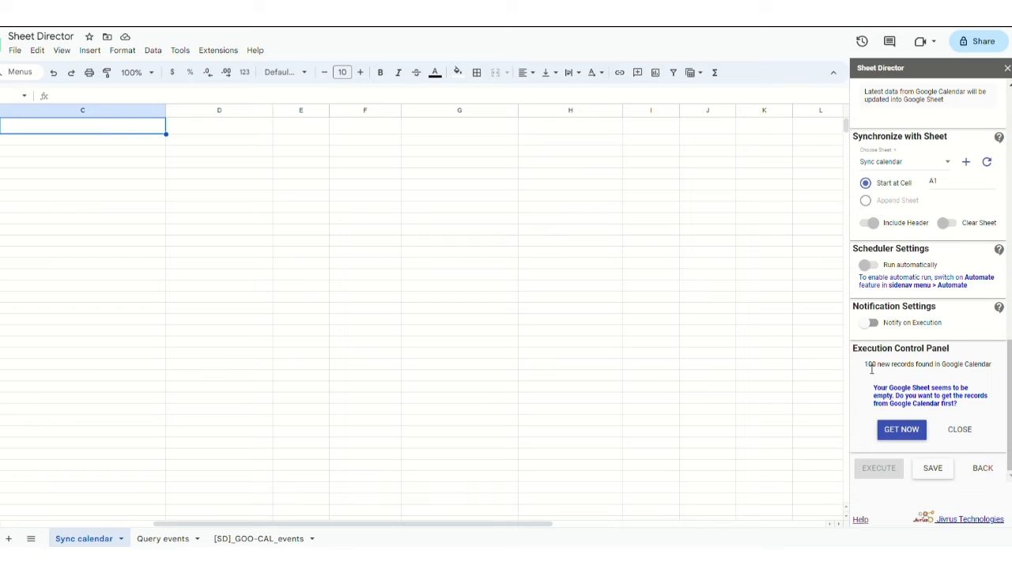
# - Note the 100 new records message and GET NOW to refill the sheet with events
pyautogui.moveTo(872, 368); pyautogui.dragTo(994, 367)
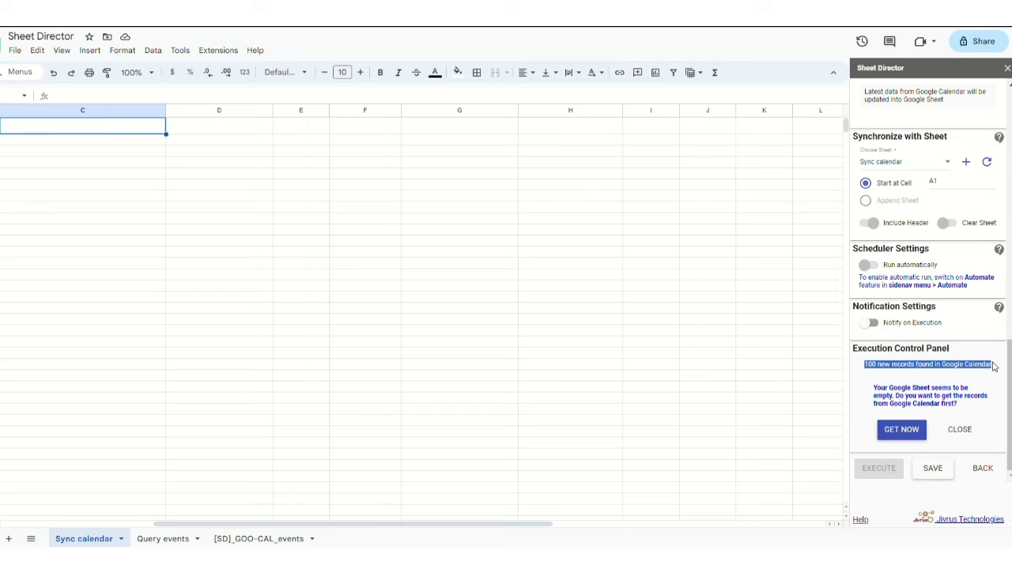
pyautogui.click(914, 371)
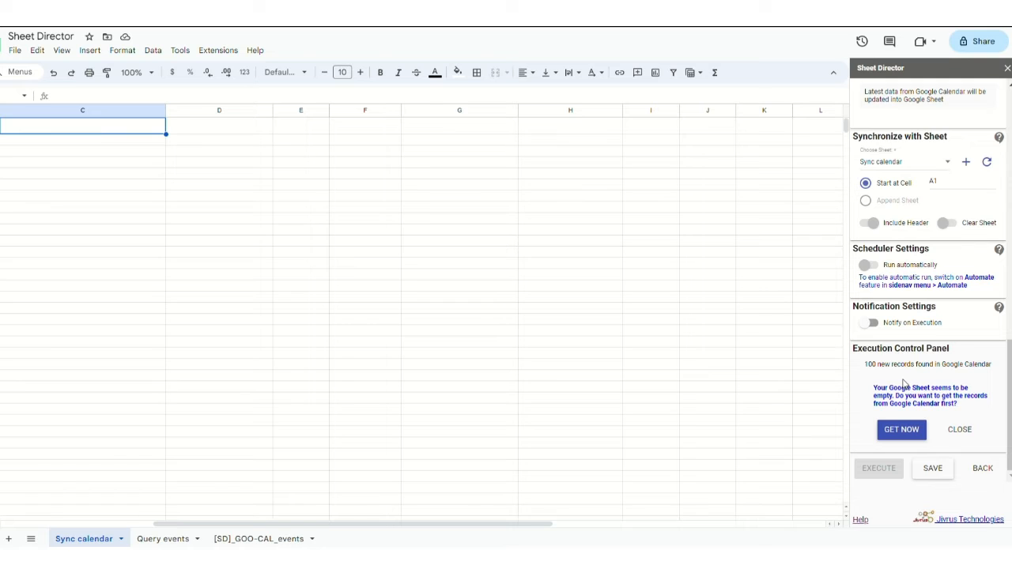
pyautogui.click(892, 431)
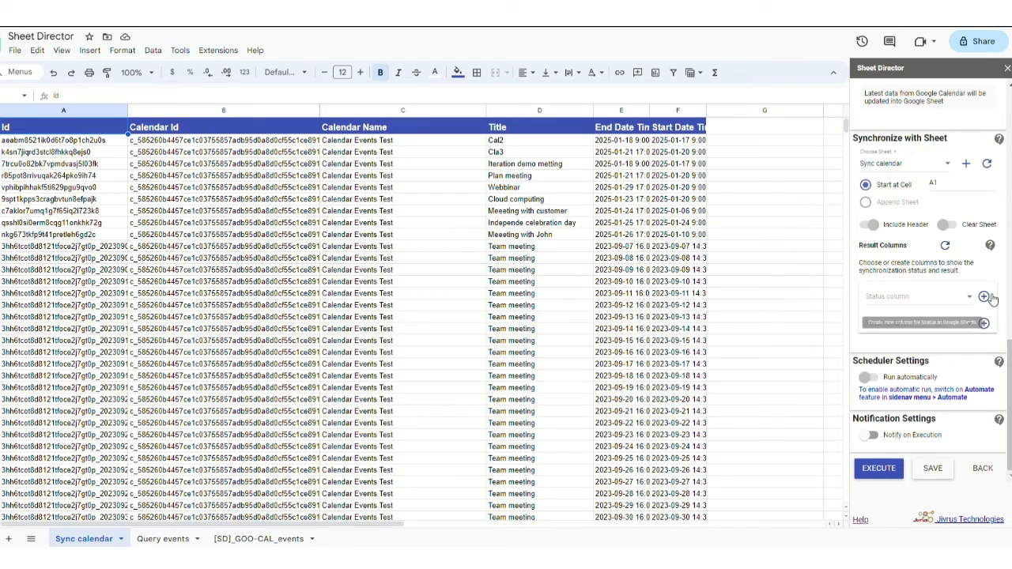
# - Create the [SD] Status and [SD] Result columns, then run EXECUTE
pyautogui.click(985, 296)
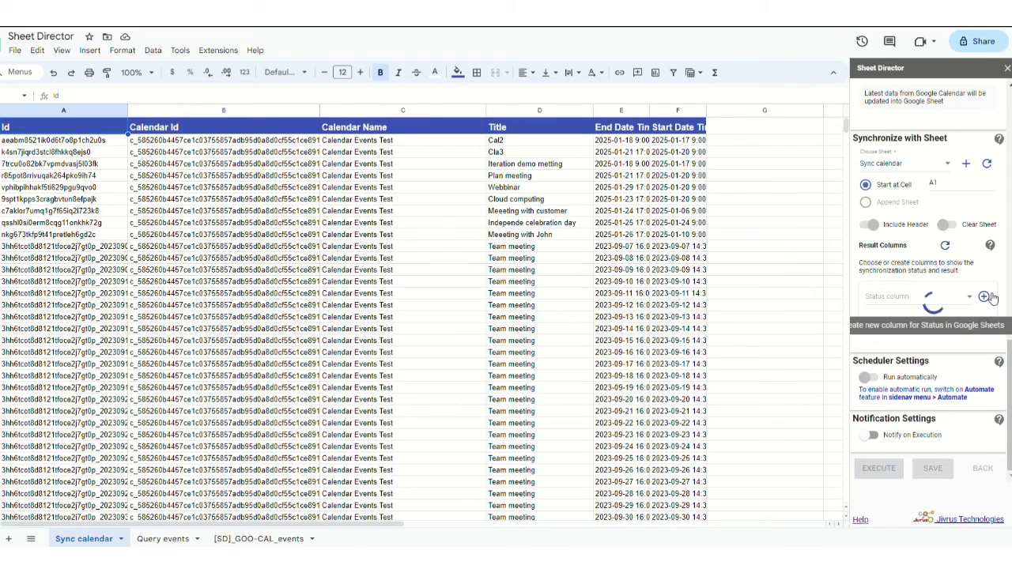
pyautogui.click(986, 325)
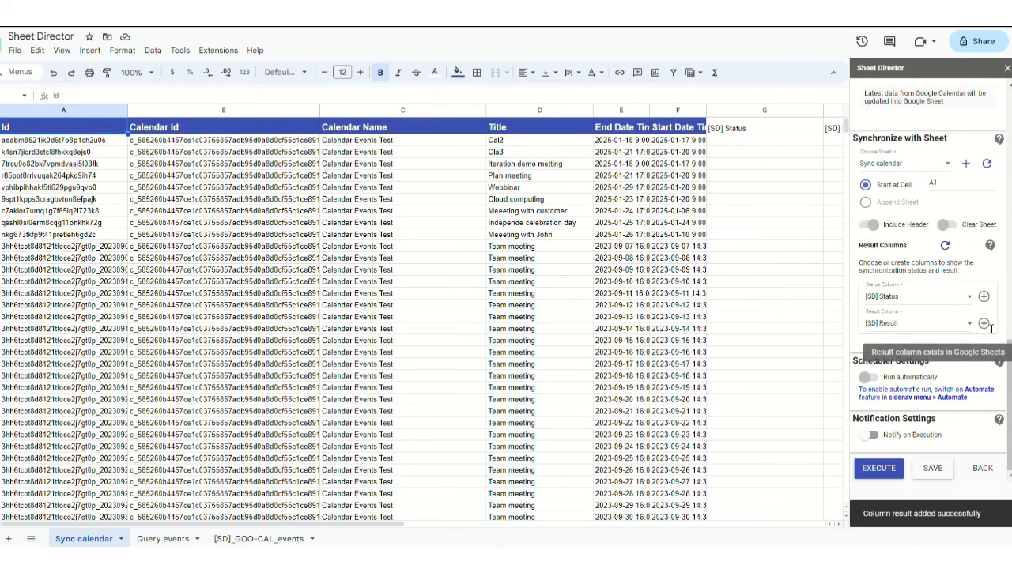
pyautogui.click(889, 469)
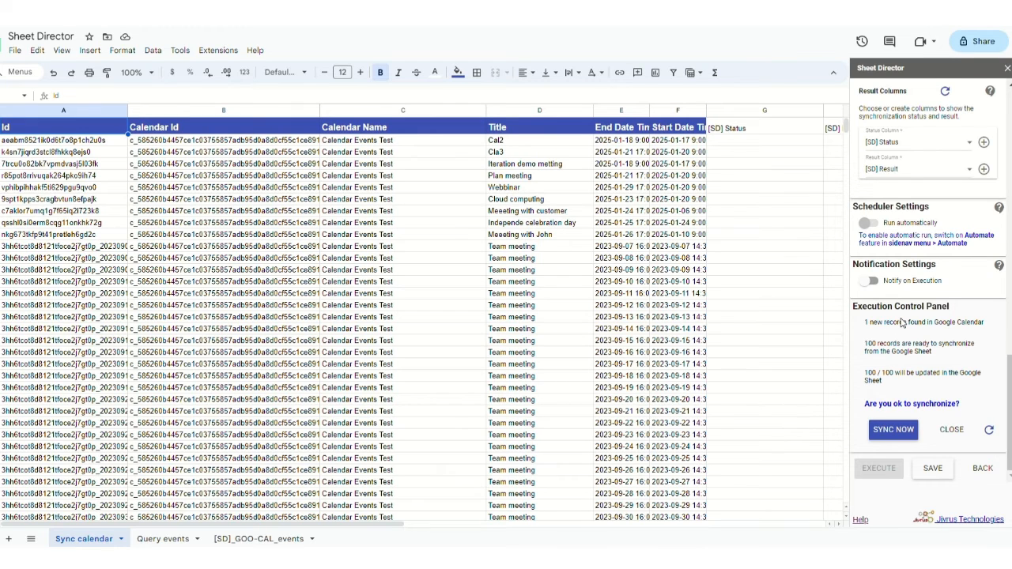
# - Review the 1 new record and 100 / 100 update messages, then SYNC NOW
pyautogui.tripleClick(901, 322)
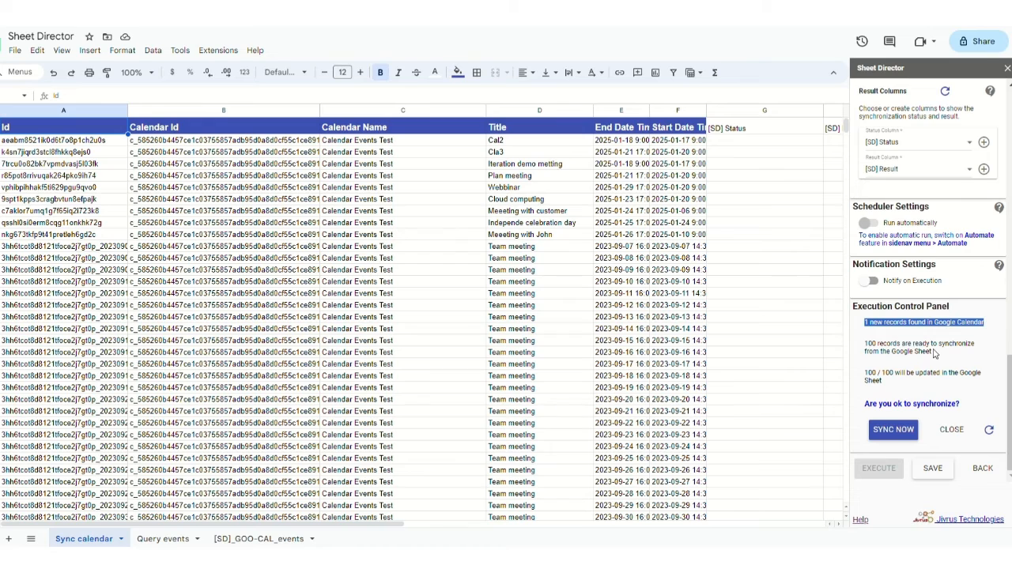
pyautogui.moveTo(936, 353); pyautogui.dragTo(867, 345)
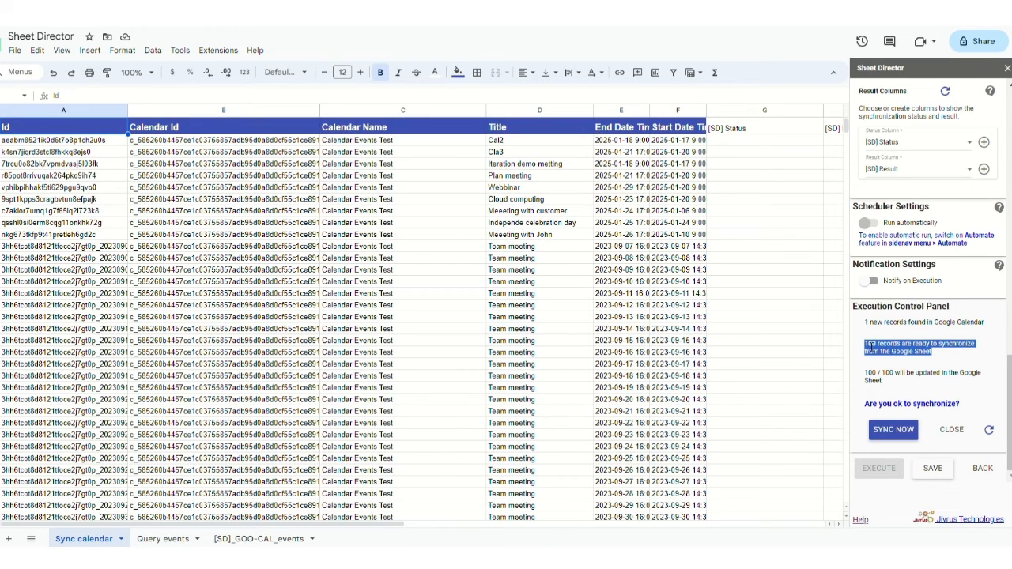
pyautogui.click(867, 346)
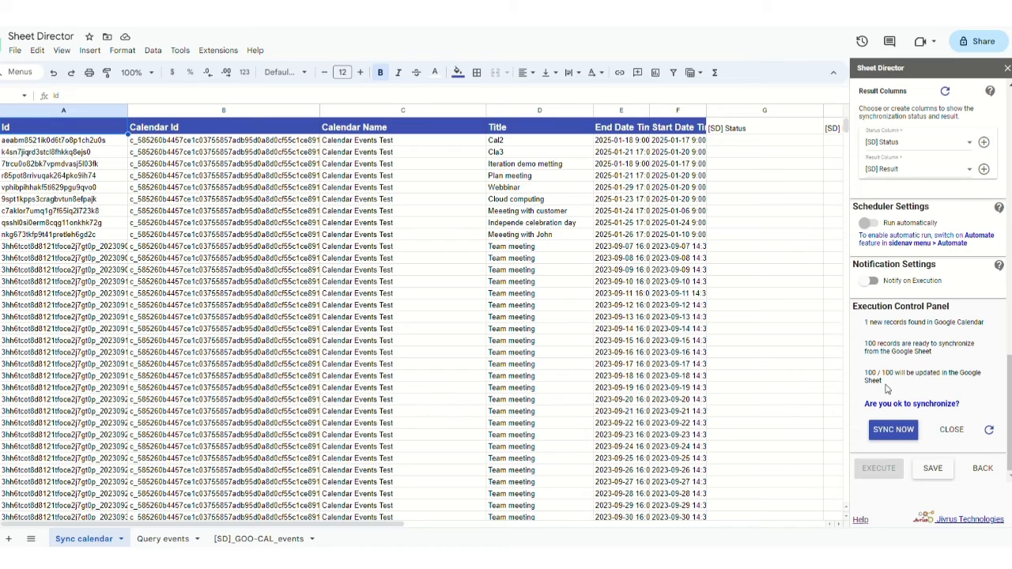
pyautogui.moveTo(887, 388); pyautogui.dragTo(865, 372)
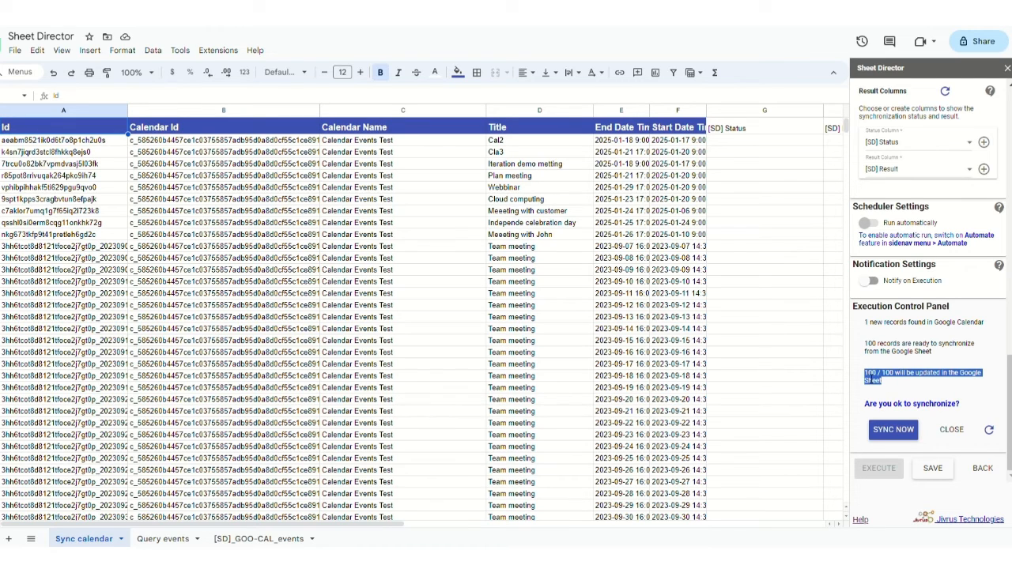
pyautogui.click(885, 391)
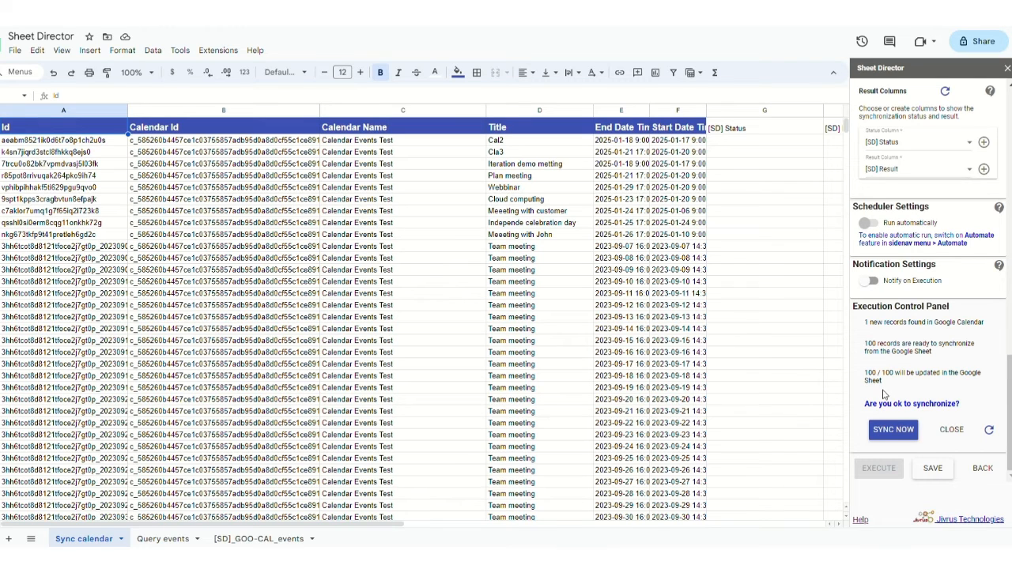
pyautogui.tripleClick(892, 408)
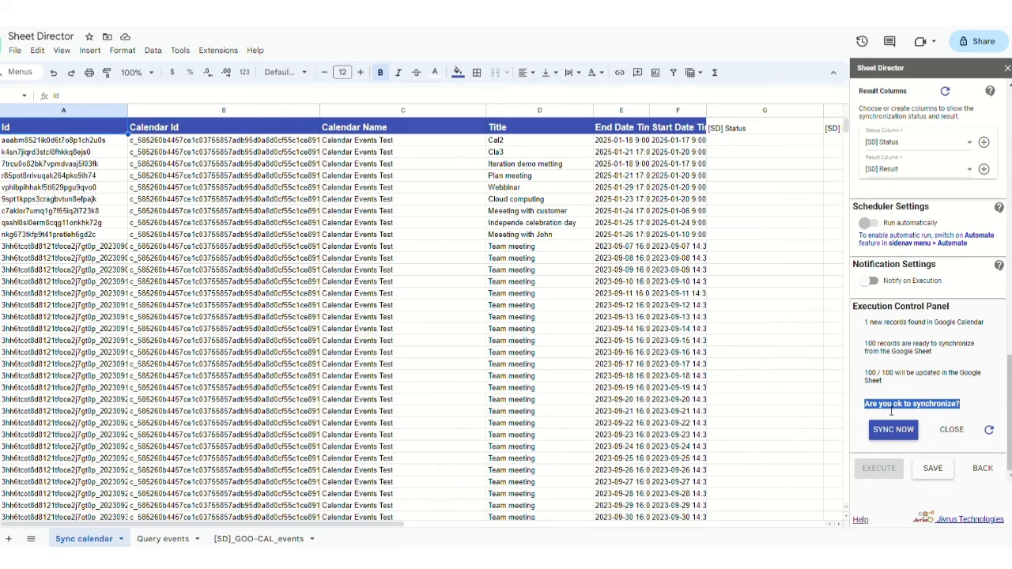
pyautogui.click(891, 411)
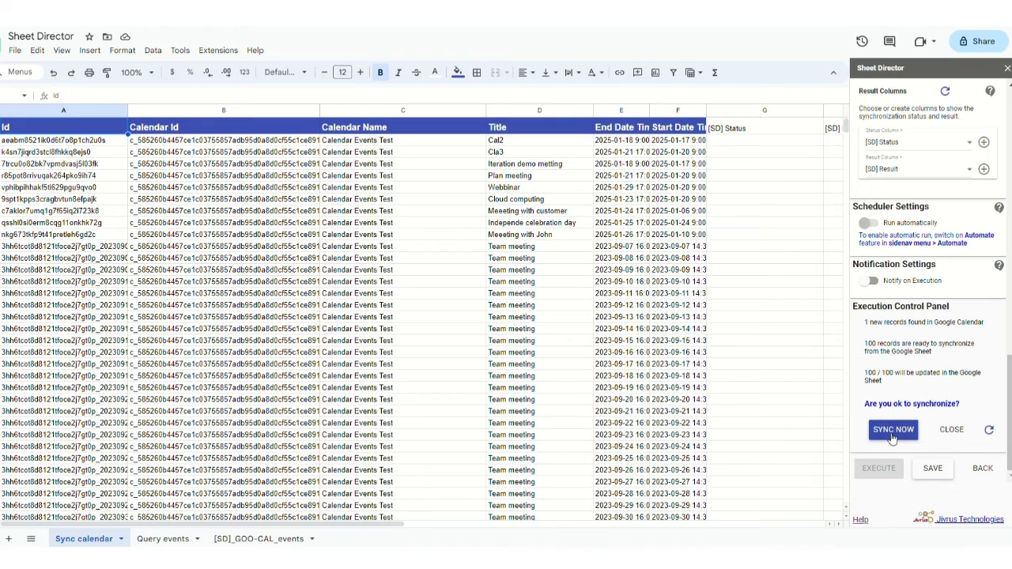
pyautogui.click(893, 437)
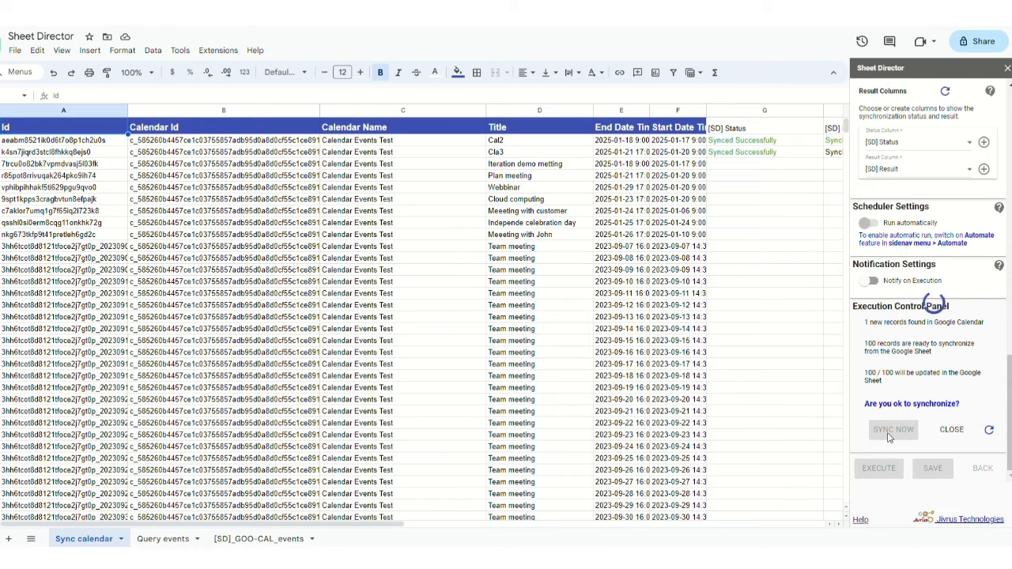
# - Scroll down through the synced rows and inspect the last event's full title in column D
pyautogui.hscroll(2, 744, 433)
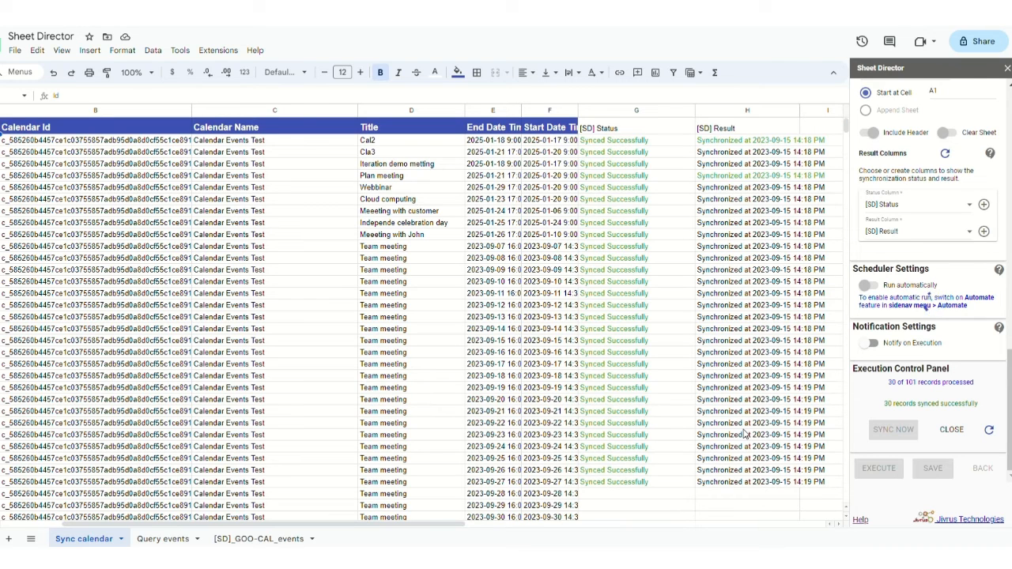
pyautogui.scroll(-3, 743, 434)
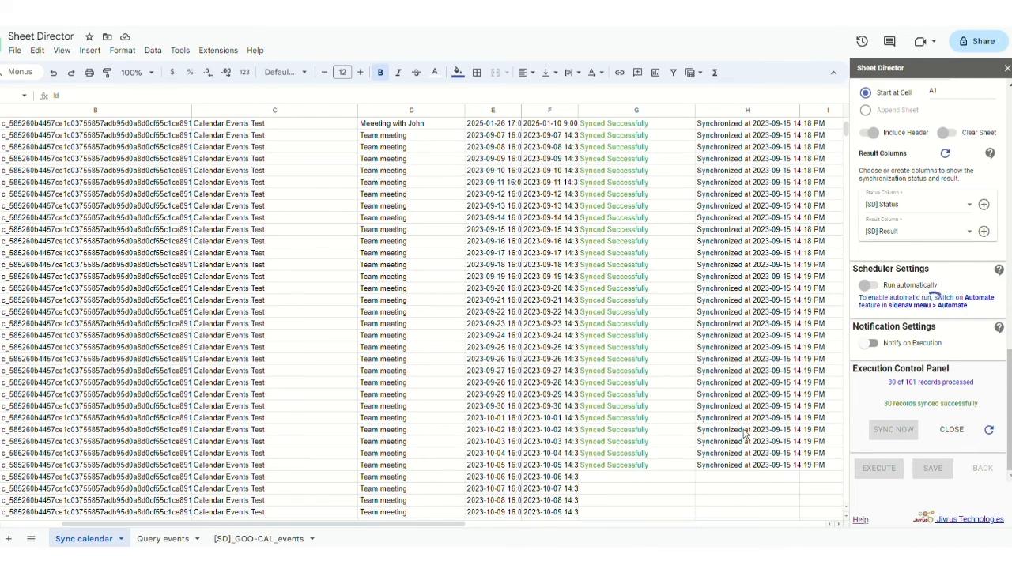
pyautogui.scroll(-5, 744, 434)
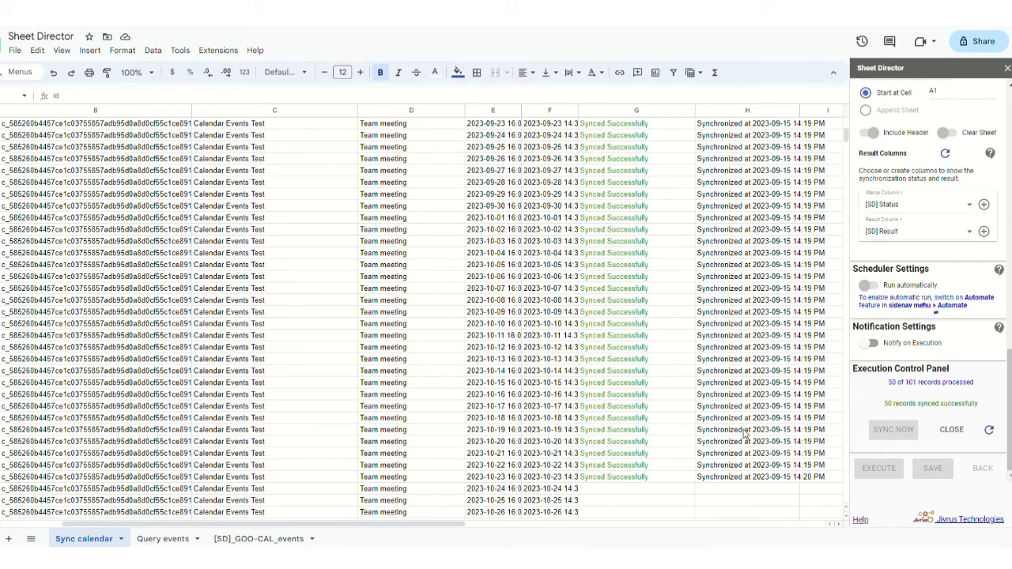
pyautogui.scroll(-7, 744, 434)
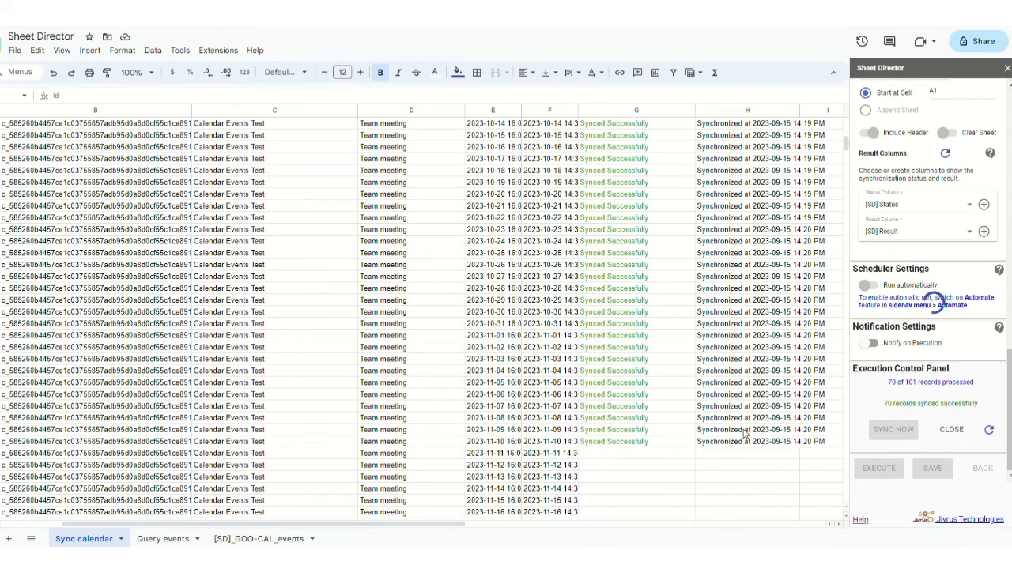
pyautogui.scroll(-4, 744, 434)
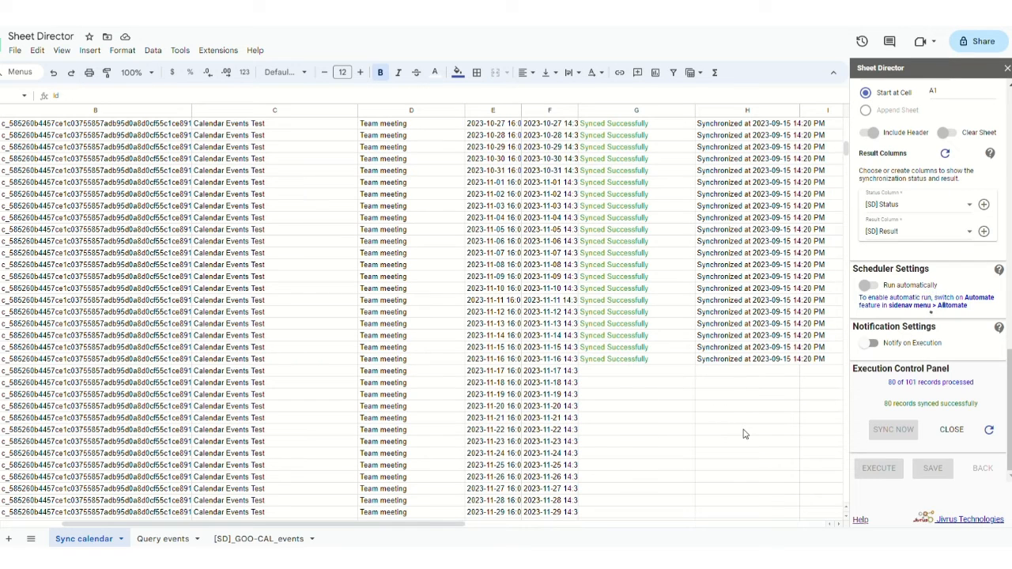
pyautogui.scroll(-2, 743, 434)
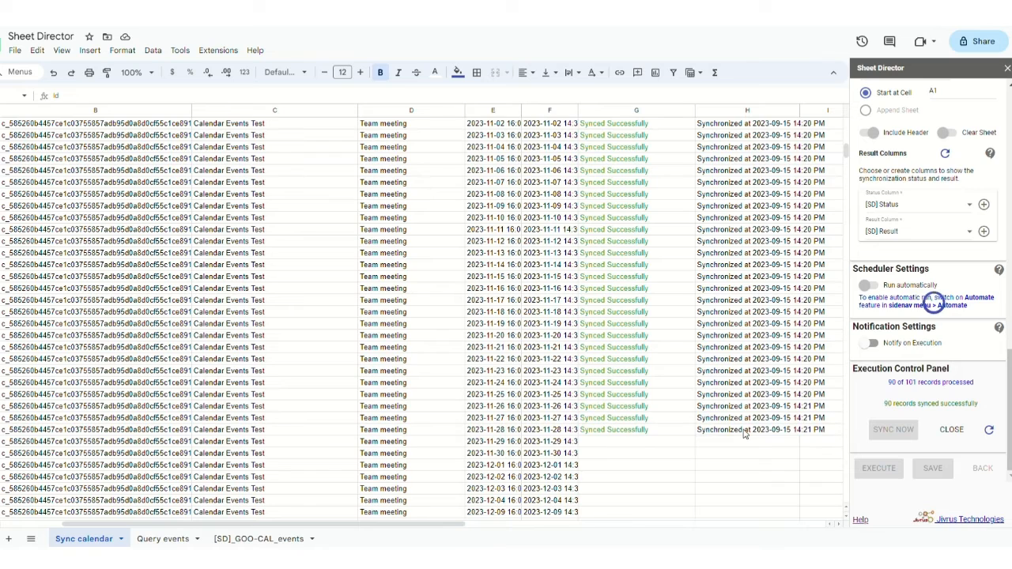
pyautogui.scroll(-2, 743, 434)
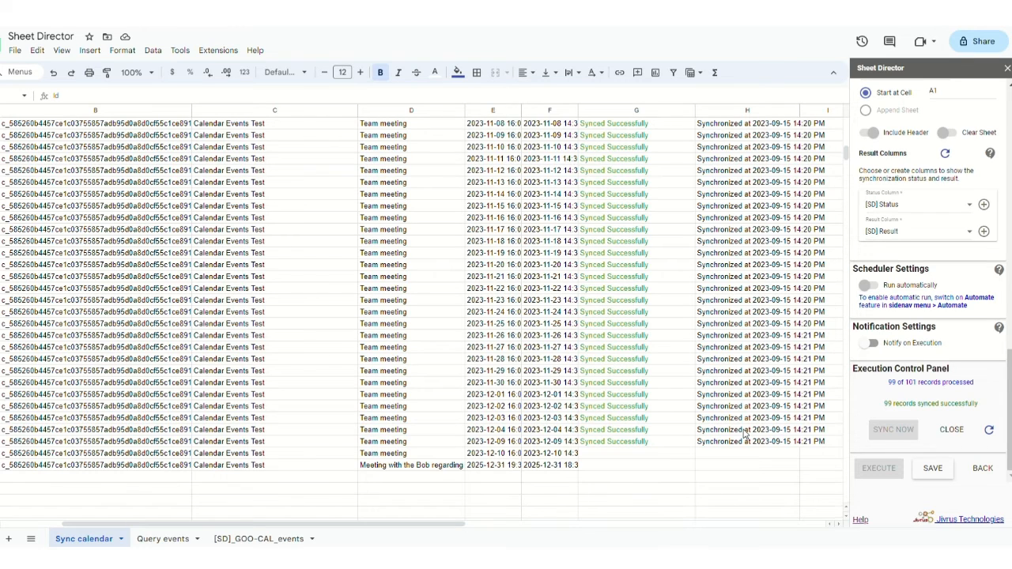
pyautogui.click(429, 469)
pyautogui.doubleClick(431, 469)
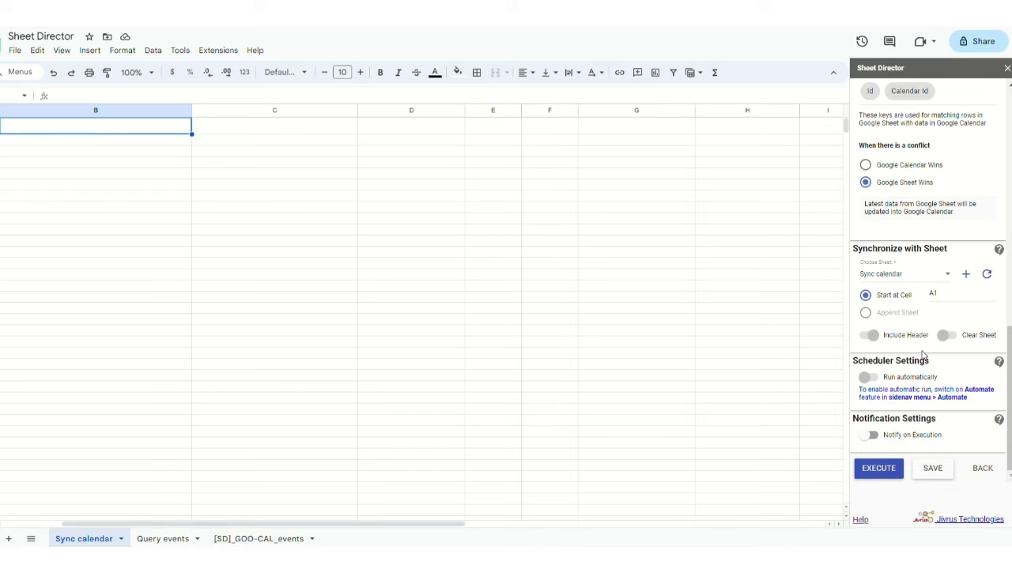
# - Change the sync start cell from A1 to B1 and execute the sync check
pyautogui.click(943, 301)
pyautogui.hotkey('ctrl', 'a')
pyautogui.press('BackSpace')
pyautogui.click(878, 470)
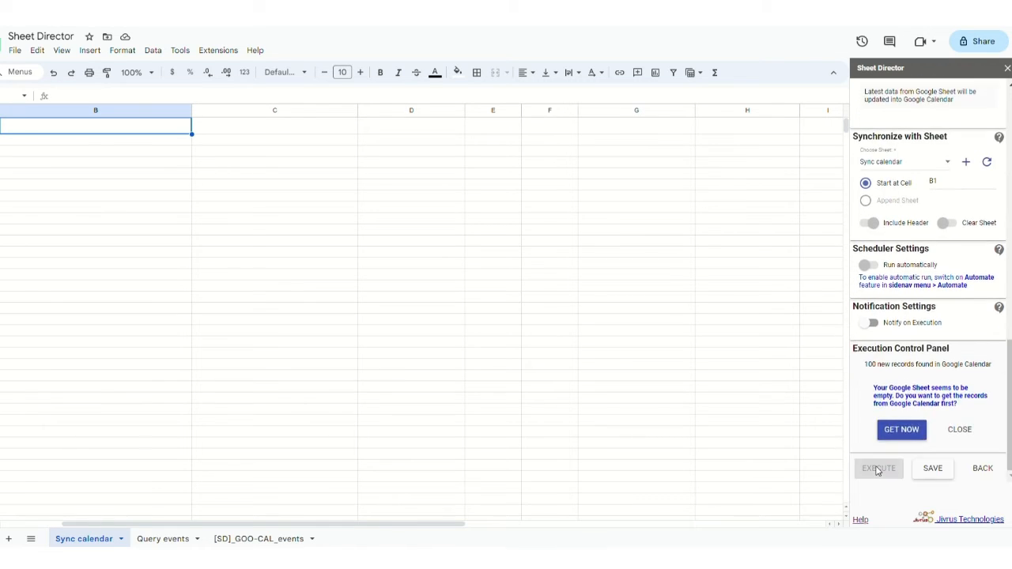
# - Import the 100 new Google Calendar records into the sheet starting at column B
pyautogui.tripleClick(899, 371)
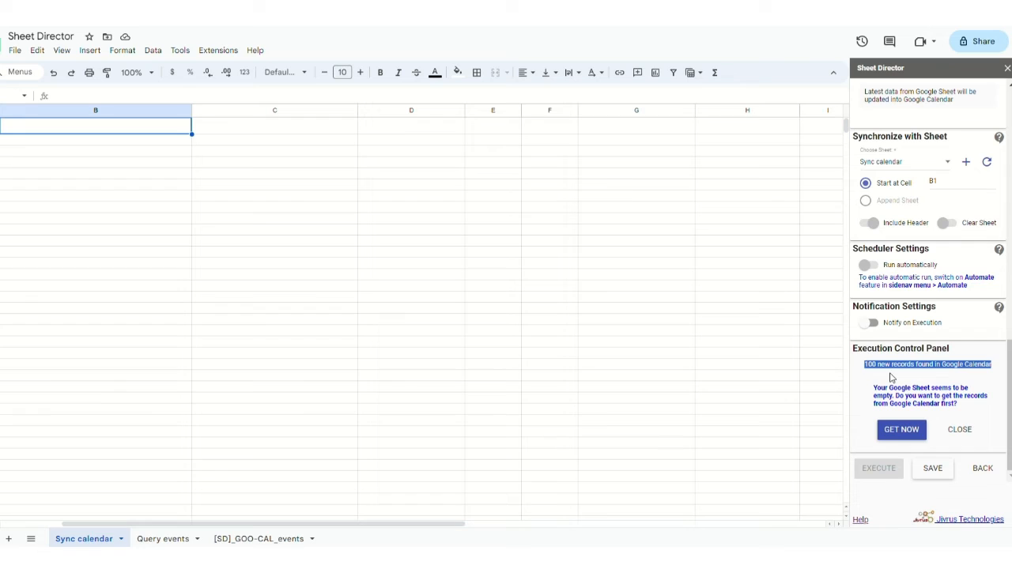
pyautogui.click(891, 378)
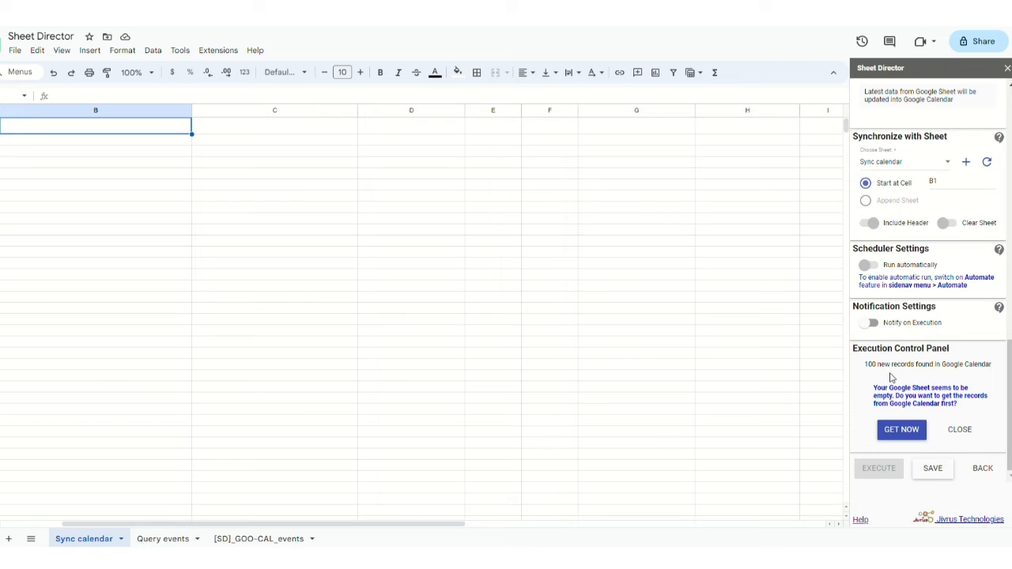
pyautogui.click(901, 438)
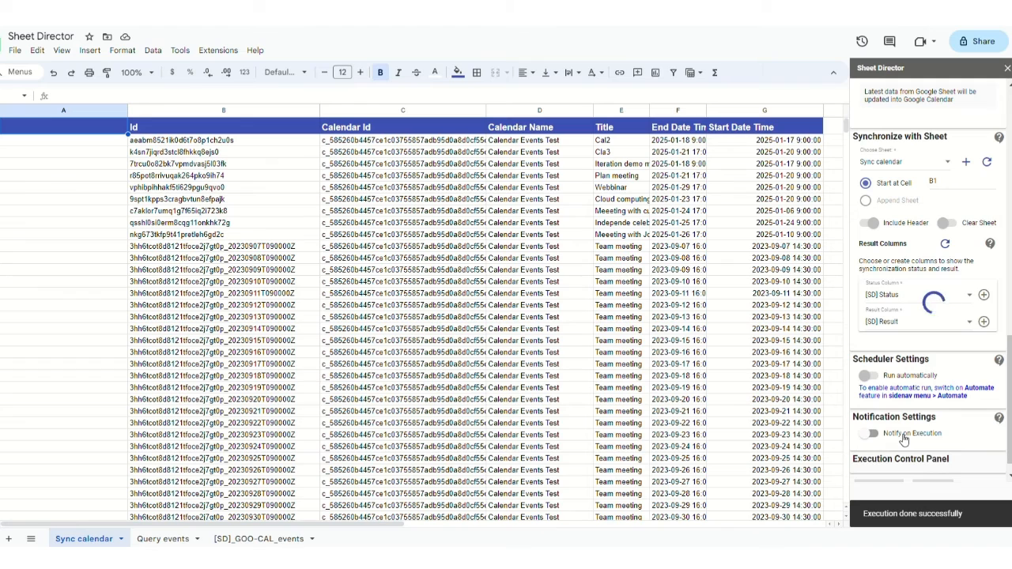
# - Create [SD] Status and [SD] Result columns beside the event data, then execute the sync check
pyautogui.click(153, 128)
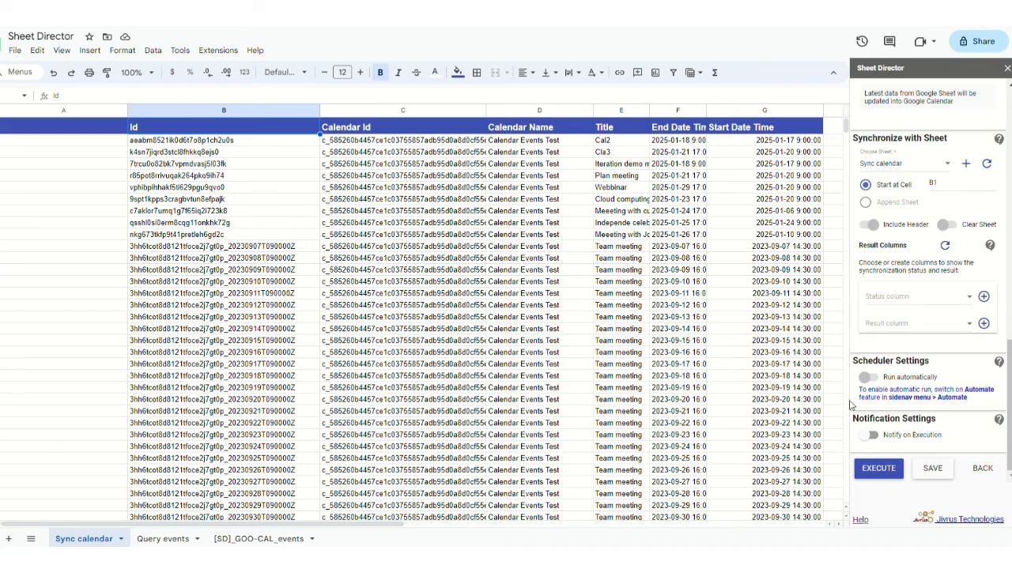
pyautogui.hscroll(2, 789, 395)
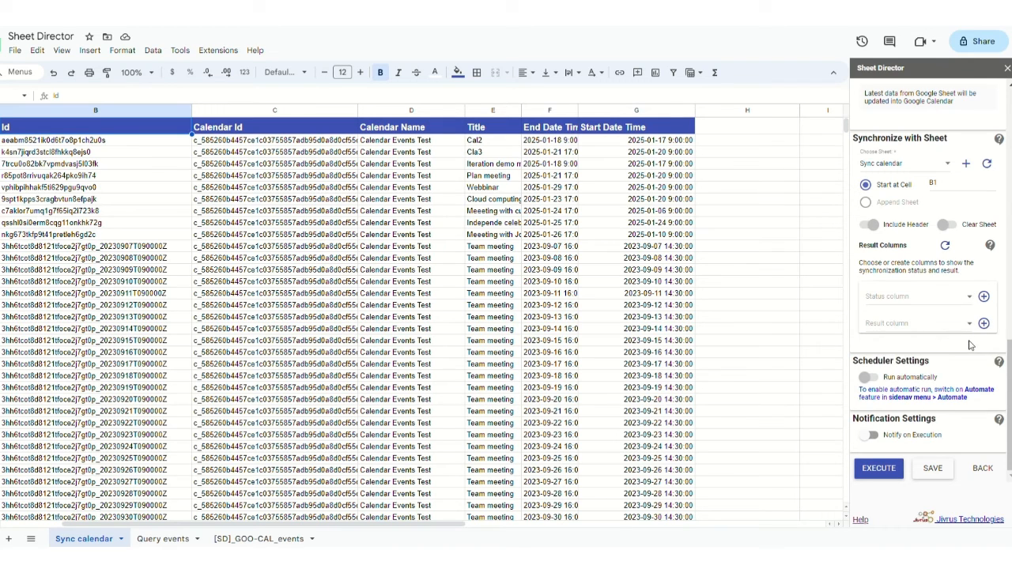
pyautogui.click(983, 296)
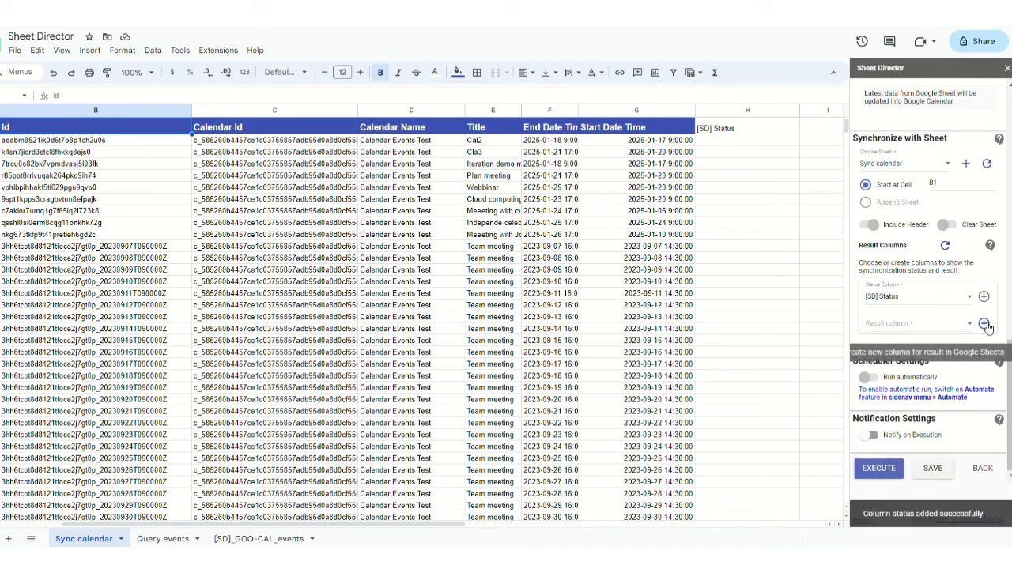
pyautogui.click(985, 323)
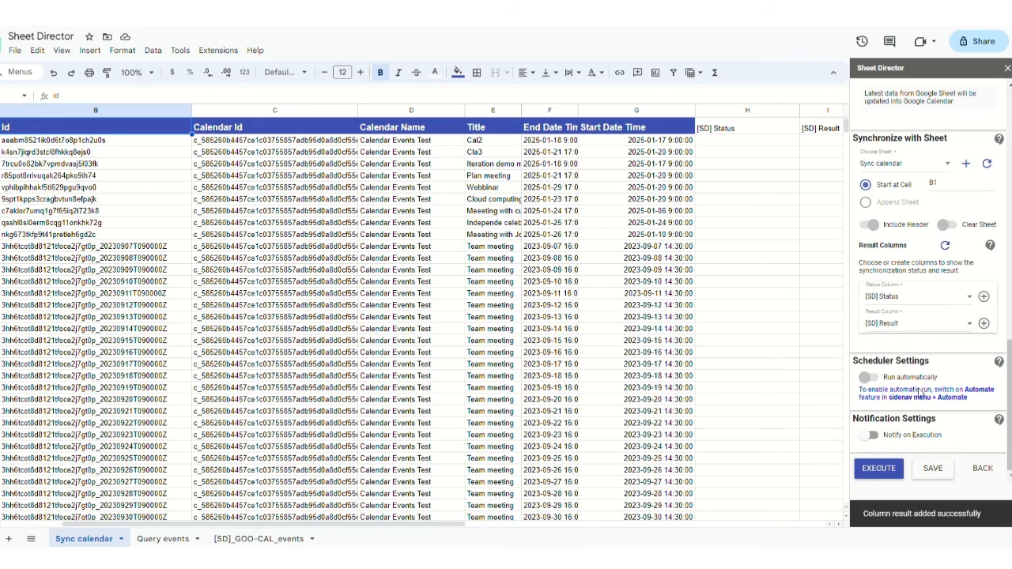
pyautogui.click(889, 470)
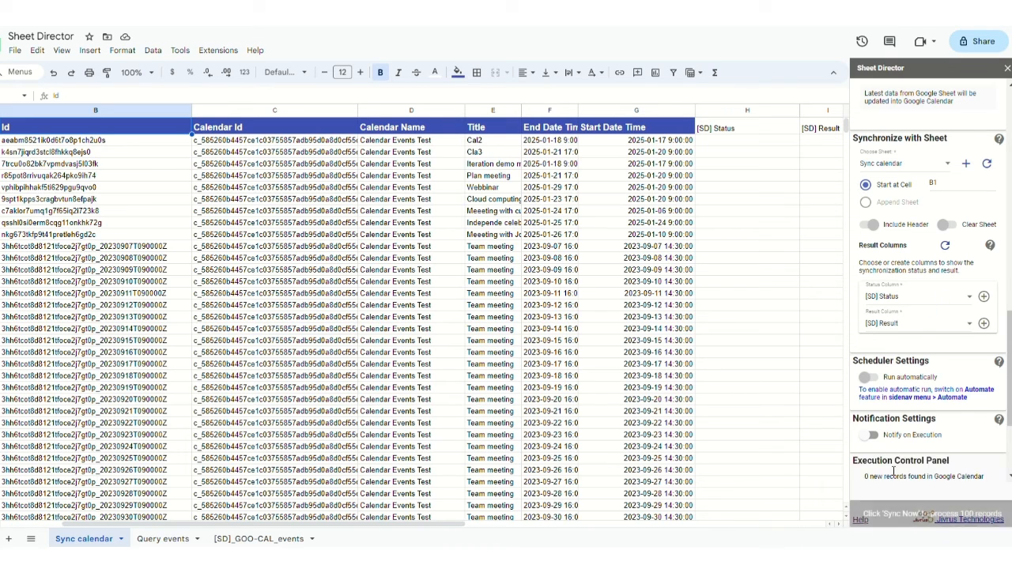
# - Launch SYNC NOW to push the 100 sheet records to Google Calendar
pyautogui.scroll(-2, 893, 472)
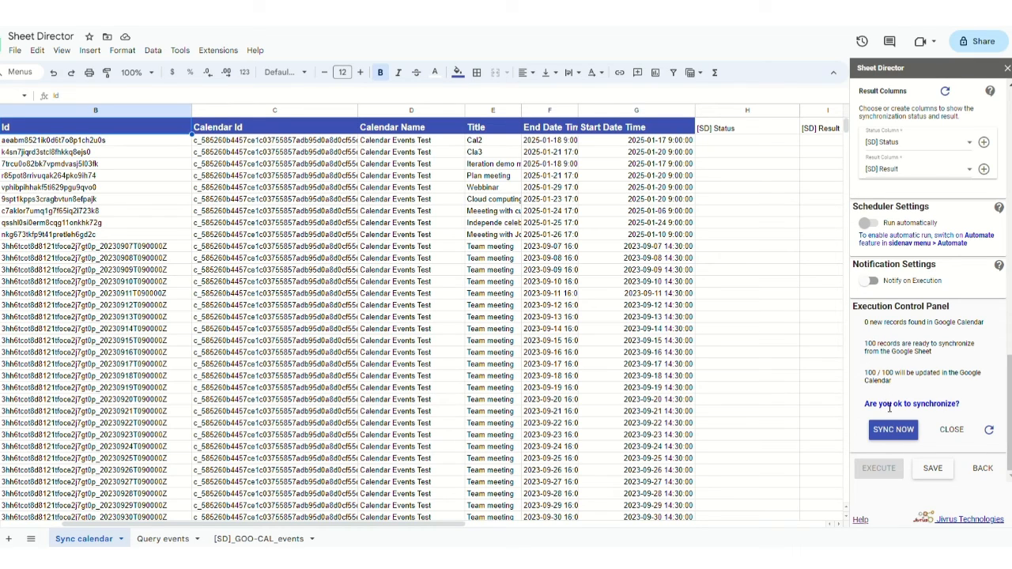
pyautogui.click(909, 436)
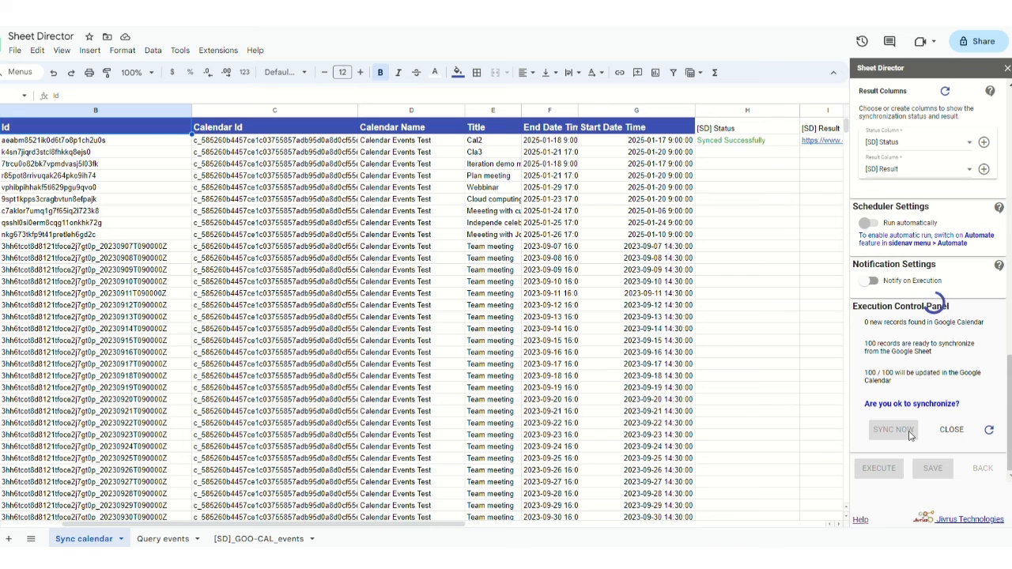
# - Scroll across columns H and I to watch rows fill with Synced Successfully and event links
pyautogui.hscroll(2, 755, 389)
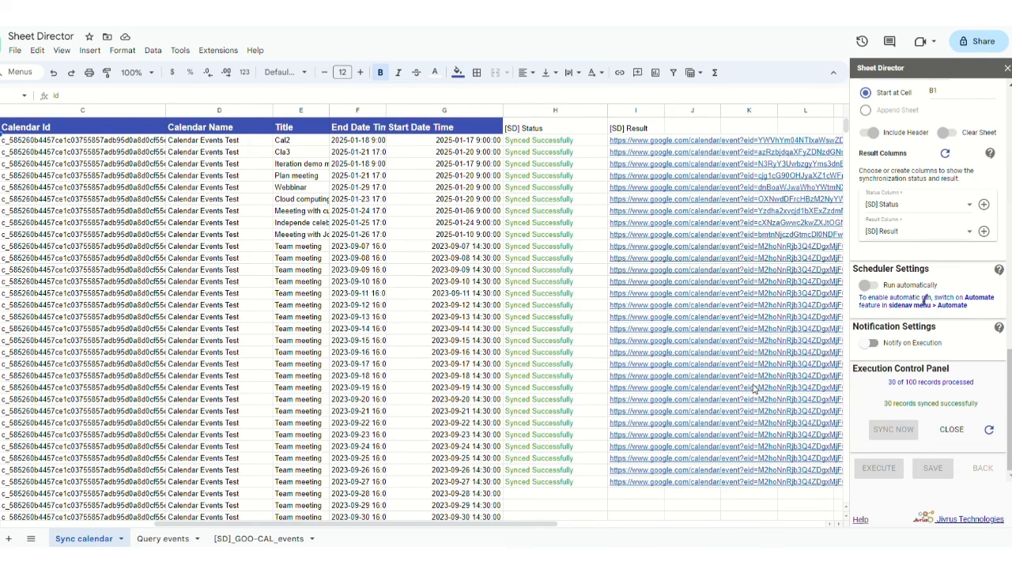
pyautogui.scroll(-3, 755, 389)
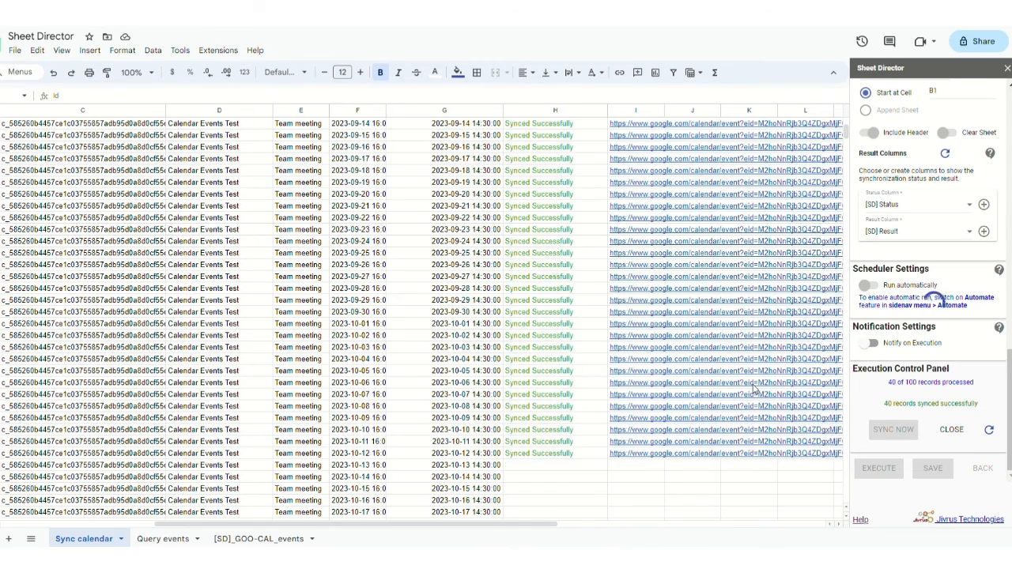
pyautogui.scroll(-5, 755, 389)
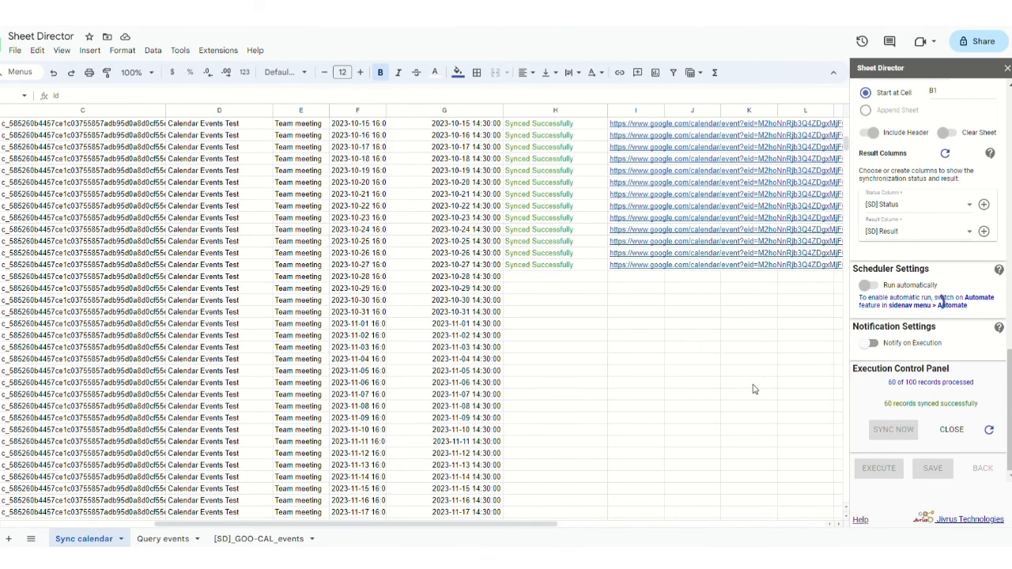
pyautogui.scroll(-2, 753, 389)
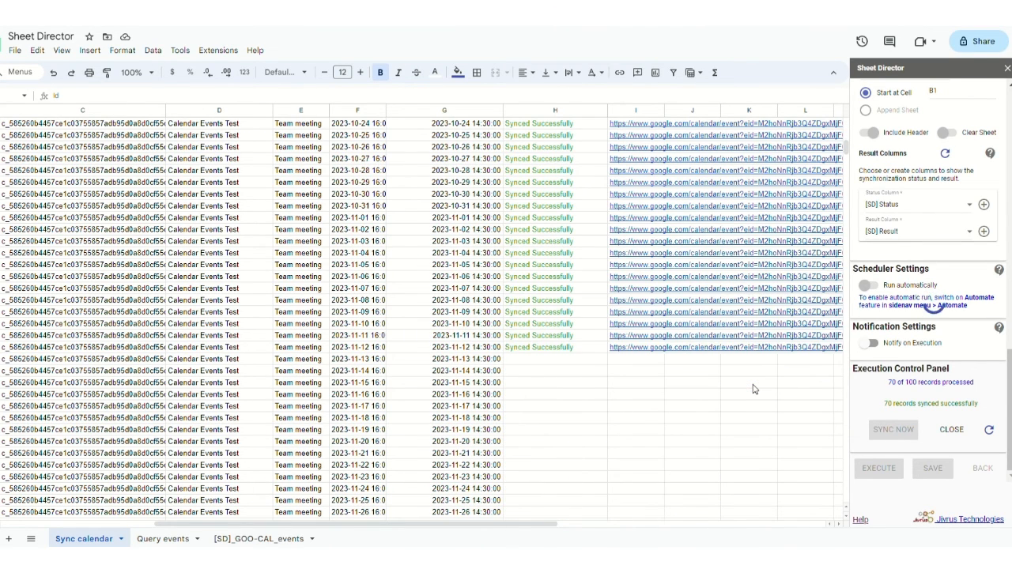
pyautogui.scroll(-3, 753, 389)
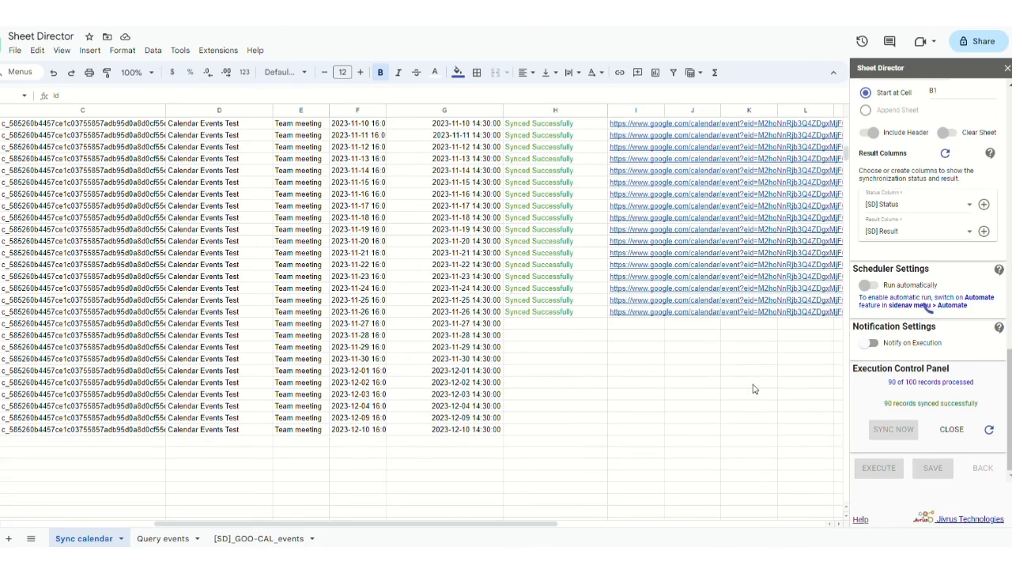